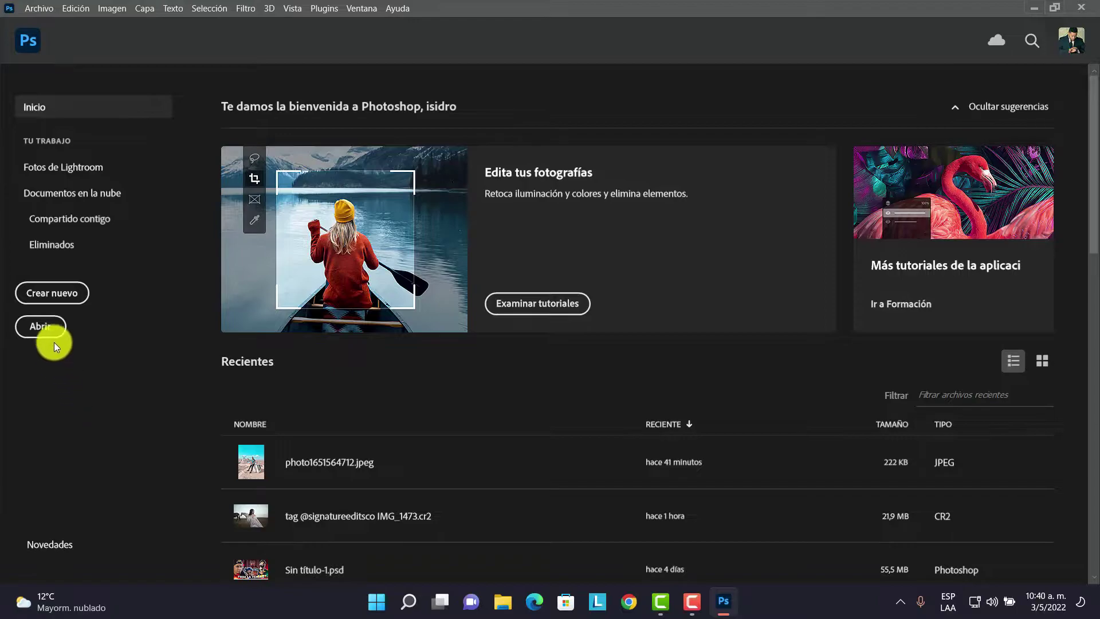
Open the raw photo IMG_1473.cr2 from Descargas into Camera Raw
{"action": "left_click", "coordinate": [40, 326]}
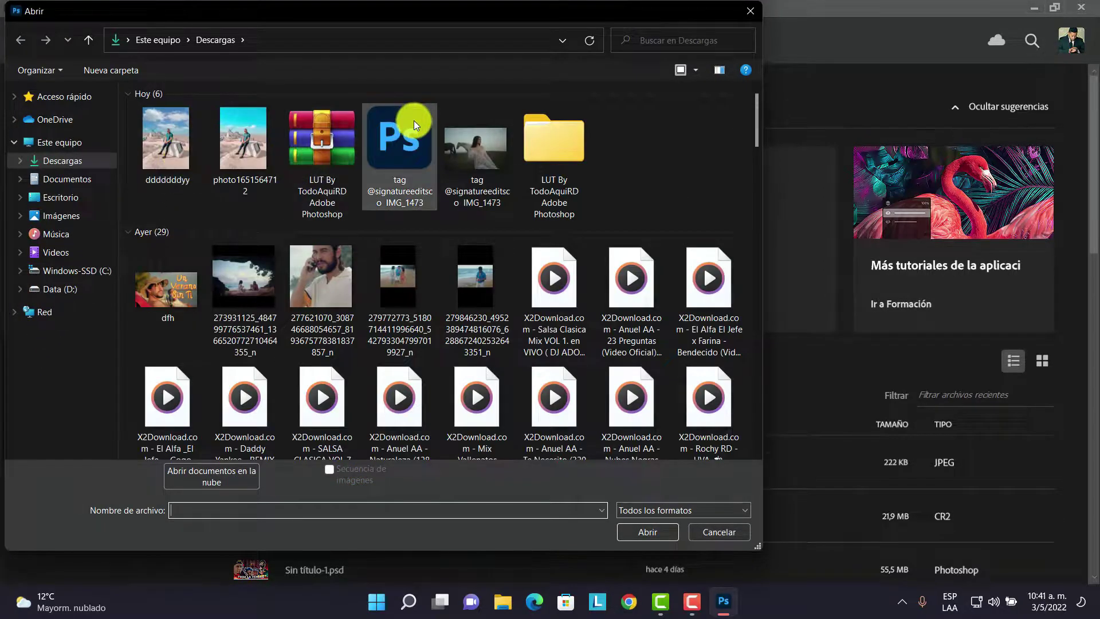
{"action": "left_click", "coordinate": [470, 139]}
{"action": "left_click", "coordinate": [658, 535]}
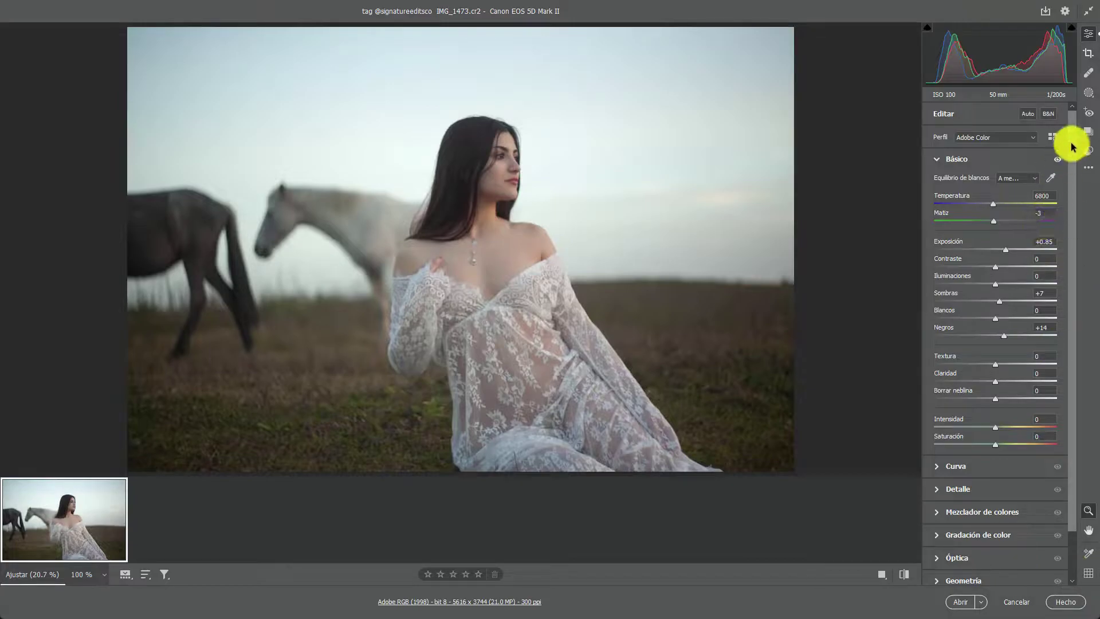
Apply Auto tone, set Exposure +0.95, Highlights -57, Shadows +24, and open in Photoshop
{"action": "left_click", "coordinate": [1030, 113]}
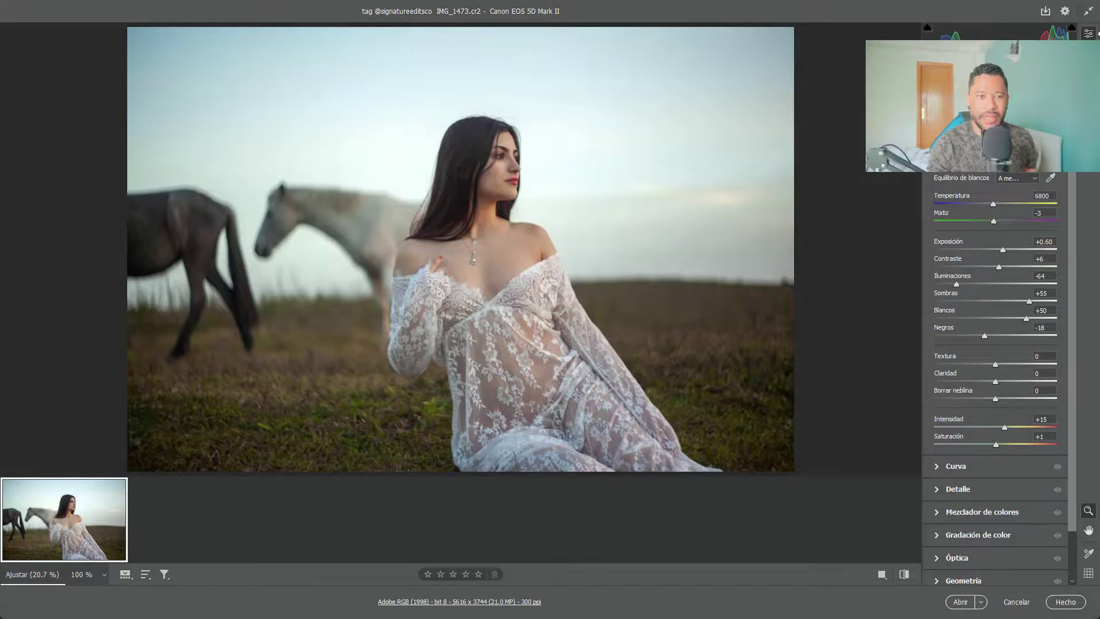
{"action": "left_click_drag", "start_coordinate": [1000, 249], "coordinate": [1003, 247]}
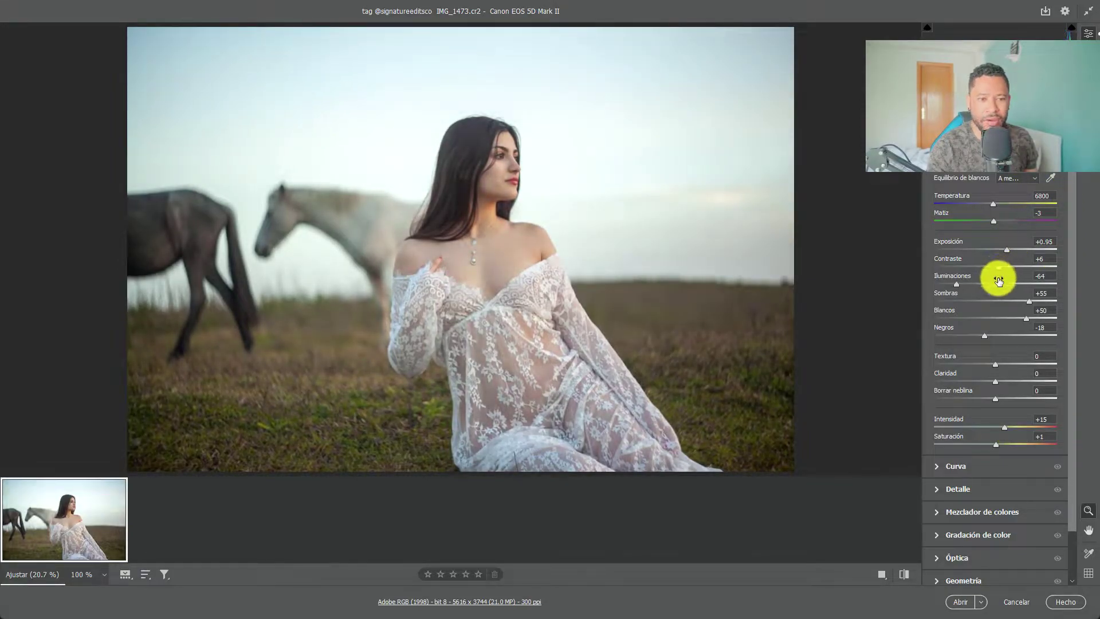
{"action": "mouse_move", "coordinate": [959, 283]}
{"action": "left_mouse_down"}
{"action": "mouse_move", "coordinate": [975, 288]}
{"action": "mouse_move", "coordinate": [930, 288]}
{"action": "mouse_move", "coordinate": [982, 285]}
{"action": "mouse_move", "coordinate": [954, 285]}
{"action": "left_mouse_up"}
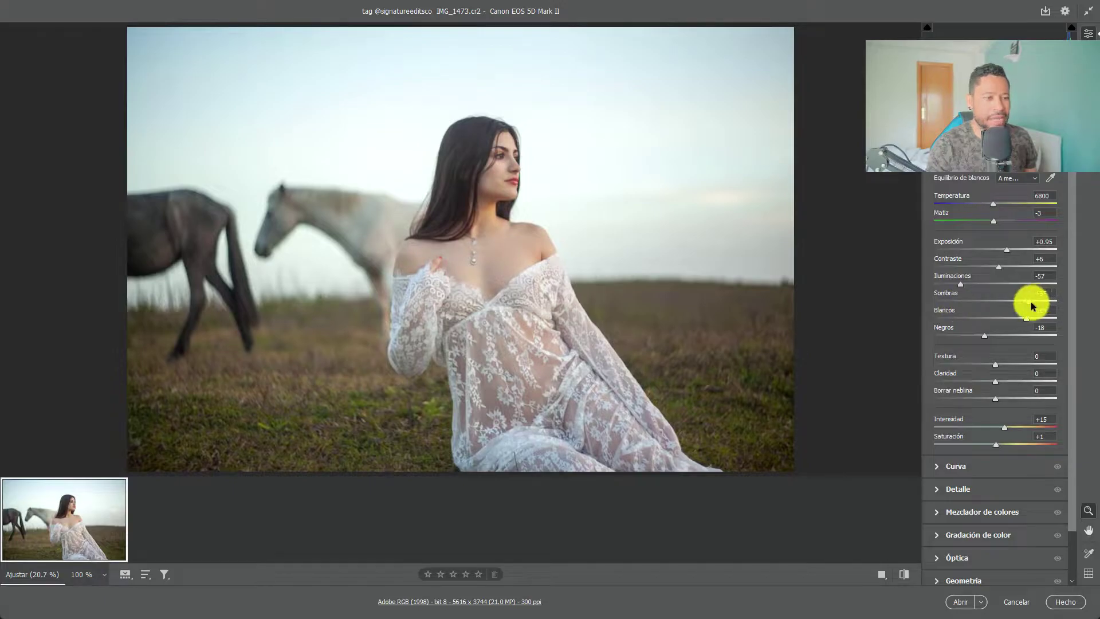
{"action": "mouse_move", "coordinate": [1030, 301]}
{"action": "left_mouse_down"}
{"action": "mouse_move", "coordinate": [1061, 300]}
{"action": "mouse_move", "coordinate": [1016, 301]}
{"action": "left_mouse_up"}
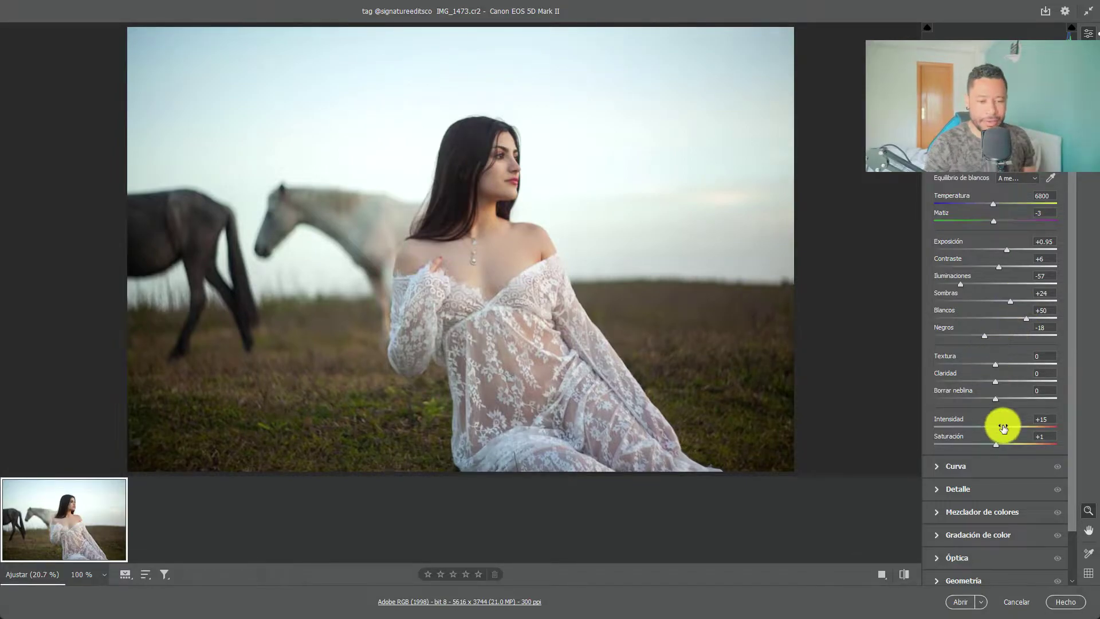
{"action": "left_click", "coordinate": [961, 602]}
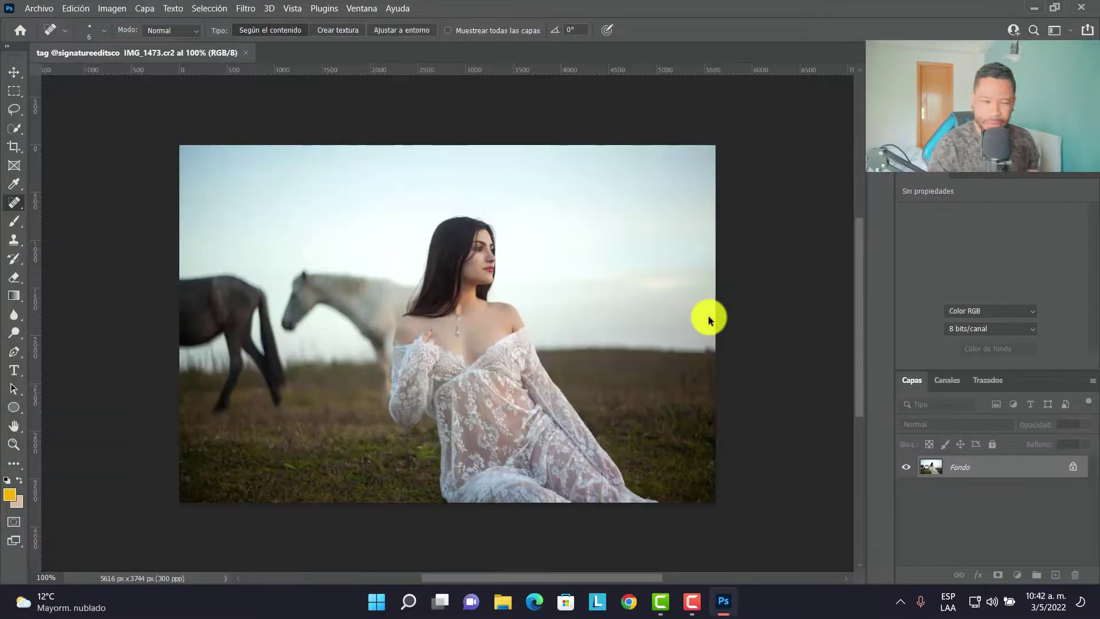
Quick-select the woman, both horses and the grass in add mode
{"action": "scroll", "coordinate": [429, 294], "scroll_direction": "up", "scroll_amount": 2}
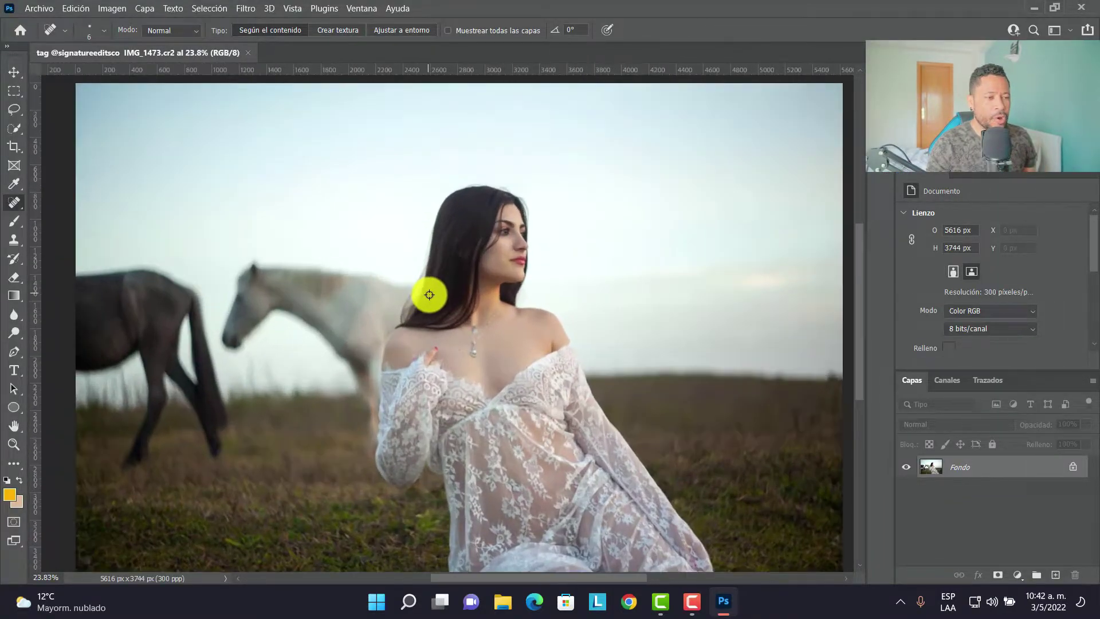
{"action": "scroll", "coordinate": [429, 294], "scroll_direction": "down", "scroll_amount": 2}
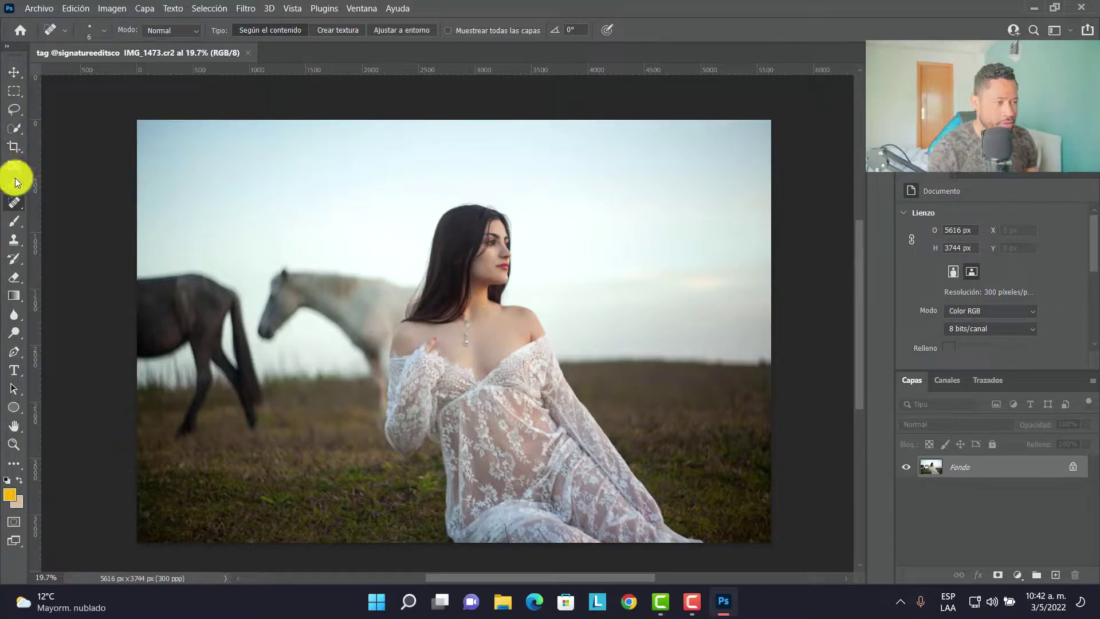
{"action": "left_click", "coordinate": [9, 128]}
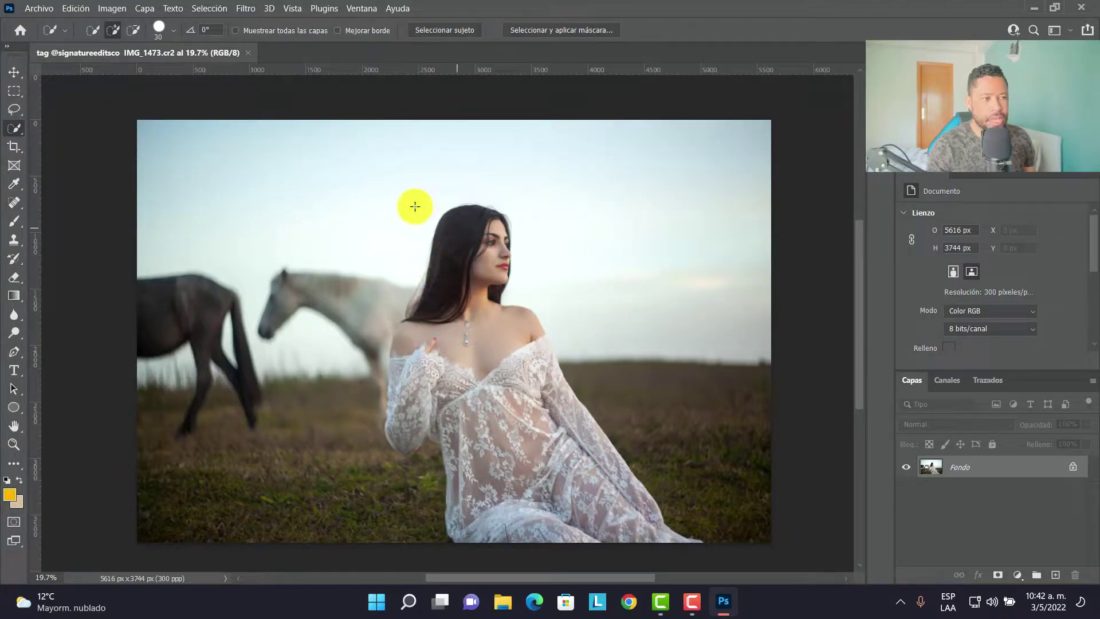
{"action": "left_click", "coordinate": [116, 31]}
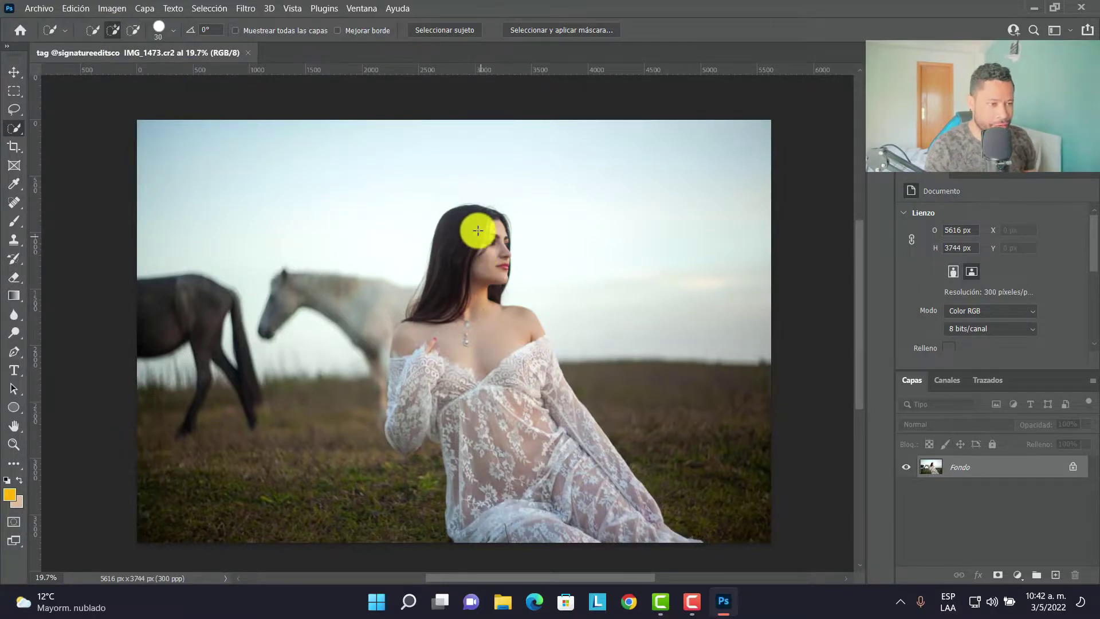
{"action": "mouse_move", "coordinate": [478, 230]}
{"action": "left_mouse_down"}
{"action": "mouse_move", "coordinate": [462, 314]}
{"action": "mouse_move", "coordinate": [481, 385]}
{"action": "mouse_move", "coordinate": [573, 515]}
{"action": "left_mouse_up"}
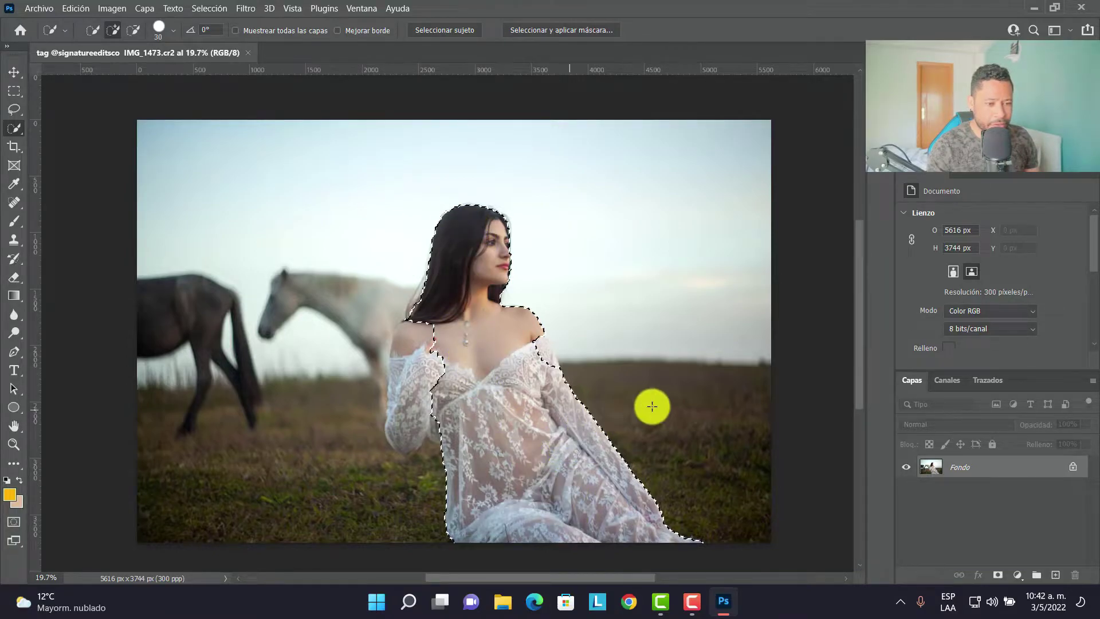
{"action": "left_click_drag", "start_coordinate": [652, 406], "coordinate": [769, 459]}
{"action": "left_click_drag", "start_coordinate": [172, 393], "coordinate": [111, 418]}
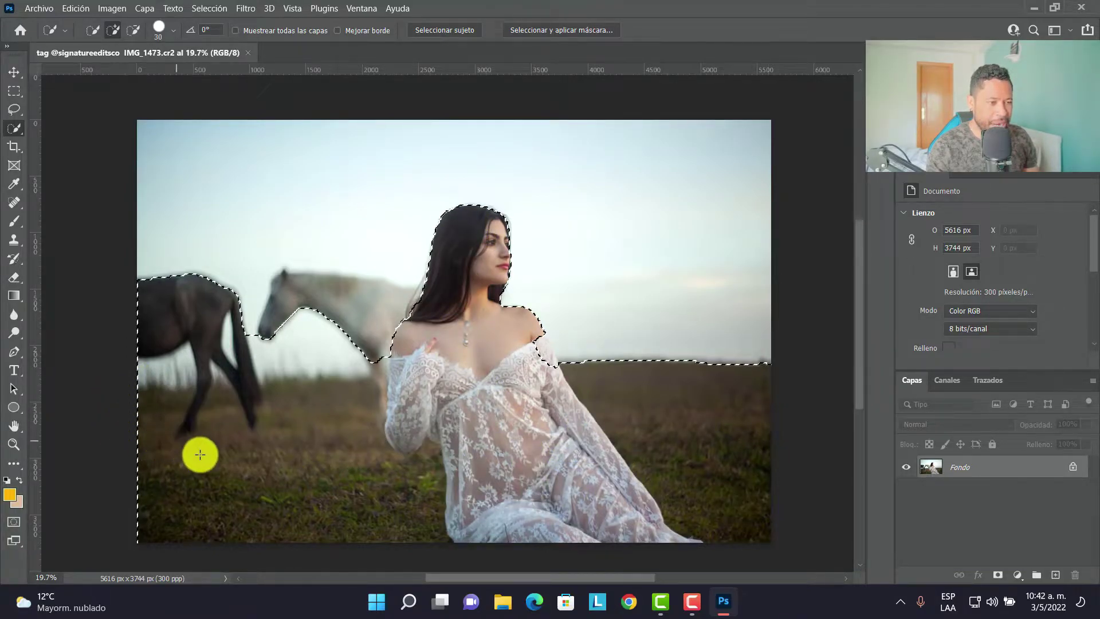
{"action": "mouse_move", "coordinate": [374, 326]}
{"action": "left_mouse_down"}
{"action": "mouse_move", "coordinate": [295, 299]}
{"action": "mouse_move", "coordinate": [217, 305]}
{"action": "left_mouse_up"}
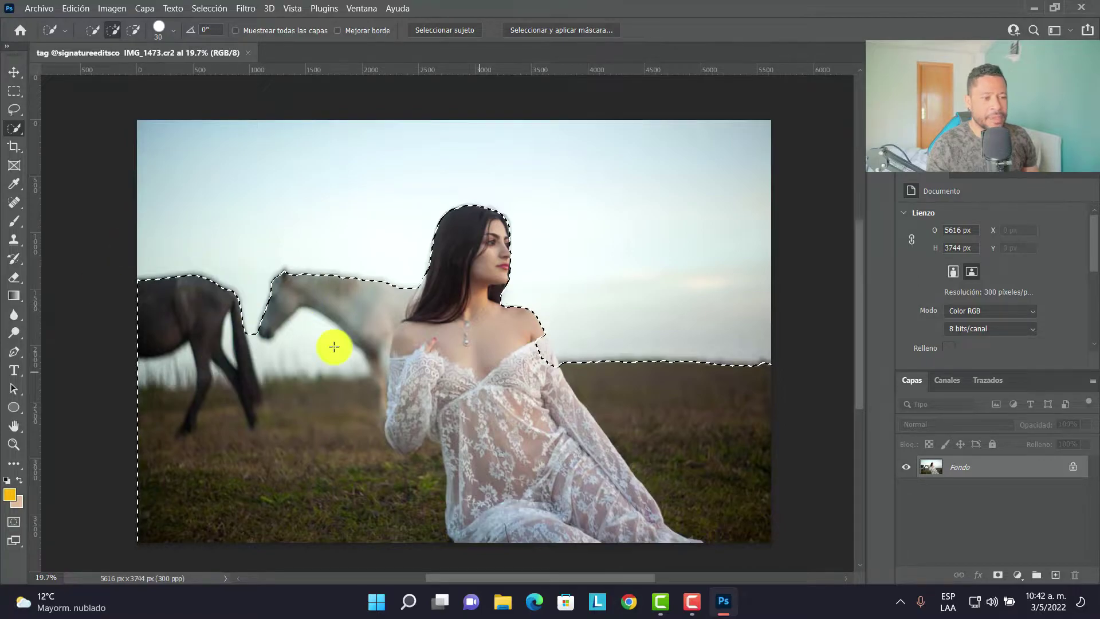
{"action": "left_click_drag", "start_coordinate": [334, 347], "coordinate": [530, 334]}
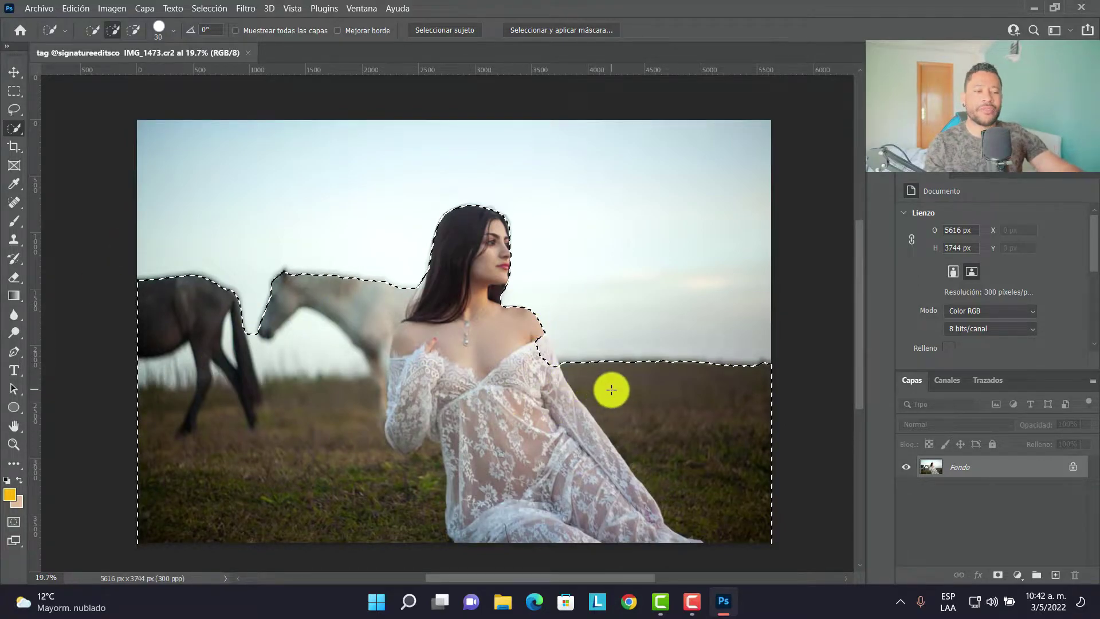
{"action": "mouse_move", "coordinate": [573, 373]}
{"action": "left_mouse_down"}
{"action": "mouse_move", "coordinate": [547, 357]}
{"action": "mouse_move", "coordinate": [536, 393]}
{"action": "left_mouse_up"}
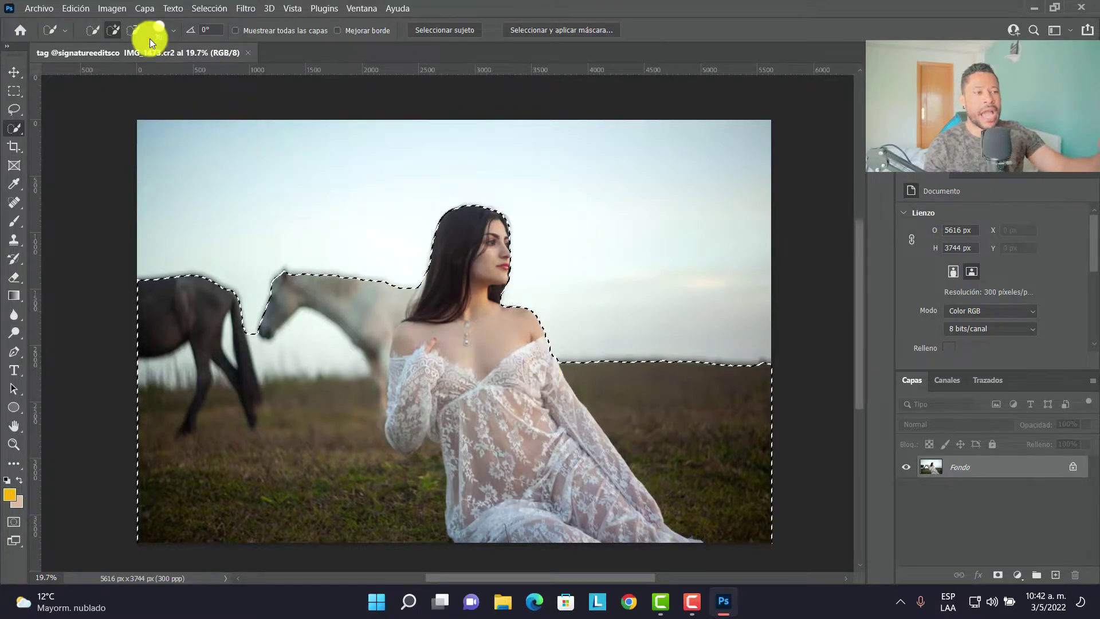
Subtract the sky gaps under the horses and add a layer mask hiding the sky
{"action": "left_click", "coordinate": [129, 32]}
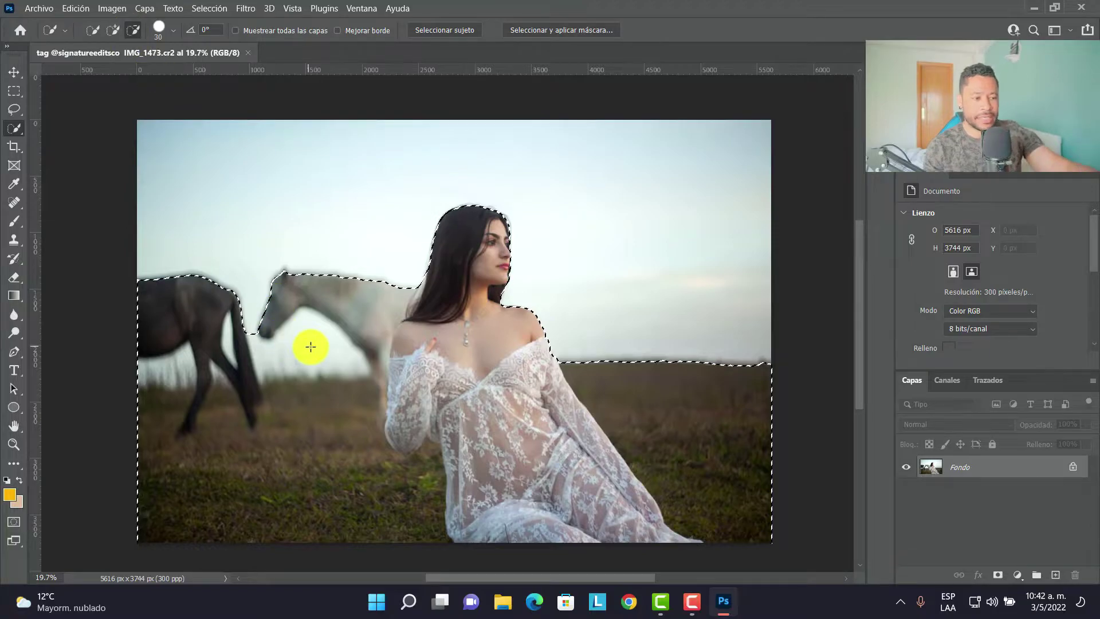
{"action": "left_click_drag", "start_coordinate": [302, 342], "coordinate": [282, 339]}
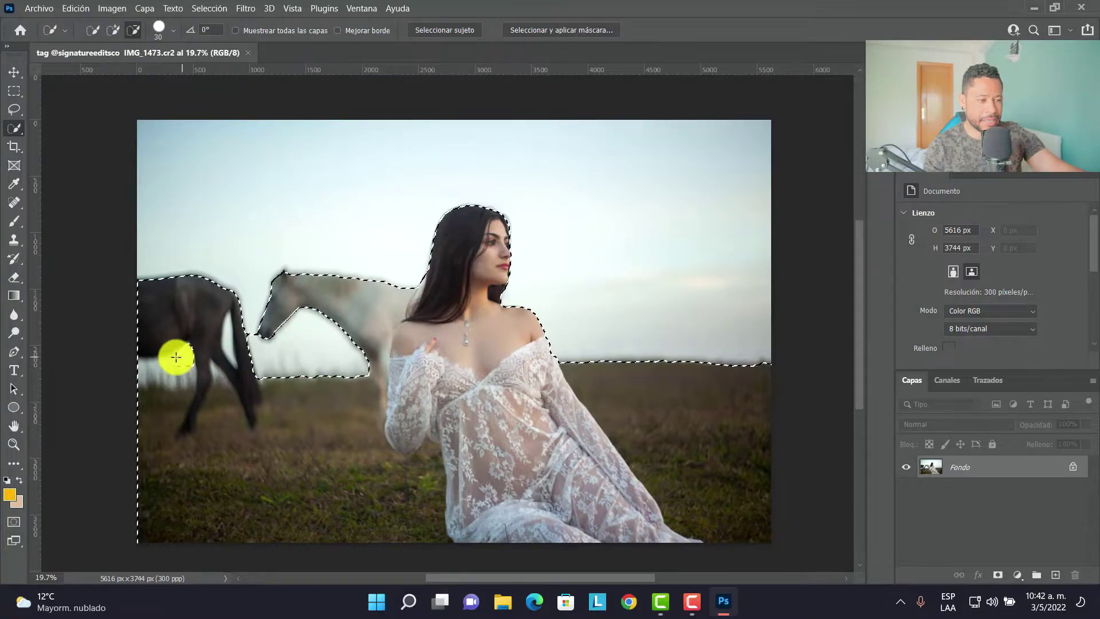
{"action": "mouse_move", "coordinate": [176, 357]}
{"action": "left_mouse_down"}
{"action": "mouse_move", "coordinate": [227, 341]}
{"action": "mouse_move", "coordinate": [233, 319]}
{"action": "left_mouse_up"}
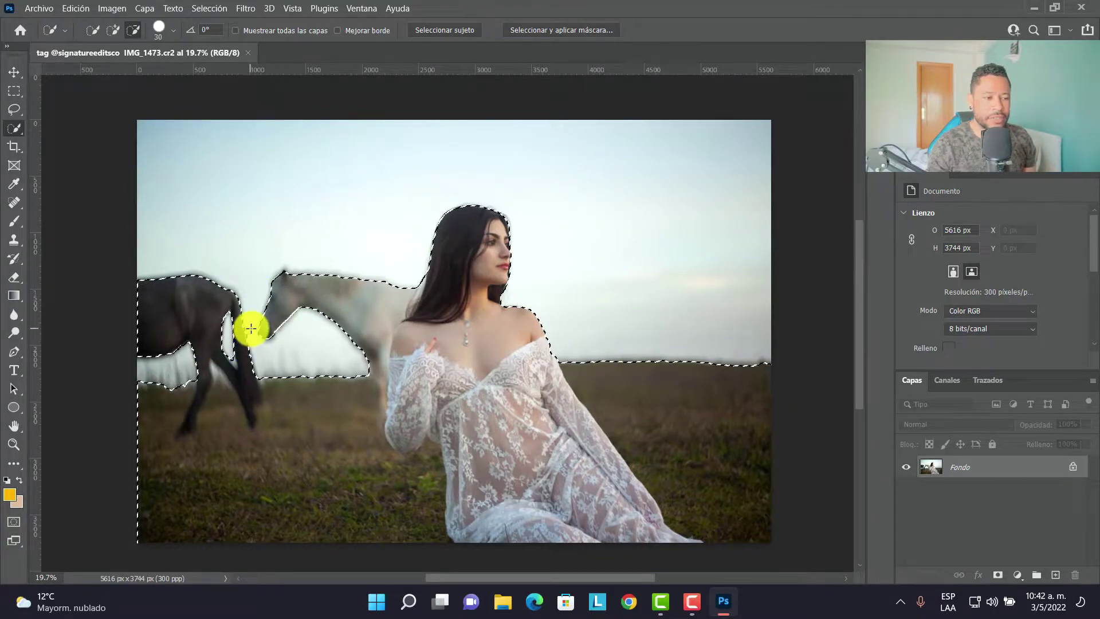
{"action": "left_click", "coordinate": [997, 575]}
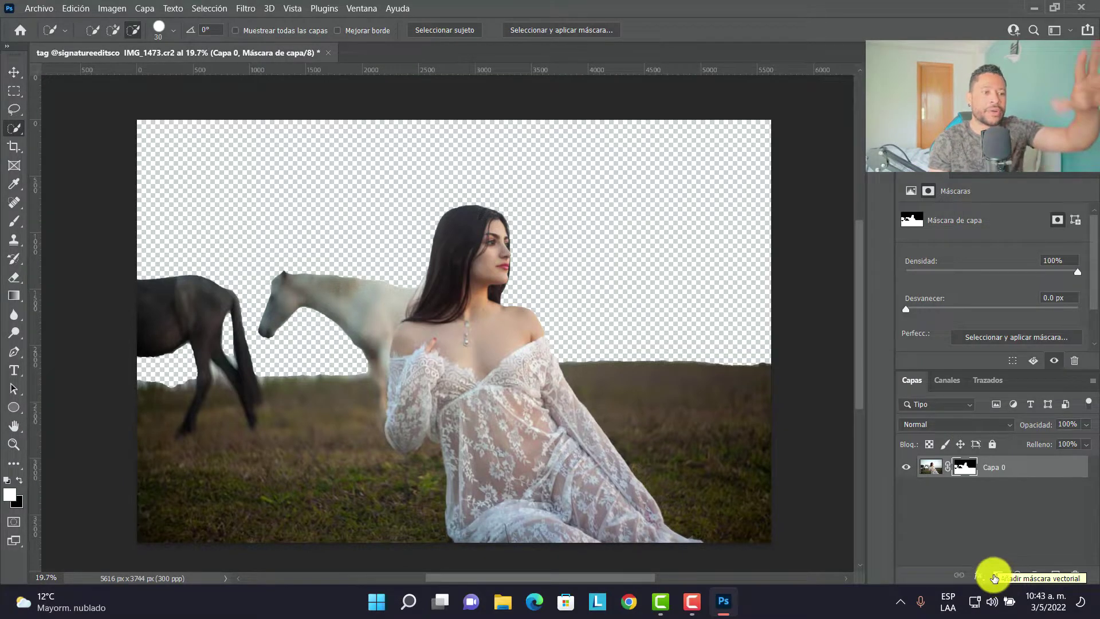
Search Google Images for 'CIELO' and preview the first blue sky photo
{"action": "left_click", "coordinate": [627, 600]}
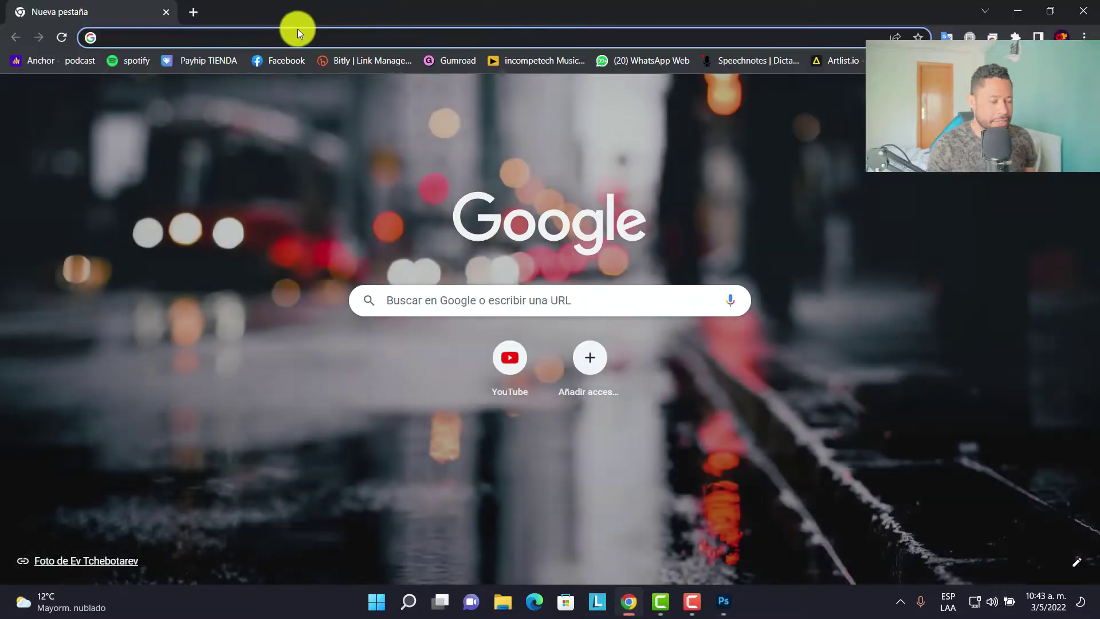
{"action": "type", "text": "CIELO "}
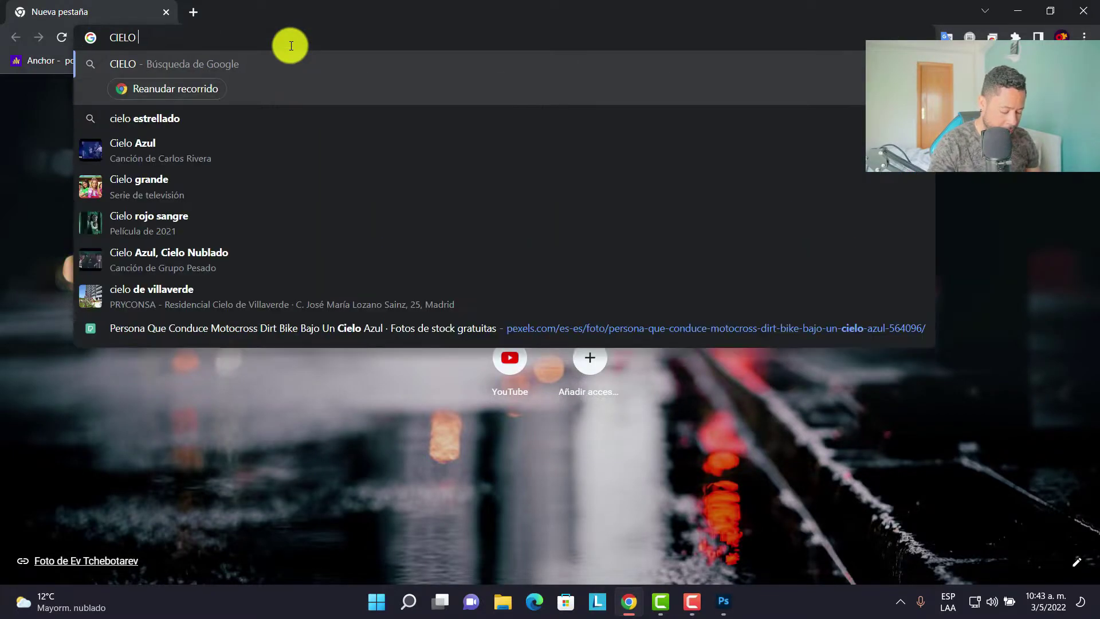
{"action": "type", "text": "O"}
{"action": "key", "text": "BackSpace"}
{"action": "key", "text": "Return"}
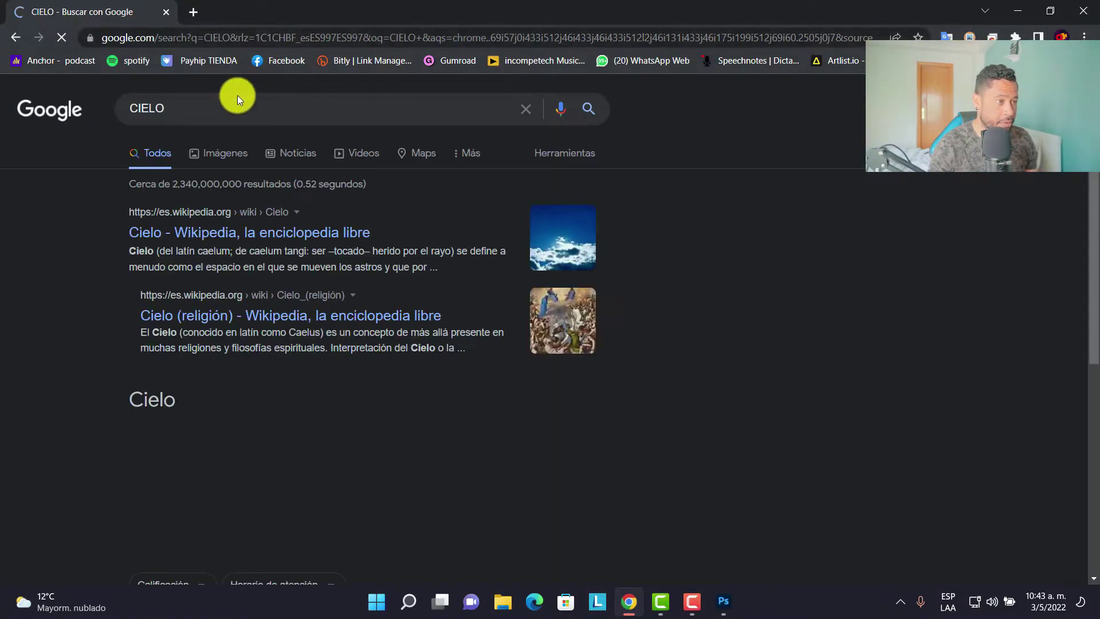
{"action": "left_click", "coordinate": [225, 151]}
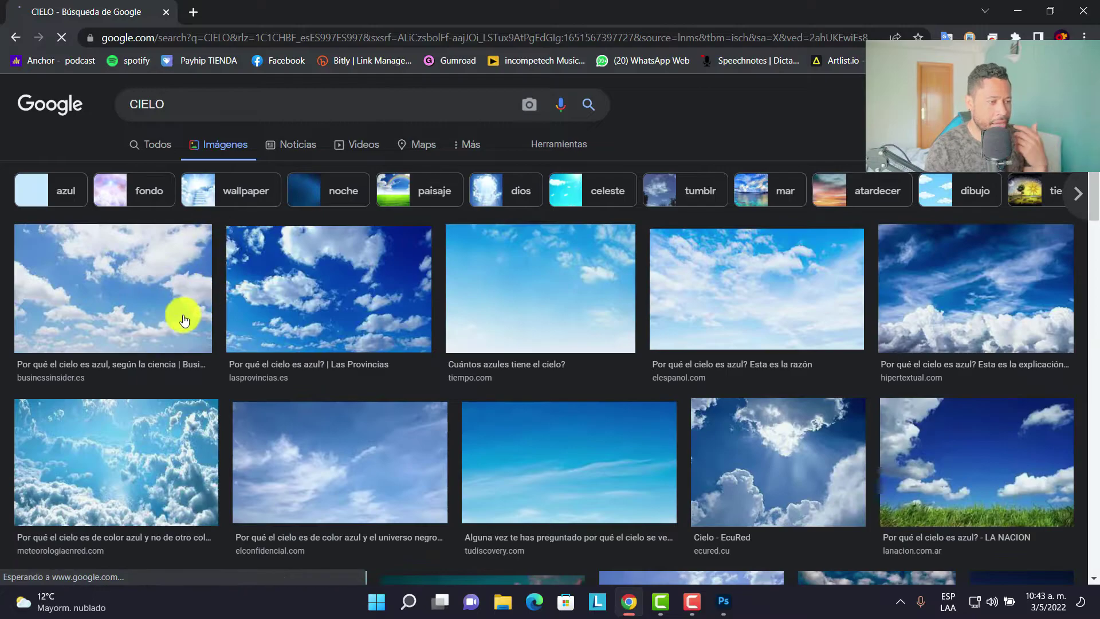
{"action": "scroll", "coordinate": [808, 295], "scroll_direction": "down", "scroll_amount": 2}
{"action": "scroll", "coordinate": [511, 331], "scroll_direction": "down", "scroll_amount": 4}
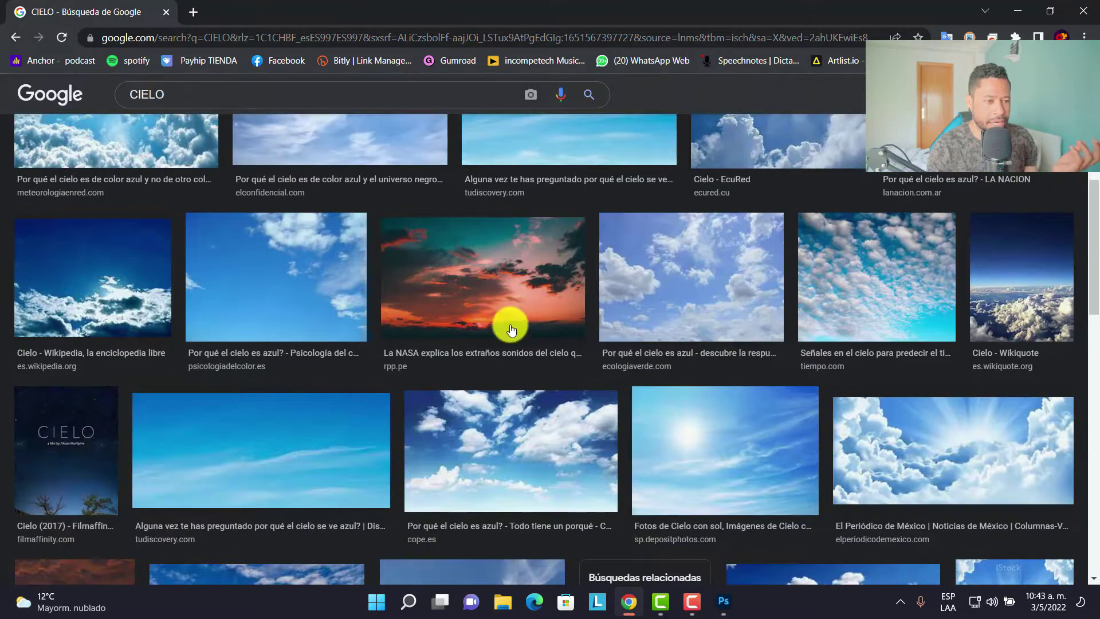
{"action": "scroll", "coordinate": [512, 330], "scroll_direction": "up", "scroll_amount": 6}
{"action": "left_click", "coordinate": [135, 294]}
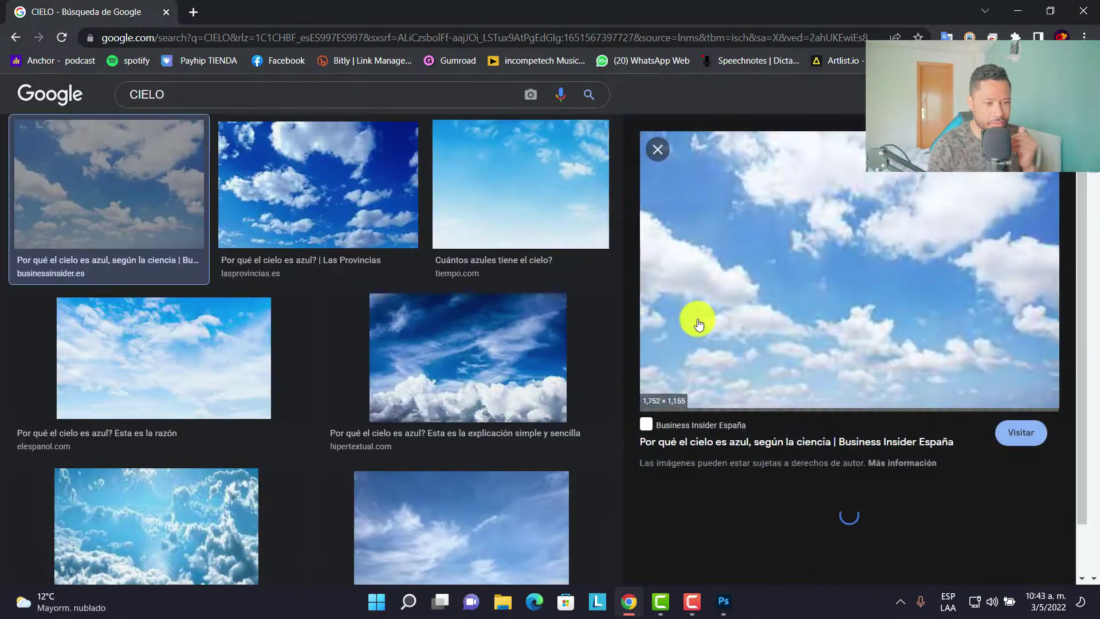
Cancel the WEBP save and save the Las Provincias sky photo as a JPEG
{"action": "right_click", "coordinate": [747, 287]}
{"action": "left_click", "coordinate": [834, 441]}
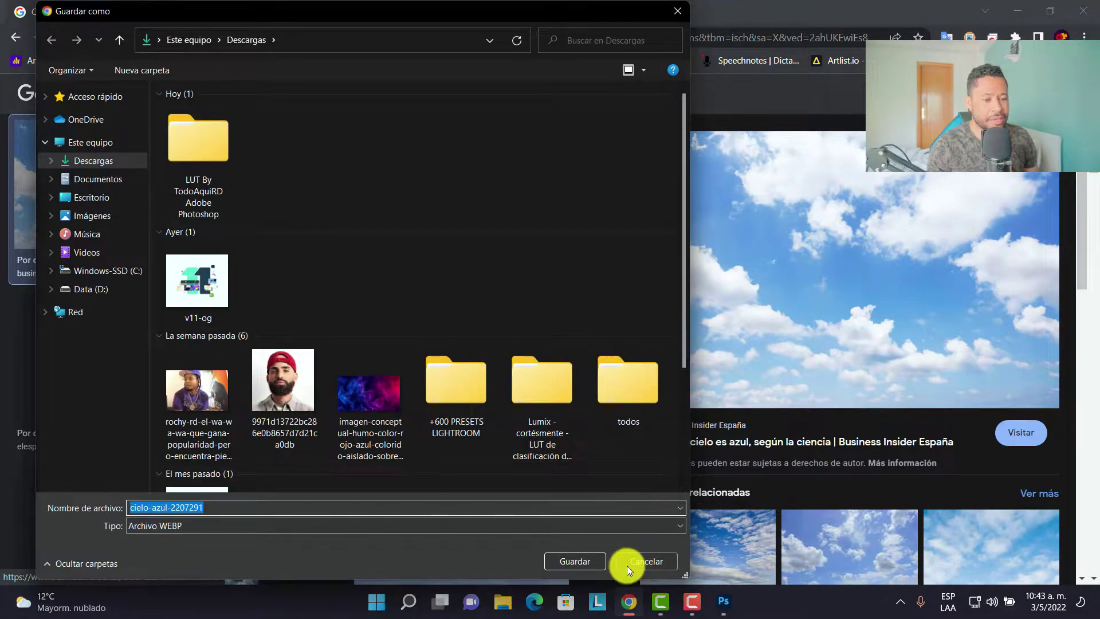
{"action": "left_click", "coordinate": [627, 565]}
{"action": "left_click", "coordinate": [414, 248]}
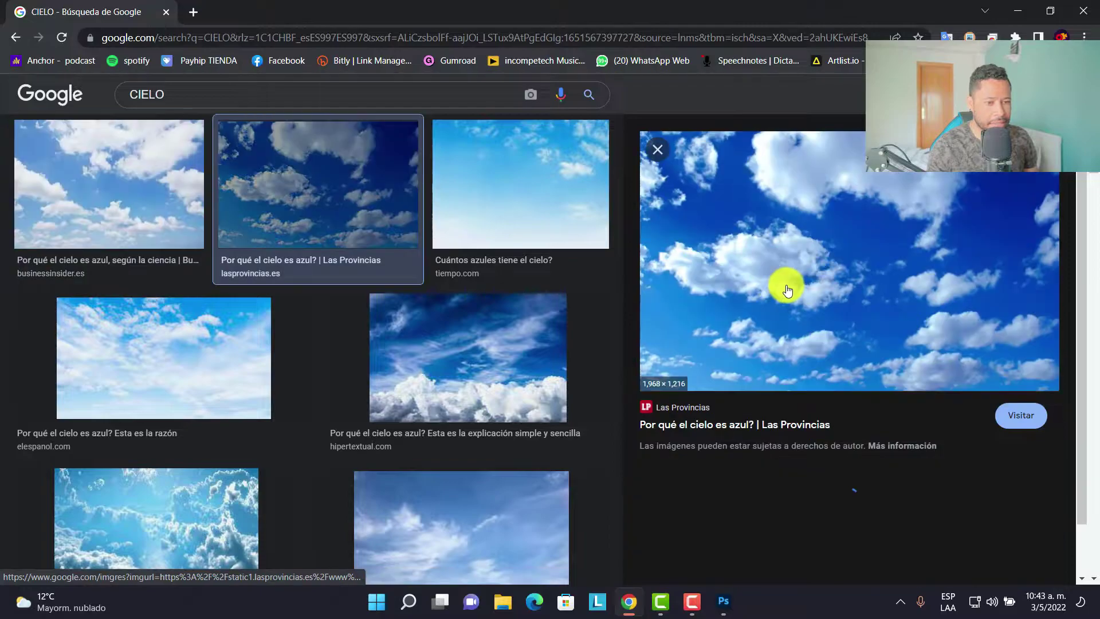
{"action": "right_click", "coordinate": [783, 344]}
{"action": "left_click", "coordinate": [872, 435]}
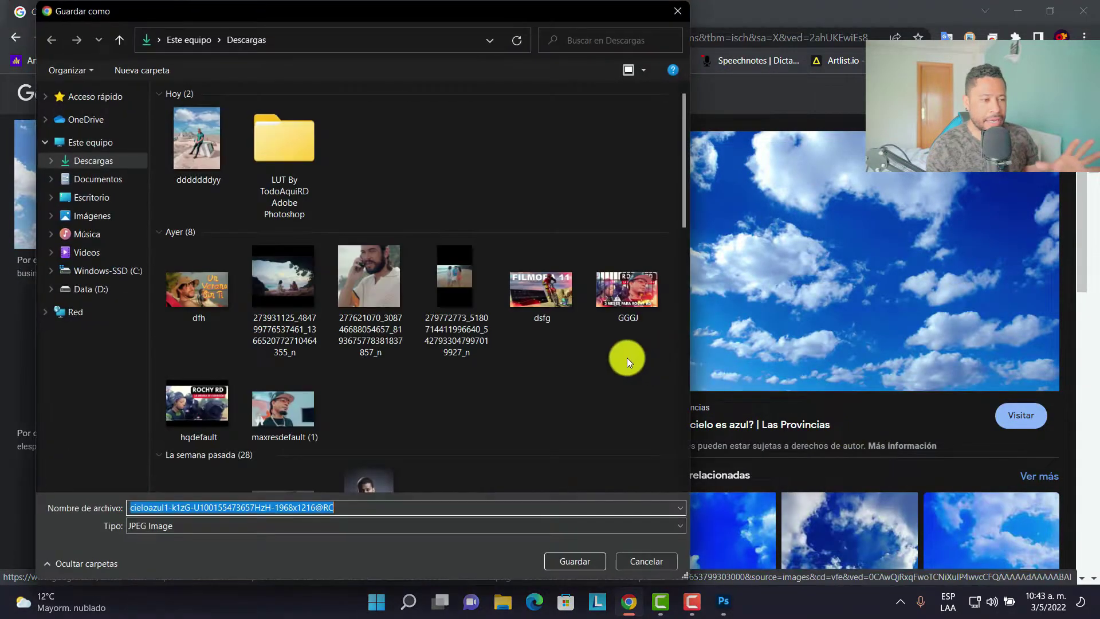
{"action": "left_click", "coordinate": [566, 557]}
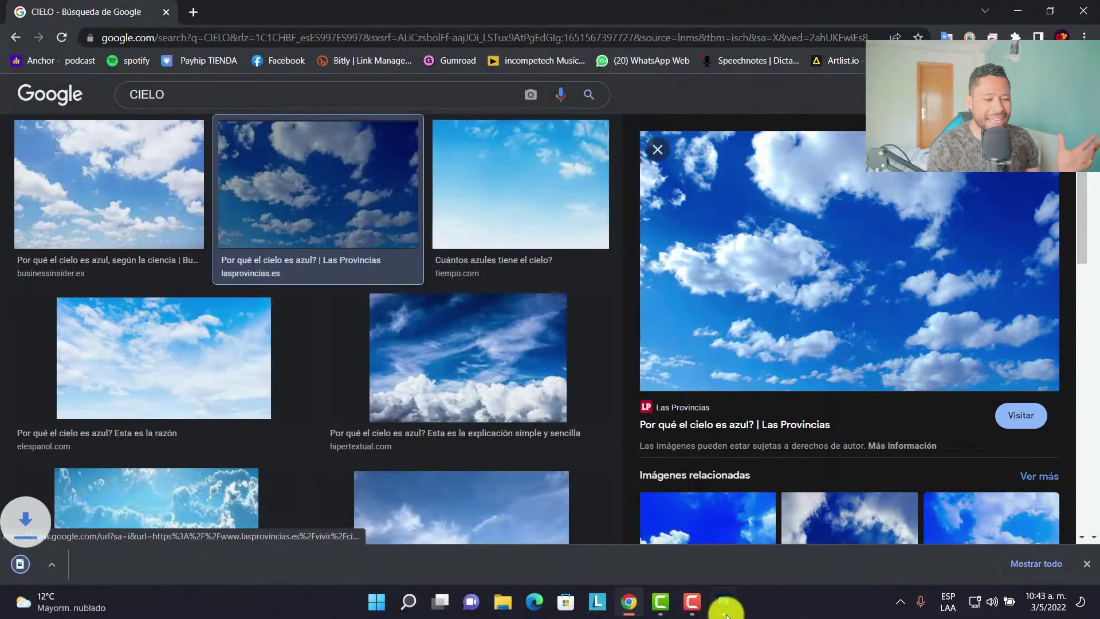
{"action": "left_click", "coordinate": [723, 600]}
Place the downloaded sky JPG into the document as an embedded object
{"action": "left_click", "coordinate": [39, 8]}
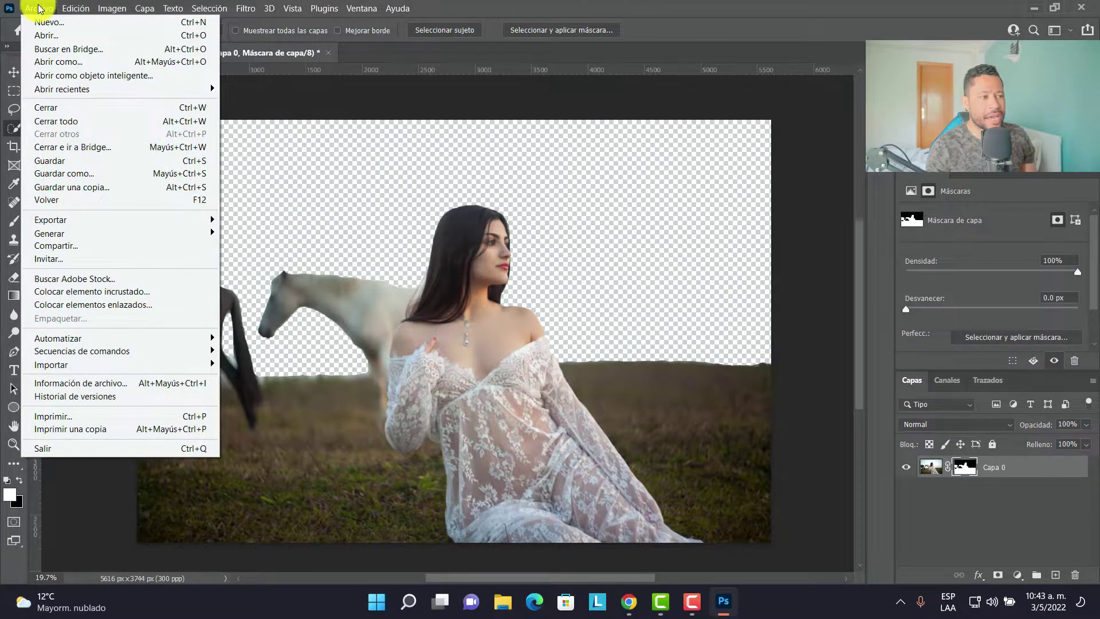
{"action": "left_click", "coordinate": [39, 8]}
{"action": "left_click", "coordinate": [163, 291]}
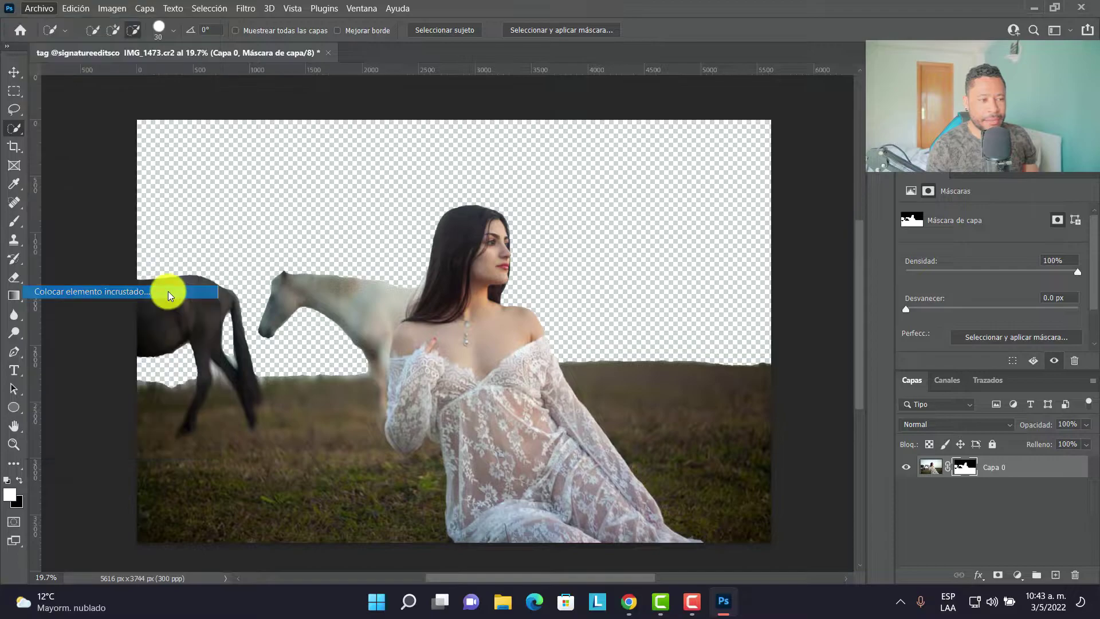
{"action": "left_click", "coordinate": [182, 151]}
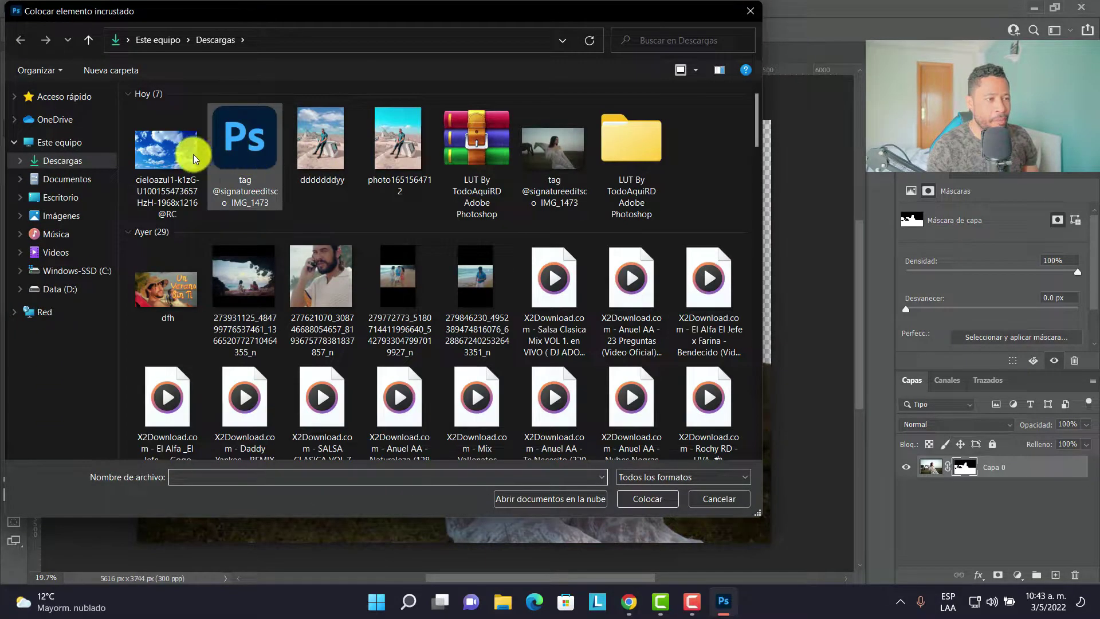
{"action": "left_click", "coordinate": [649, 499]}
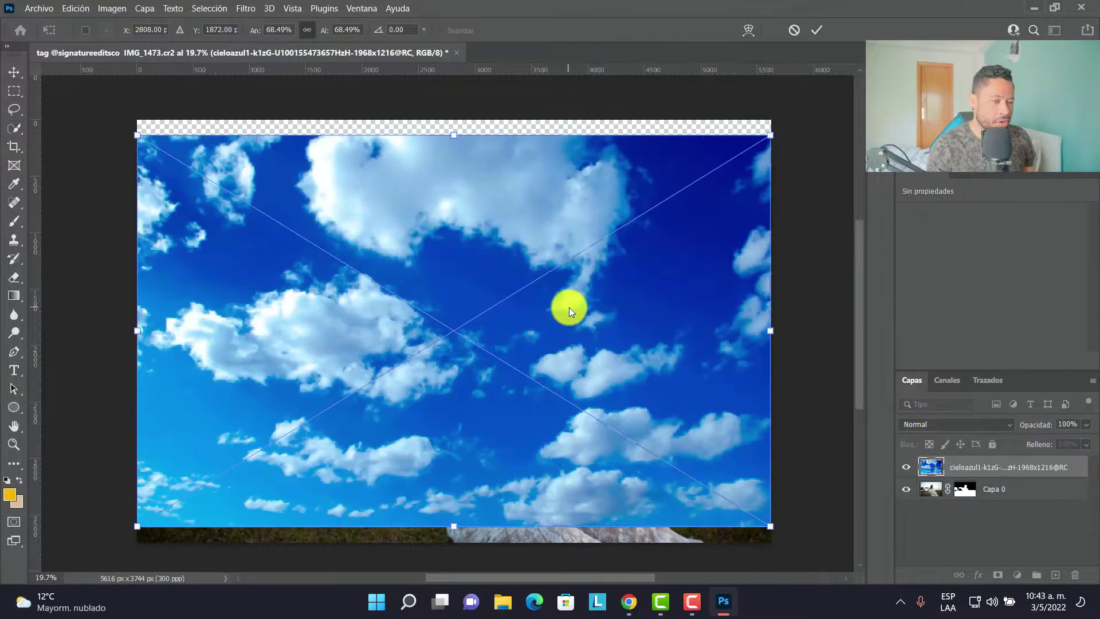
Enlarge the sky to fill the frame, commit it, and move its layer below Capa 0
{"action": "left_click_drag", "start_coordinate": [769, 137], "coordinate": [786, 119]}
{"action": "left_click_drag", "start_coordinate": [670, 194], "coordinate": [639, 167]}
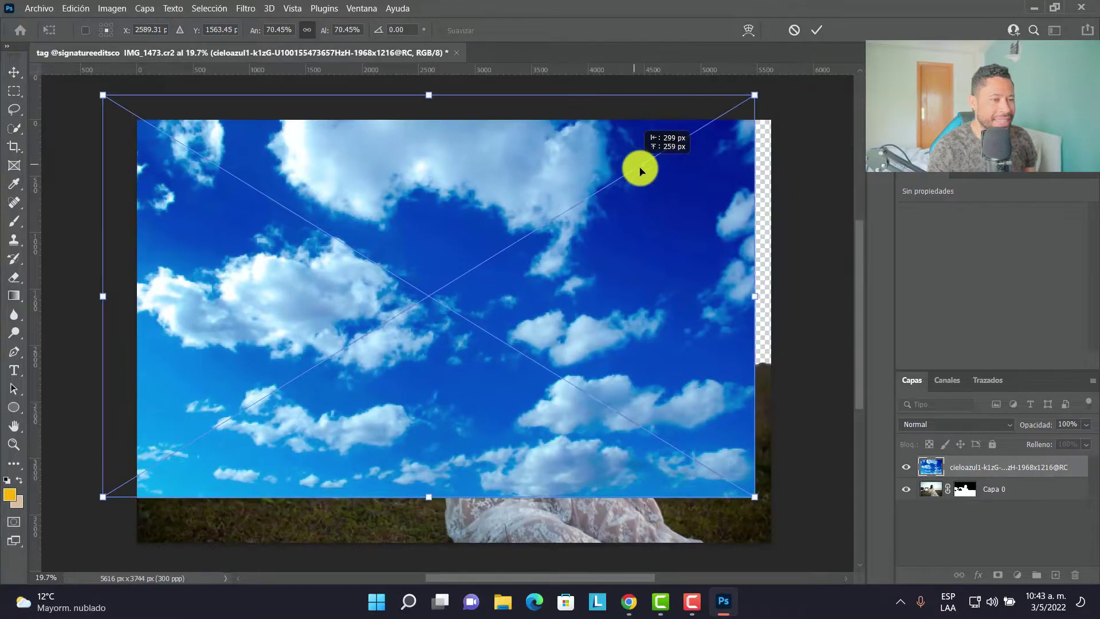
{"action": "left_click_drag", "start_coordinate": [761, 102], "coordinate": [783, 86]}
{"action": "left_click", "coordinate": [817, 29]}
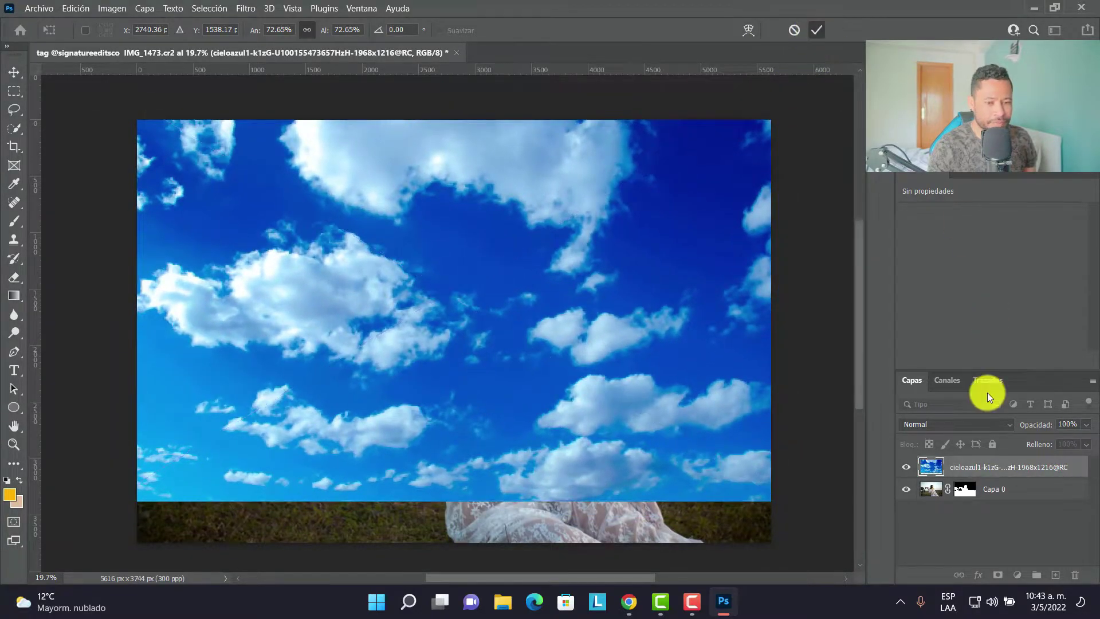
{"action": "mouse_move", "coordinate": [991, 466]}
{"action": "left_mouse_down"}
{"action": "mouse_move", "coordinate": [1000, 501]}
{"action": "mouse_move", "coordinate": [1021, 435]}
{"action": "mouse_move", "coordinate": [1014, 532]}
{"action": "left_mouse_up"}
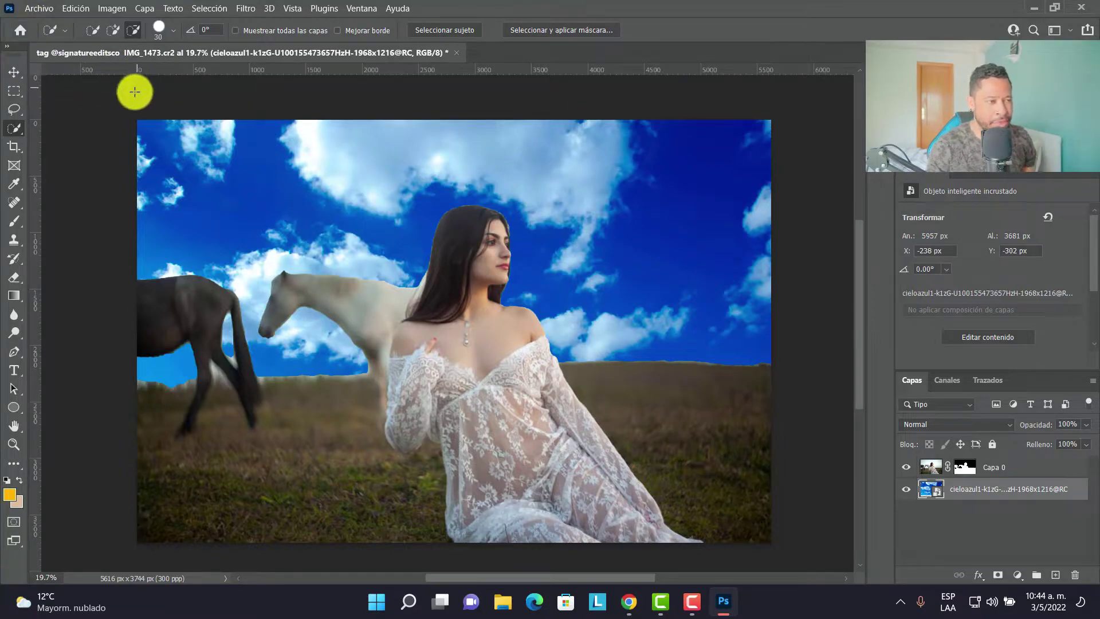
{"action": "left_click", "coordinate": [14, 72]}
{"action": "mouse_move", "coordinate": [82, 84]}
{"action": "left_mouse_down"}
{"action": "mouse_move", "coordinate": [765, 528]}
{"action": "mouse_move", "coordinate": [549, 411]}
{"action": "mouse_move", "coordinate": [80, 123]}
{"action": "mouse_move", "coordinate": [458, 305]}
{"action": "left_mouse_up"}
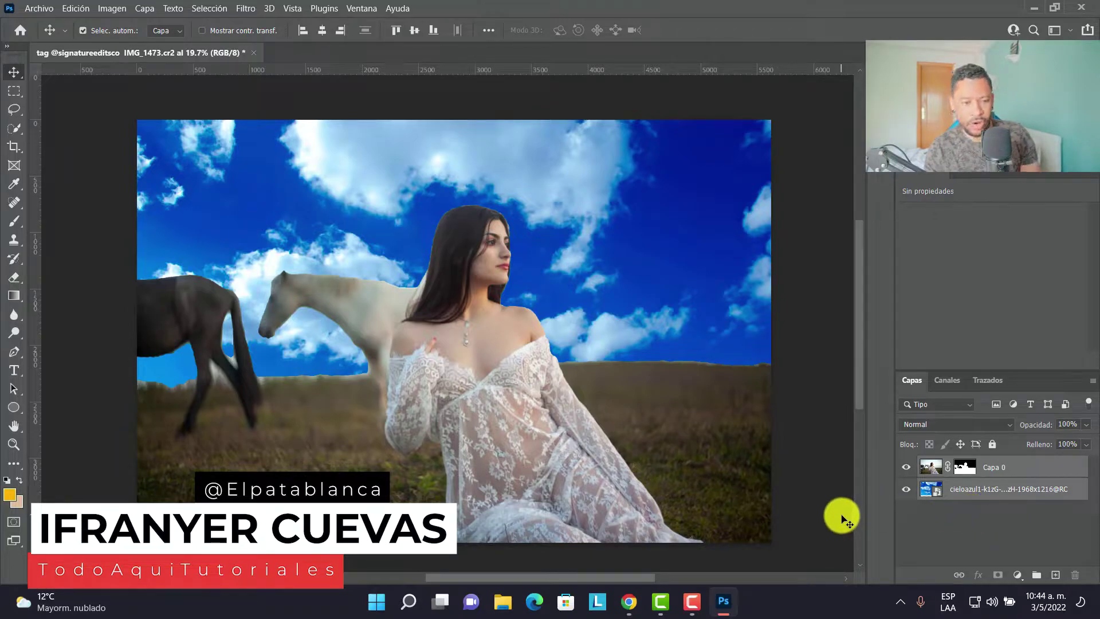
Delete the sky layer and close the composite without saving
{"action": "left_click", "coordinate": [962, 490]}
{"action": "key", "text": "Delete"}
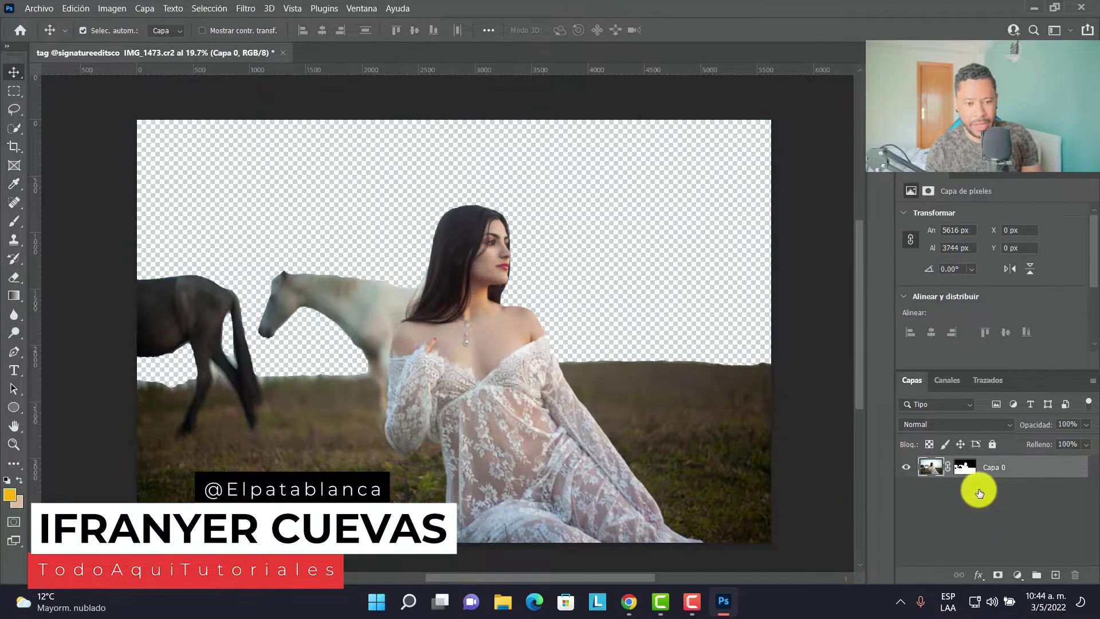
{"action": "left_click_drag", "start_coordinate": [966, 467], "coordinate": [941, 480]}
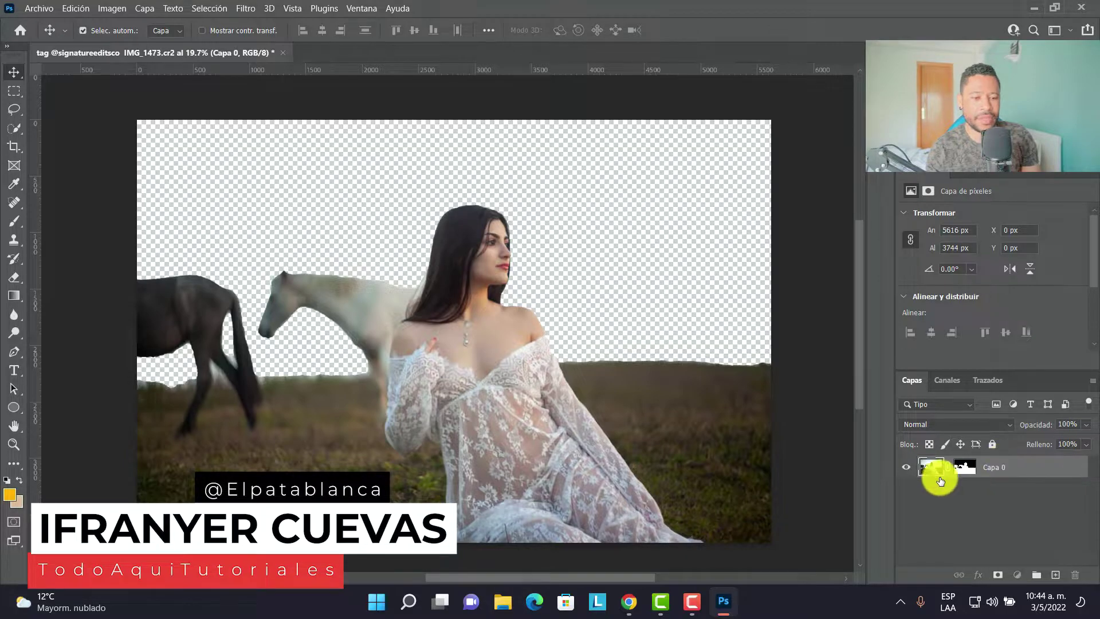
{"action": "left_click", "coordinate": [906, 467]}
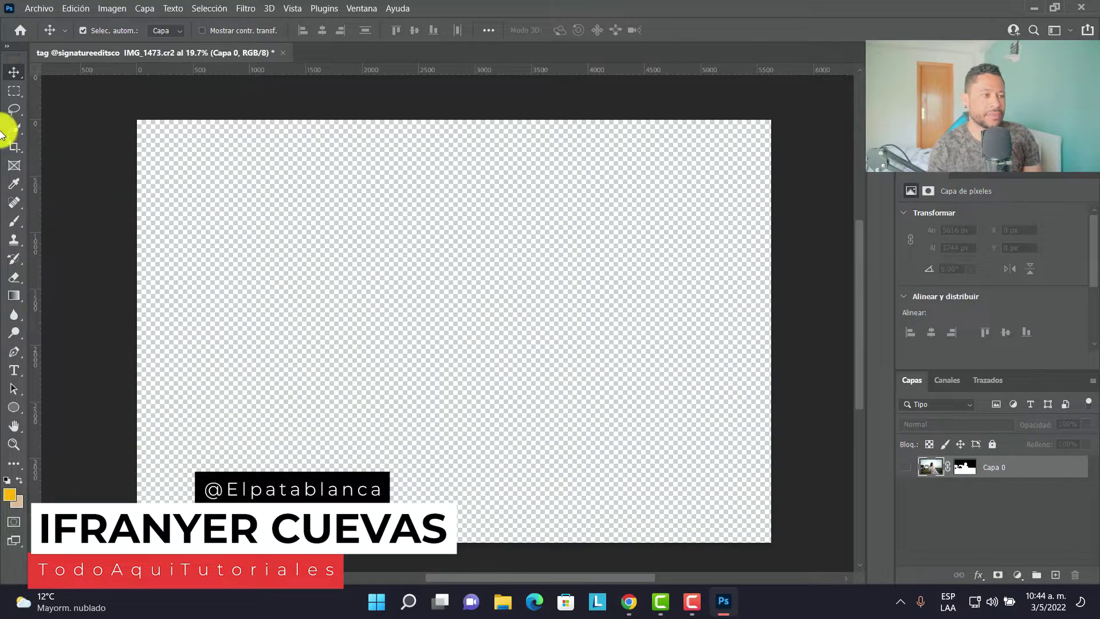
{"action": "left_click", "coordinate": [287, 57]}
{"action": "left_click", "coordinate": [597, 232]}
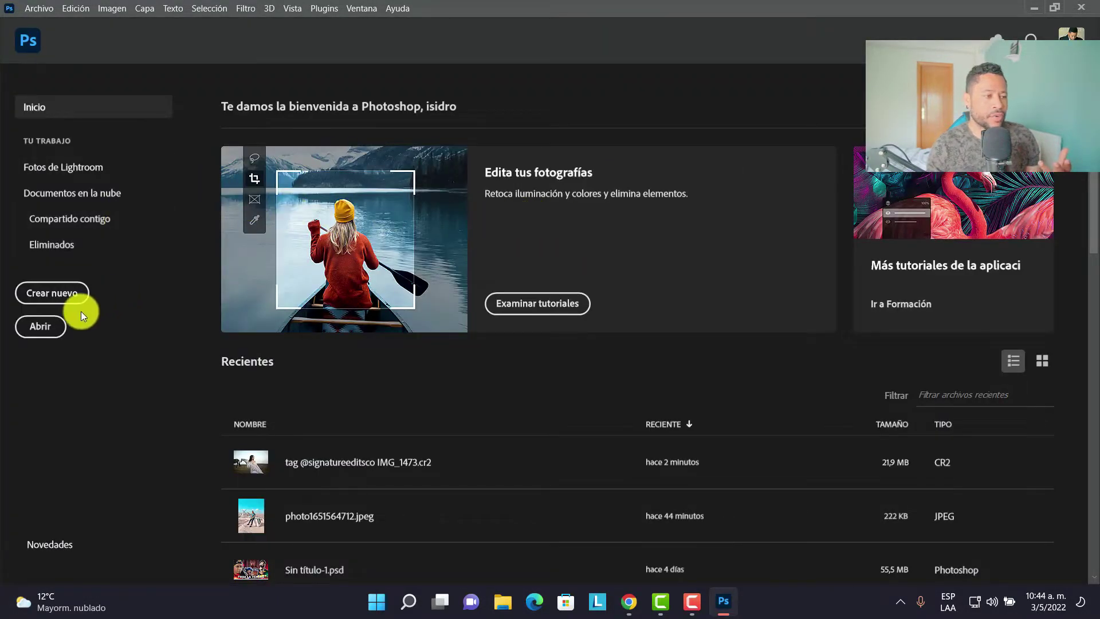
Reopen IMG_1473.cr2 and pass it through Camera Raw into Photoshop
{"action": "left_click", "coordinate": [43, 327]}
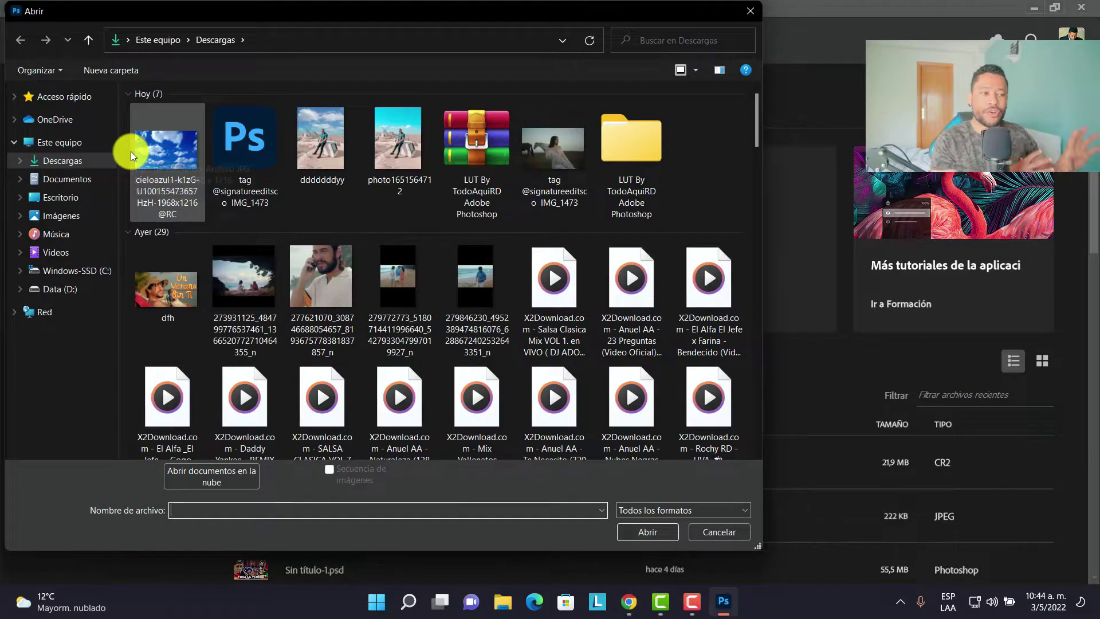
{"action": "mouse_move", "coordinate": [166, 142]}
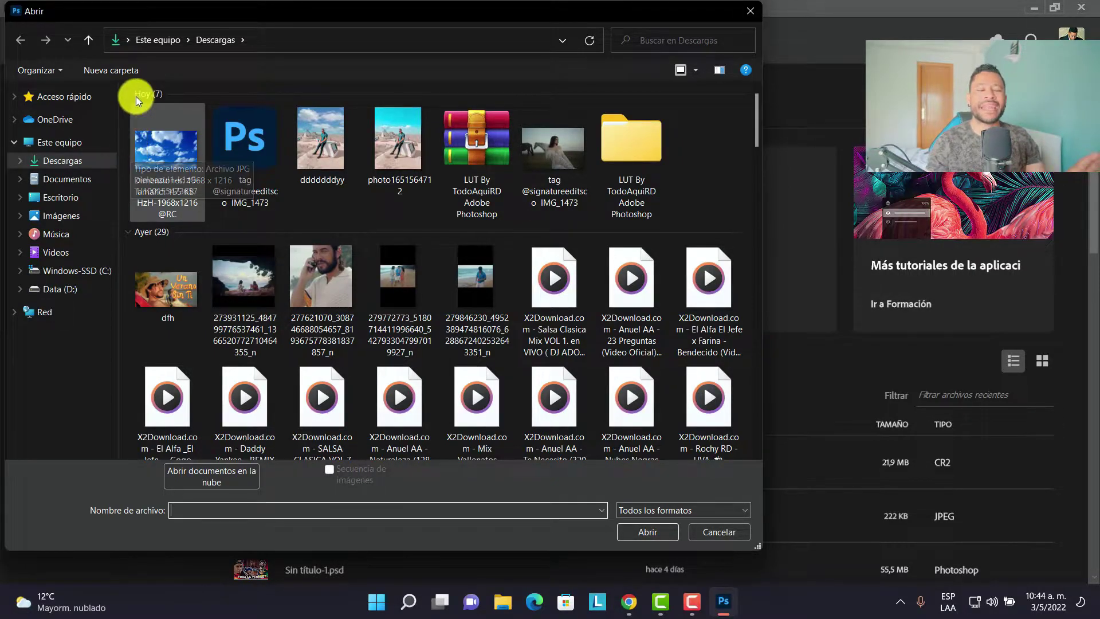
{"action": "left_click", "coordinate": [570, 157]}
{"action": "left_click", "coordinate": [635, 534]}
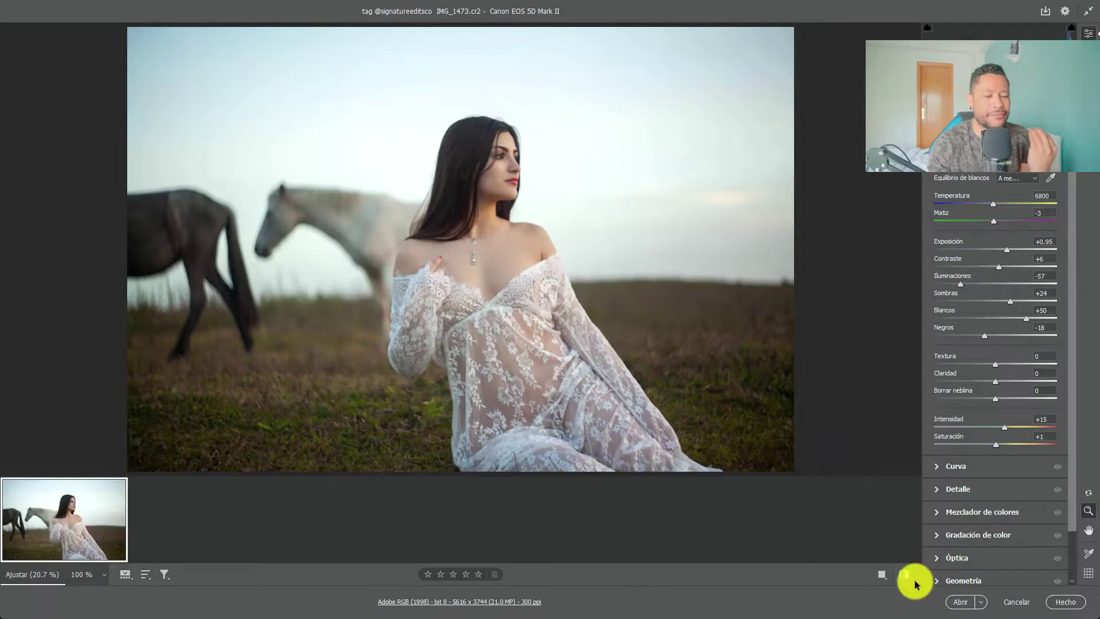
{"action": "left_click", "coordinate": [960, 601]}
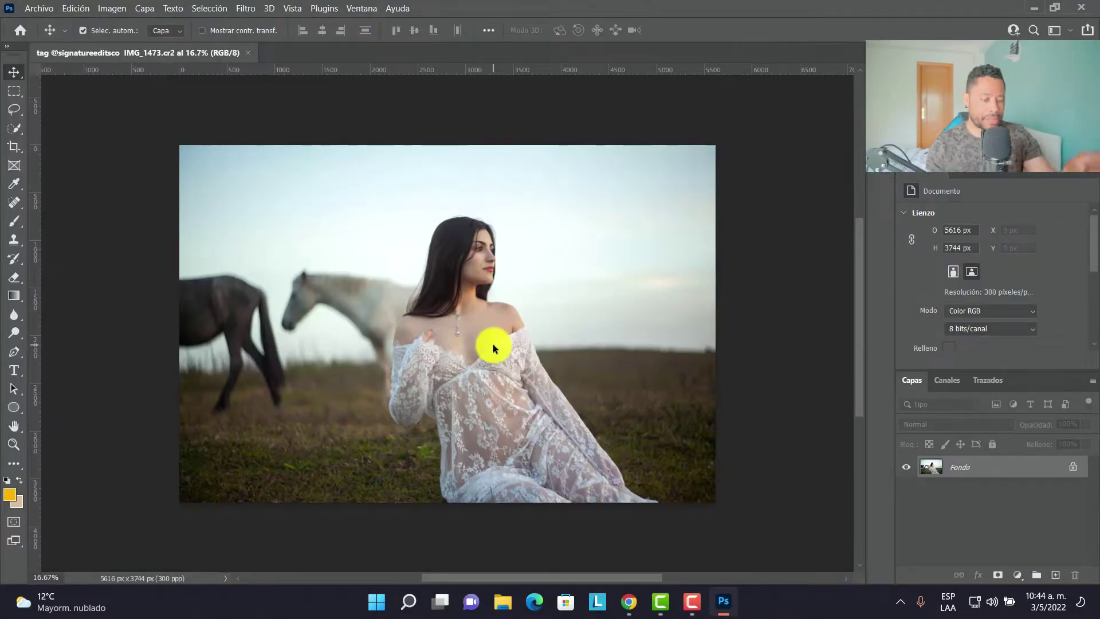
Zoom the reopened photo in and out, then open the Edición menu
{"action": "scroll", "coordinate": [493, 347], "scroll_direction": "up", "scroll_amount": 3}
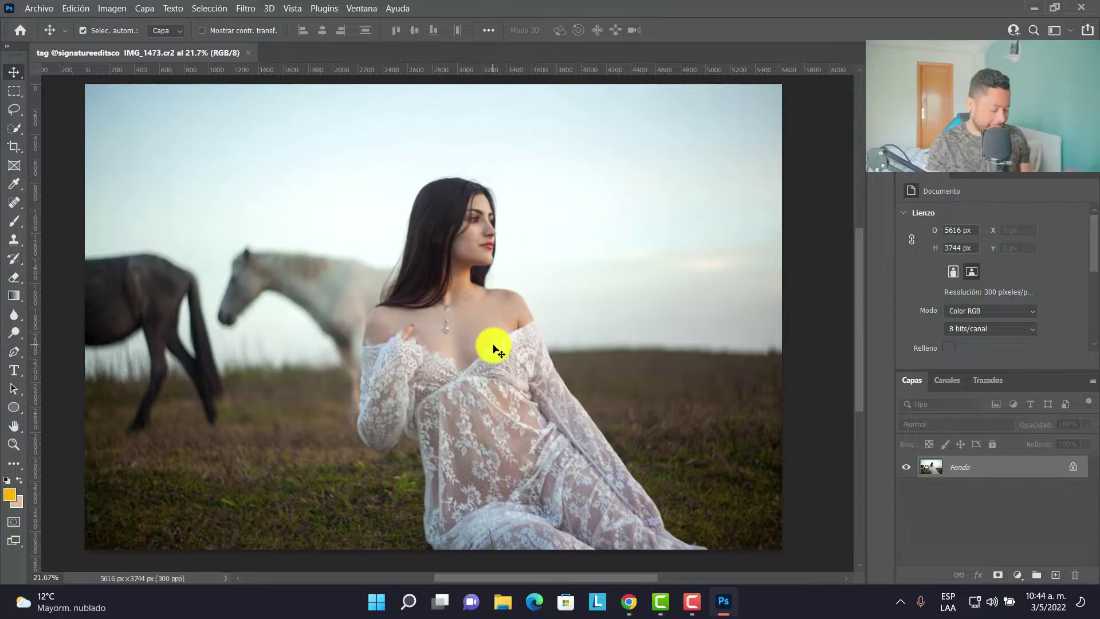
{"action": "scroll", "coordinate": [494, 348], "scroll_direction": "down", "scroll_amount": 1}
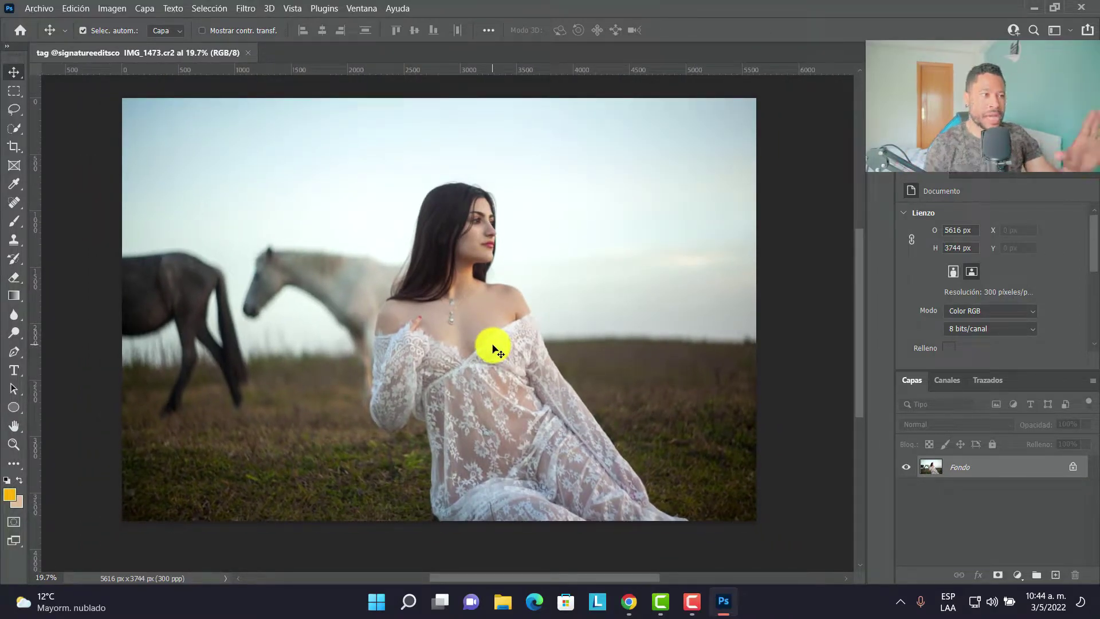
{"action": "left_click", "coordinate": [82, 11]}
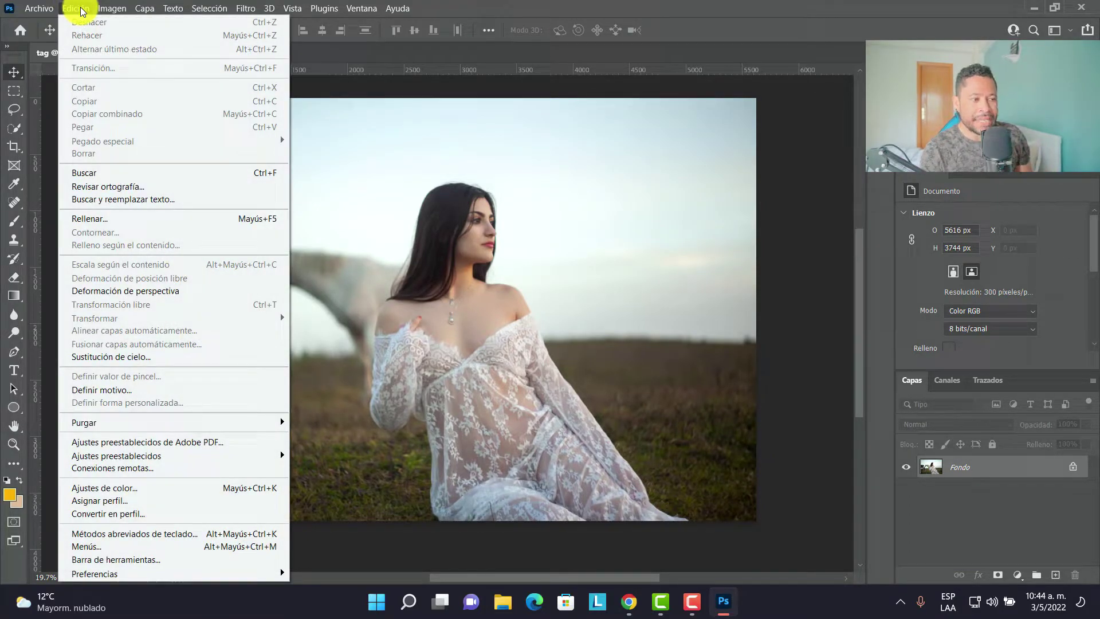
Launch Sky Replacement and try Shift Edge values, settling at 26
{"action": "left_click", "coordinate": [119, 360]}
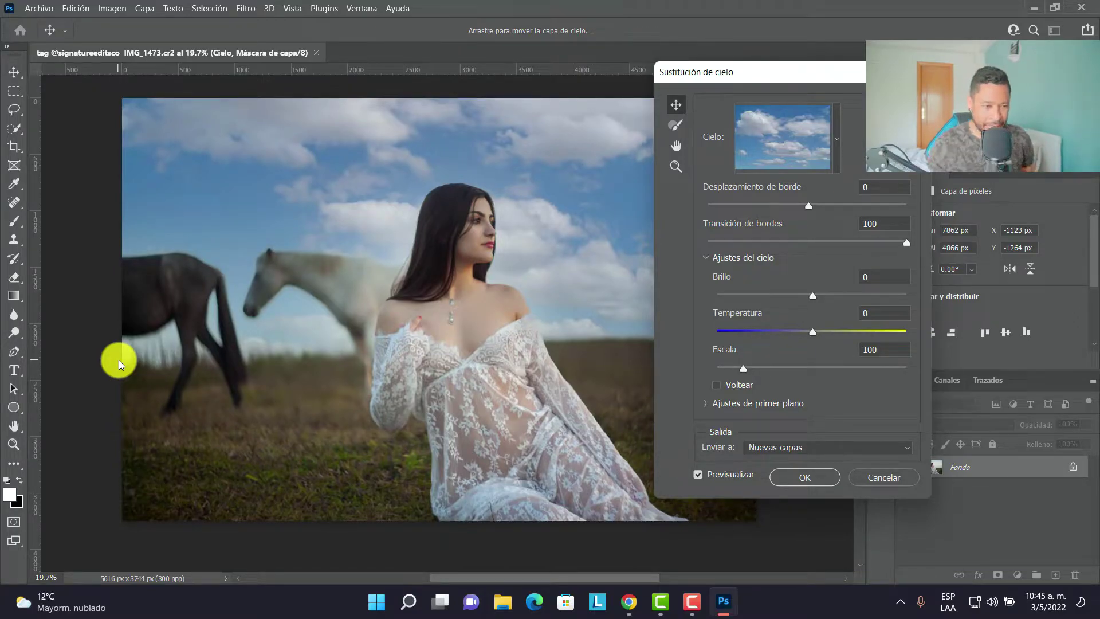
{"action": "left_click_drag", "start_coordinate": [684, 75], "coordinate": [820, 87]}
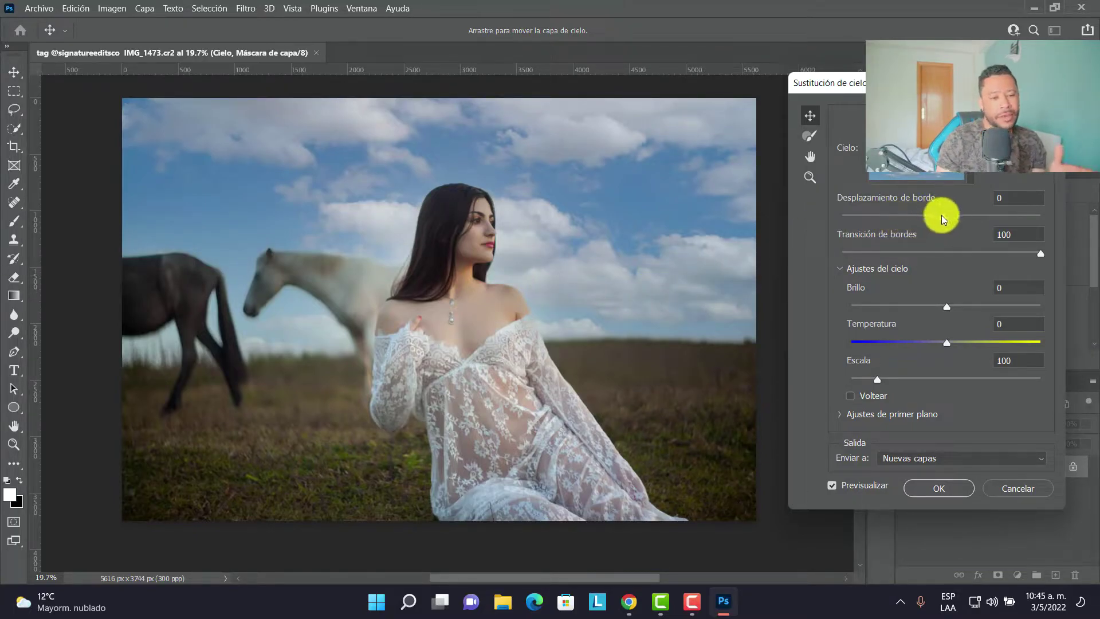
{"action": "mouse_move", "coordinate": [943, 217]}
{"action": "left_mouse_down"}
{"action": "mouse_move", "coordinate": [964, 232]}
{"action": "mouse_move", "coordinate": [984, 216]}
{"action": "left_mouse_up"}
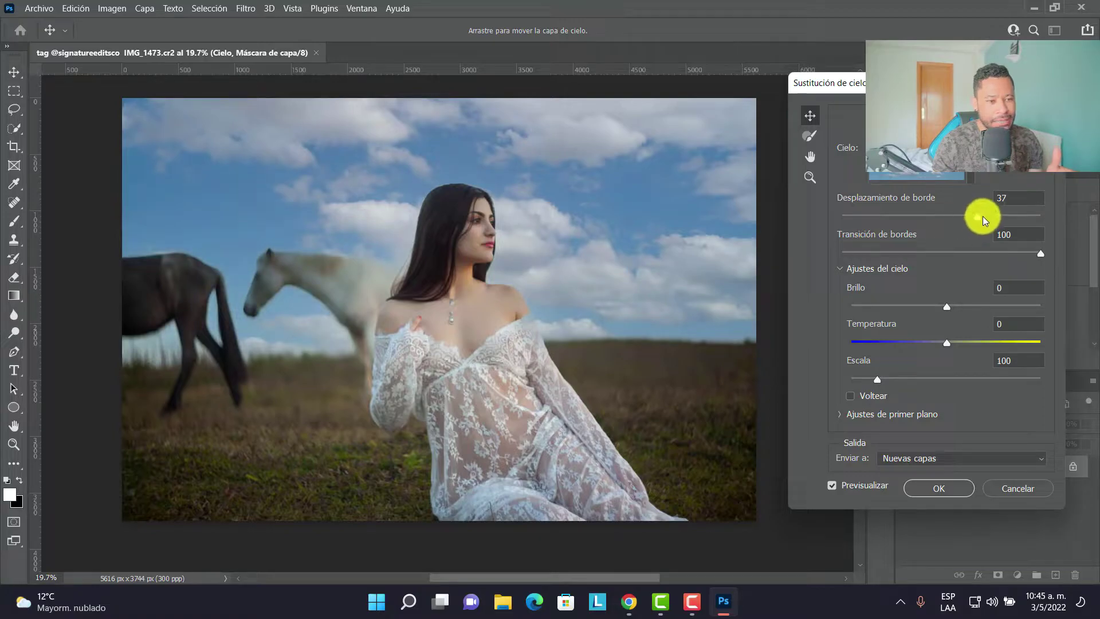
{"action": "left_click", "coordinate": [929, 216]}
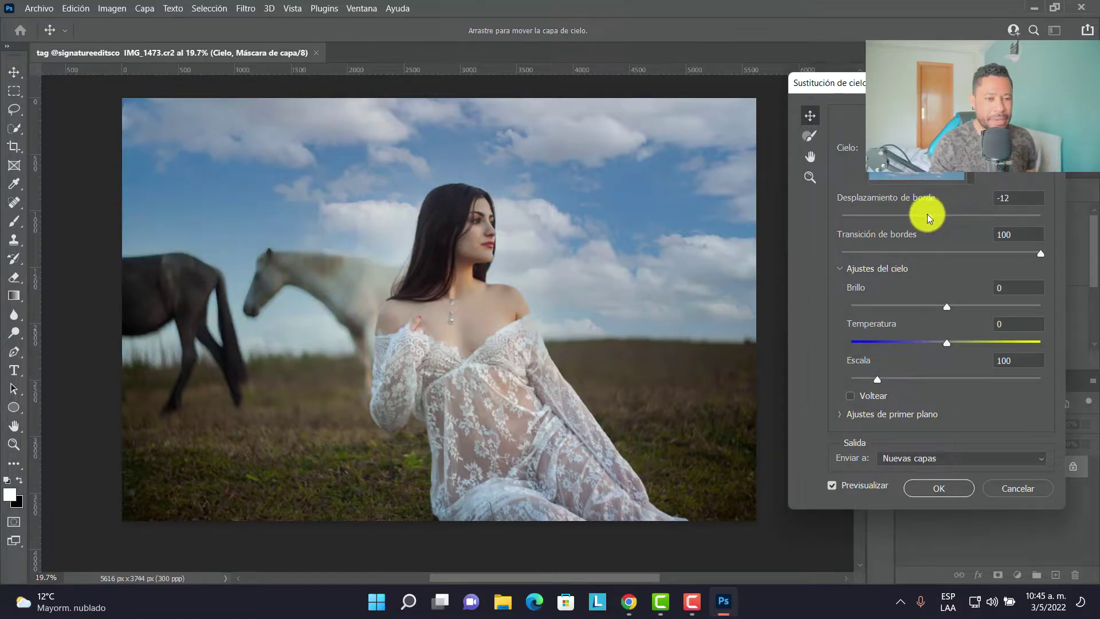
{"action": "left_click_drag", "start_coordinate": [919, 217], "coordinate": [898, 220]}
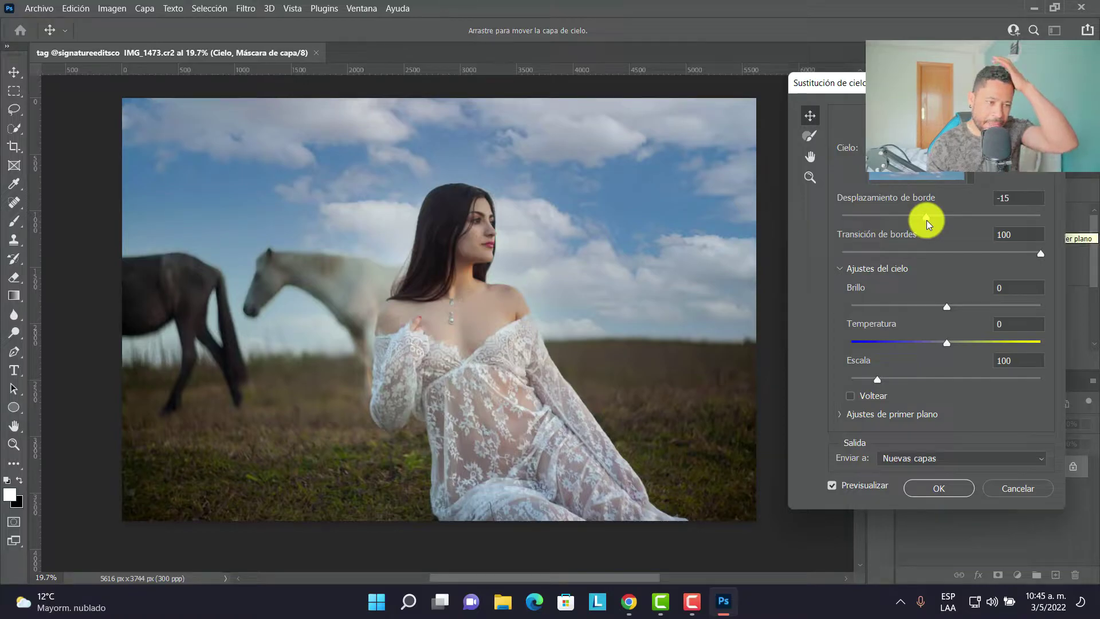
{"action": "left_click_drag", "start_coordinate": [927, 216], "coordinate": [972, 217]}
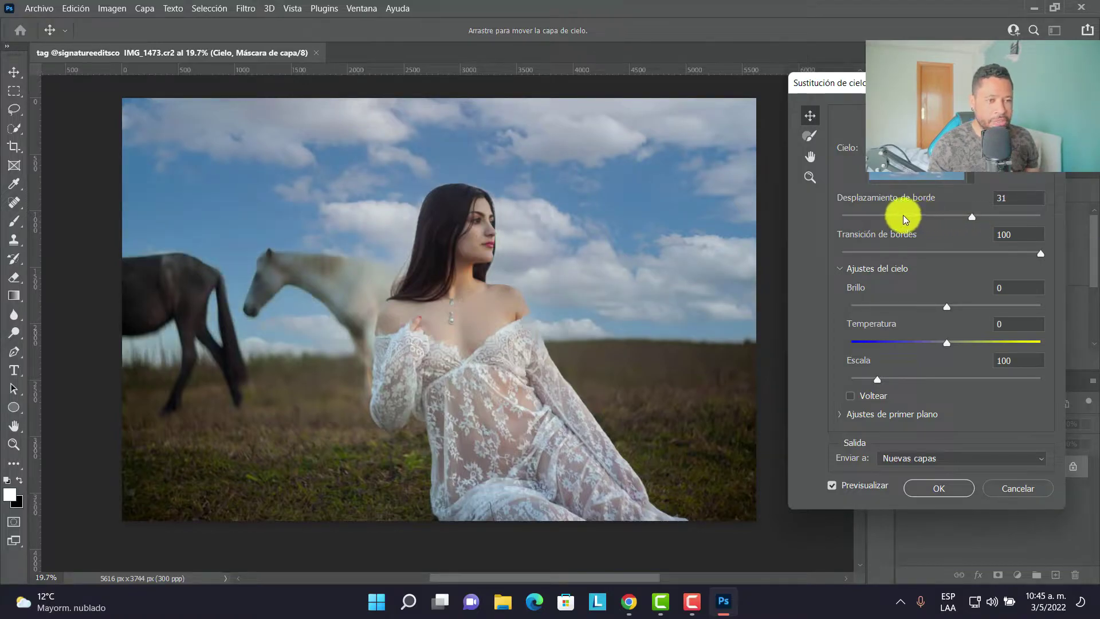
{"action": "left_click_drag", "start_coordinate": [969, 217], "coordinate": [966, 219]}
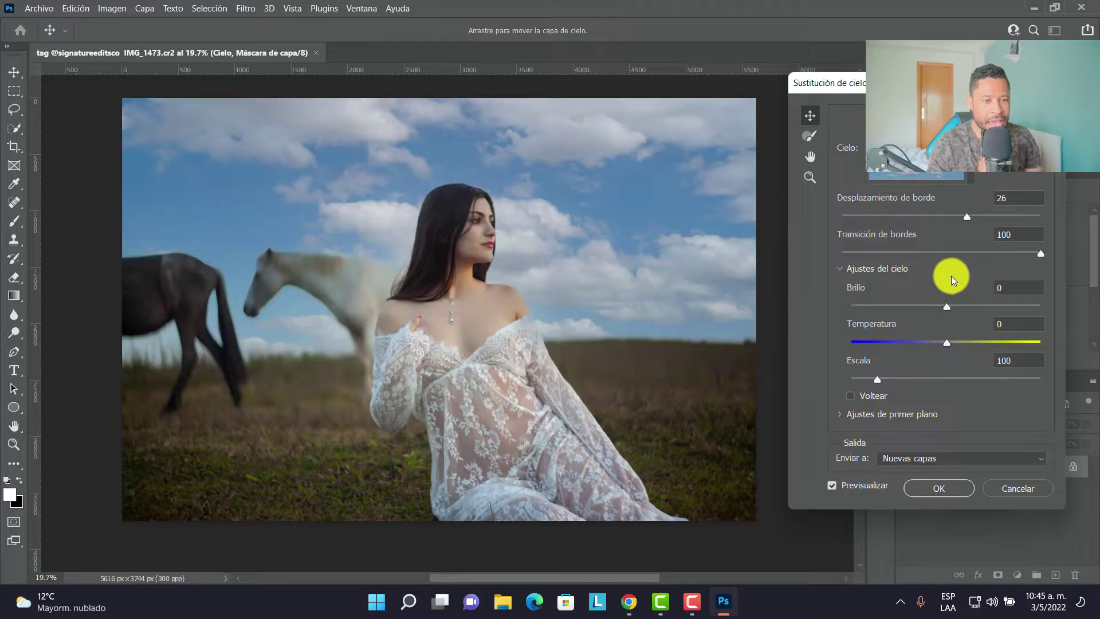
Restore Fade Edge to 100 and set the sky Brightness to 16
{"action": "left_click", "coordinate": [949, 253]}
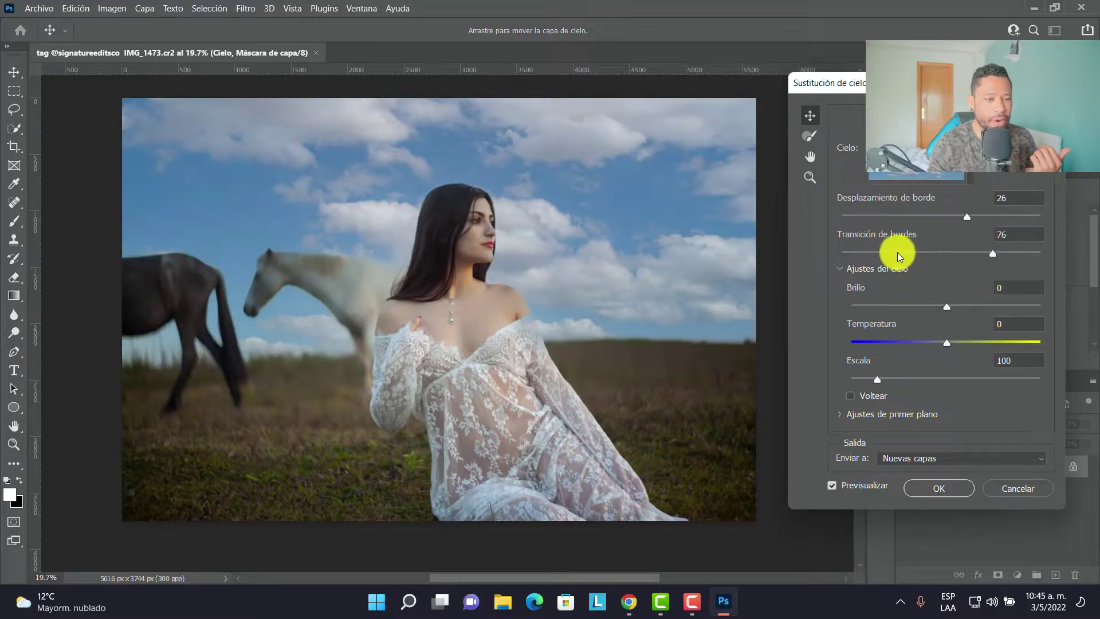
{"action": "left_click_drag", "start_coordinate": [906, 255], "coordinate": [1095, 246]}
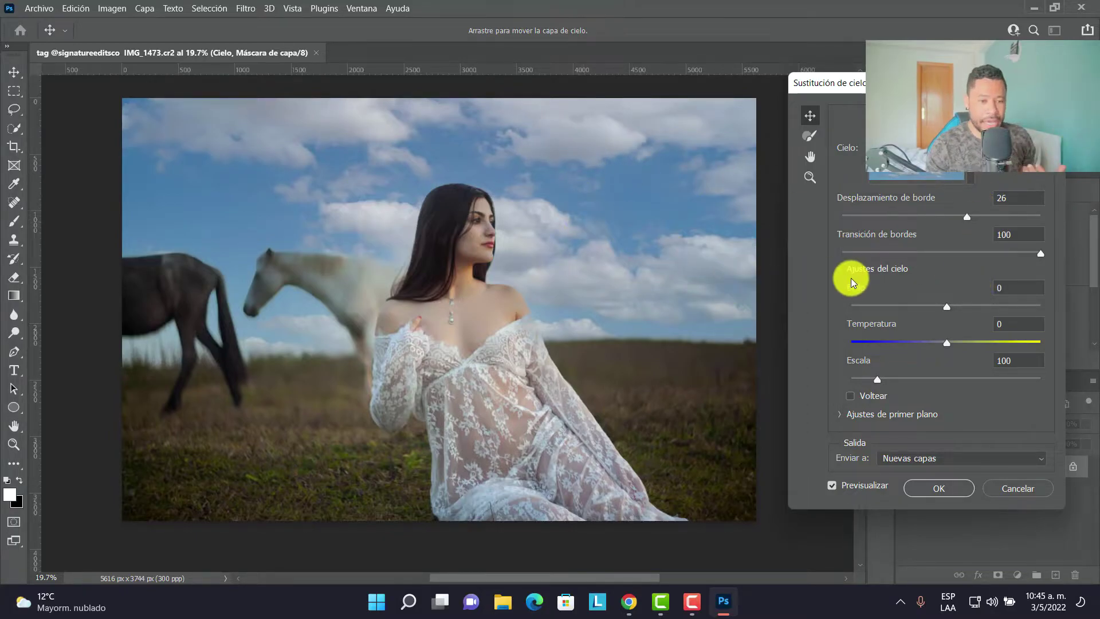
{"action": "mouse_move", "coordinate": [946, 308]}
{"action": "left_mouse_down"}
{"action": "mouse_move", "coordinate": [864, 308]}
{"action": "mouse_move", "coordinate": [964, 308]}
{"action": "left_mouse_up"}
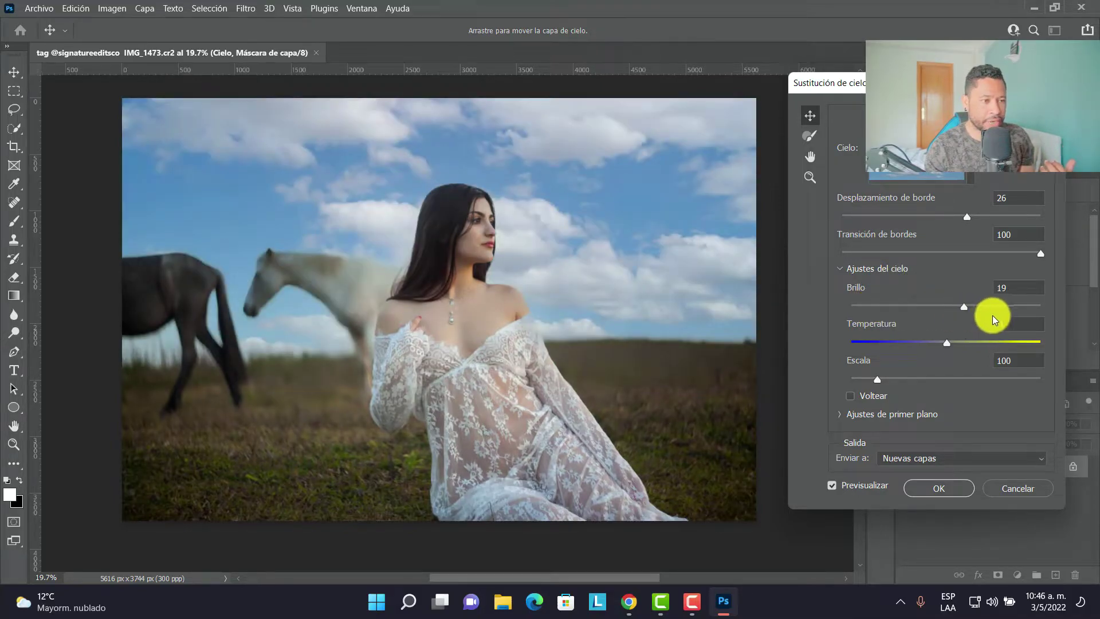
{"action": "left_click_drag", "start_coordinate": [1022, 309], "coordinate": [1017, 309]}
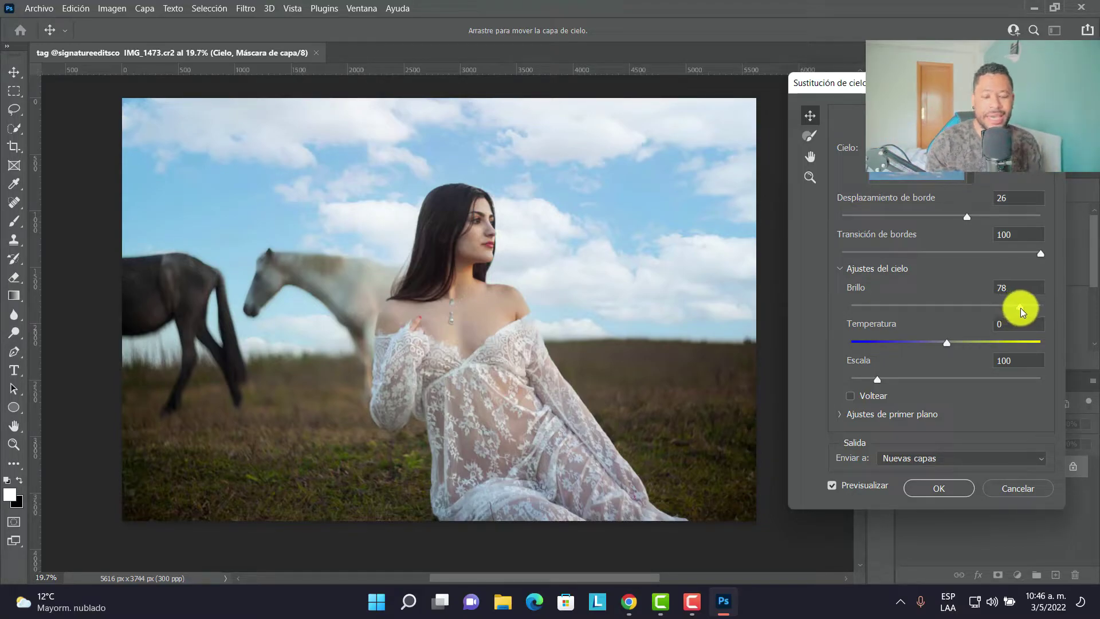
{"action": "mouse_move", "coordinate": [1023, 311]}
{"action": "left_mouse_down"}
{"action": "mouse_move", "coordinate": [994, 307]}
{"action": "mouse_move", "coordinate": [1002, 316]}
{"action": "left_mouse_up"}
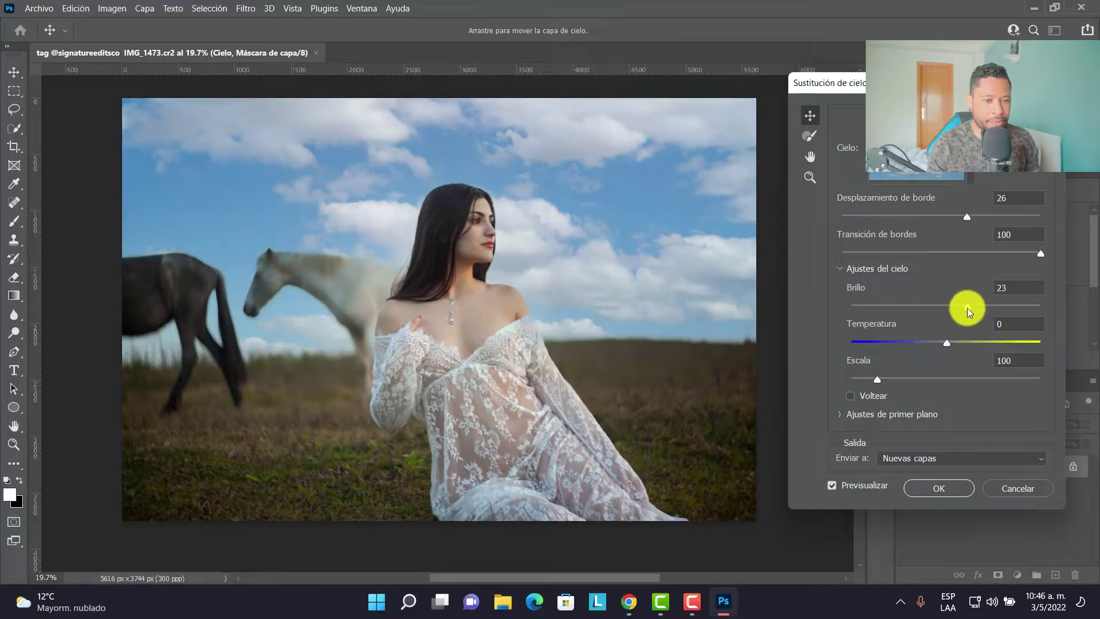
{"action": "mouse_move", "coordinate": [969, 311]}
{"action": "left_mouse_down"}
{"action": "mouse_move", "coordinate": [941, 307]}
{"action": "mouse_move", "coordinate": [963, 310]}
{"action": "left_mouse_up"}
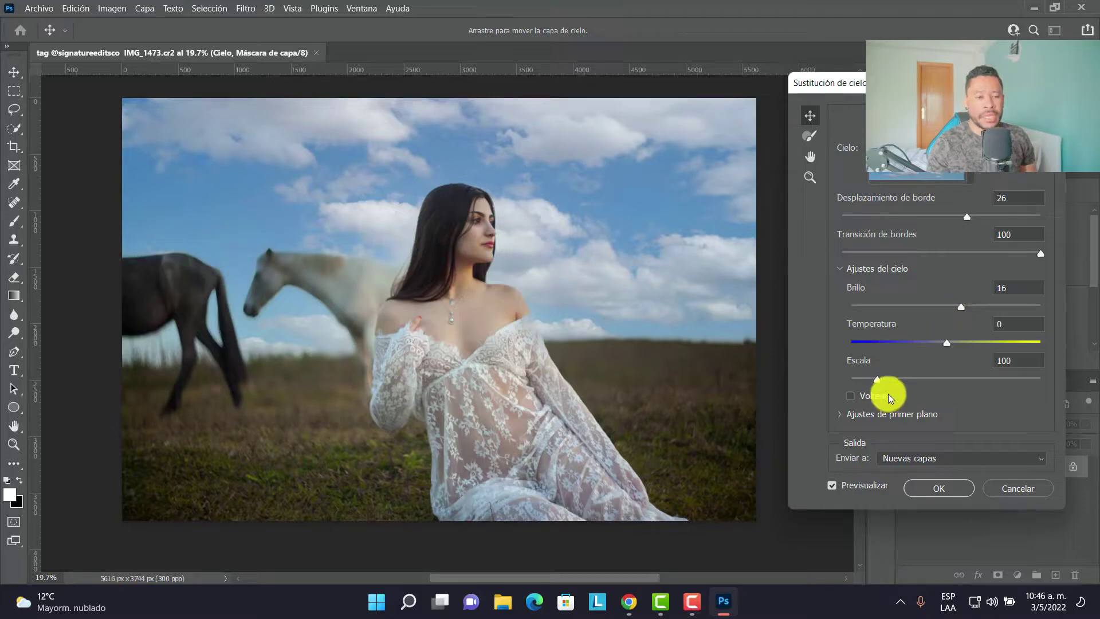
Enlarge the sky Scale to 113 and toggle Flip on and back off
{"action": "left_click_drag", "start_coordinate": [889, 388], "coordinate": [944, 388]}
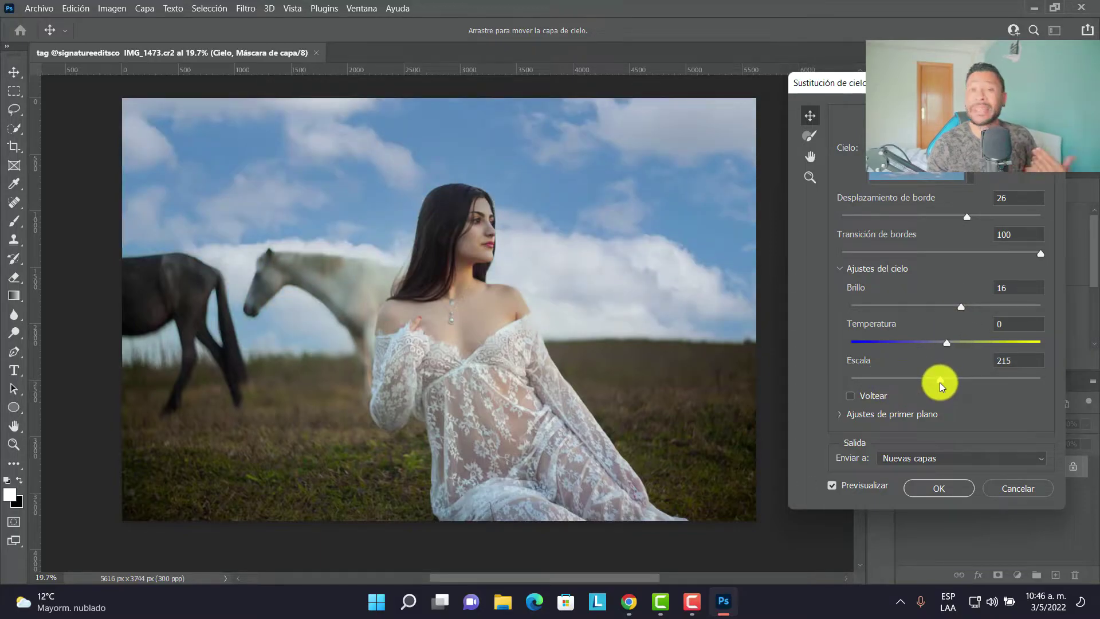
{"action": "left_click_drag", "start_coordinate": [940, 384], "coordinate": [975, 382]}
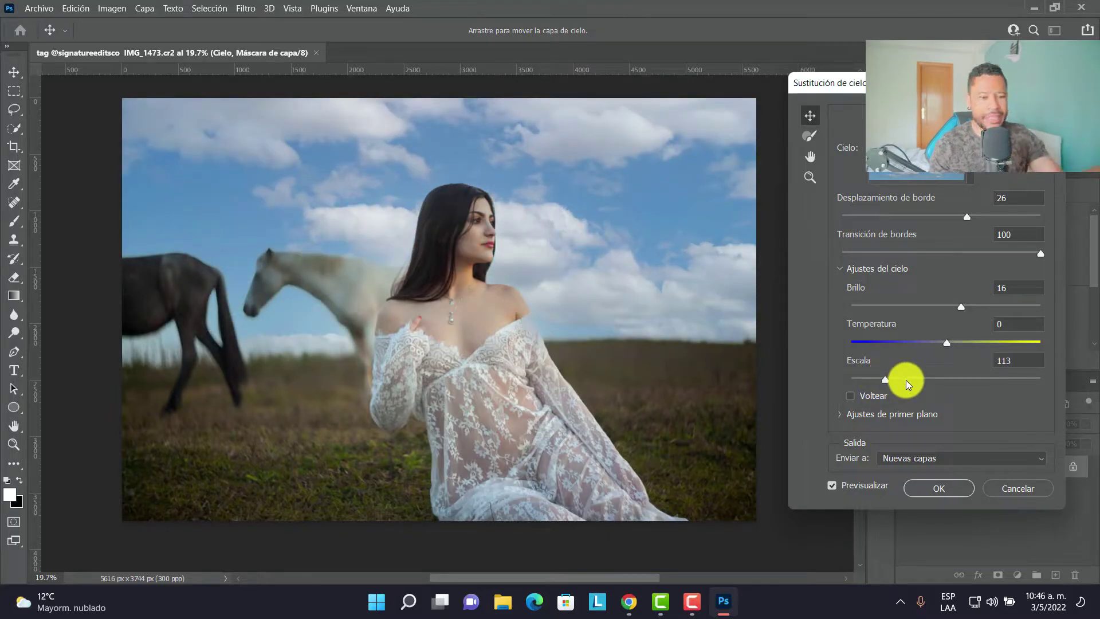
{"action": "left_click", "coordinate": [851, 395]}
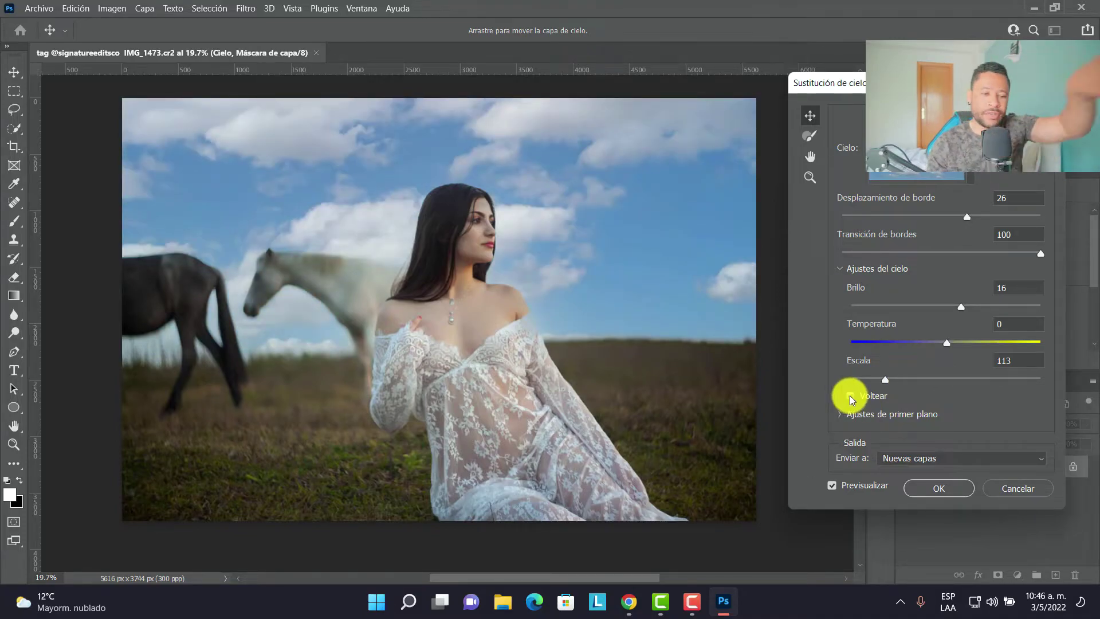
{"action": "left_click", "coordinate": [850, 395]}
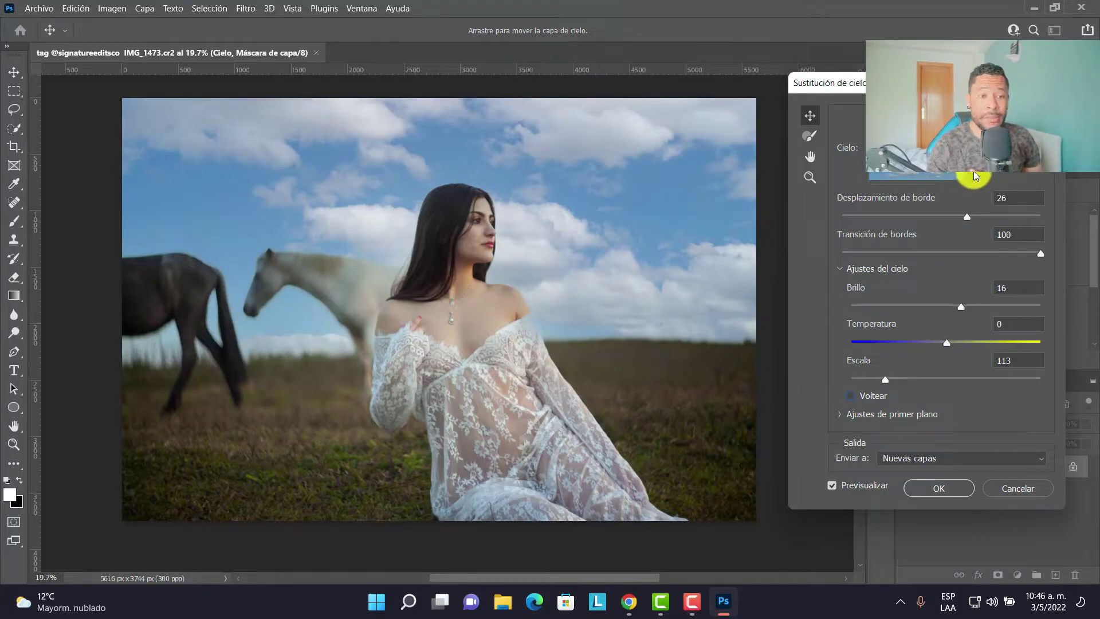
Browse the preset skies and try several Espectacular sunset skies
{"action": "left_click", "coordinate": [972, 173]}
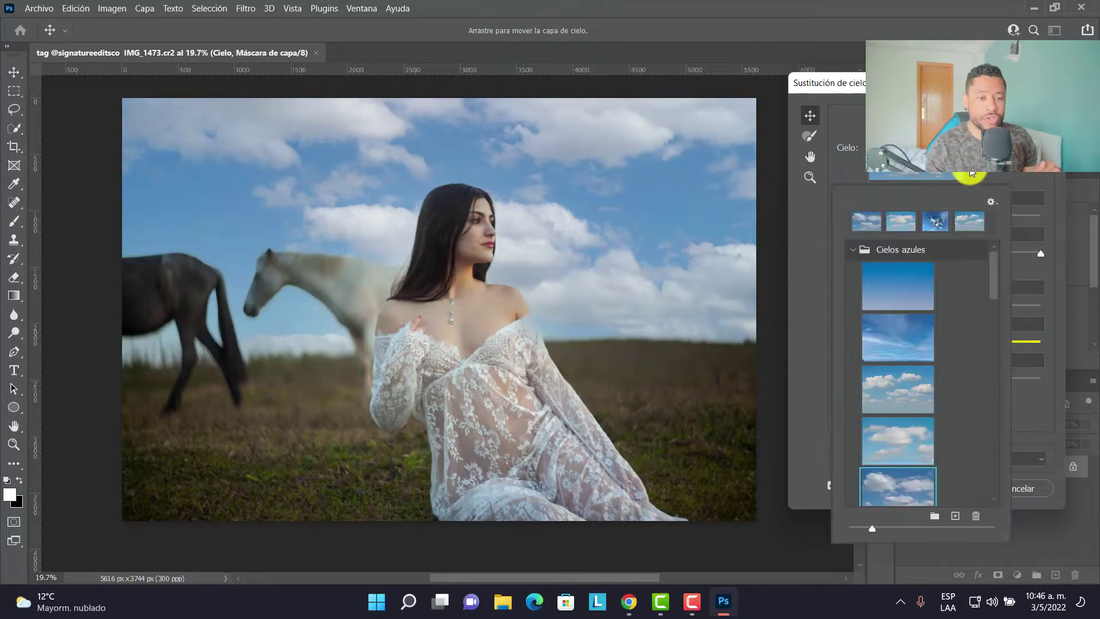
{"action": "scroll", "coordinate": [940, 338], "scroll_direction": "down", "scroll_amount": 1}
{"action": "scroll", "coordinate": [941, 338], "scroll_direction": "down", "scroll_amount": 1}
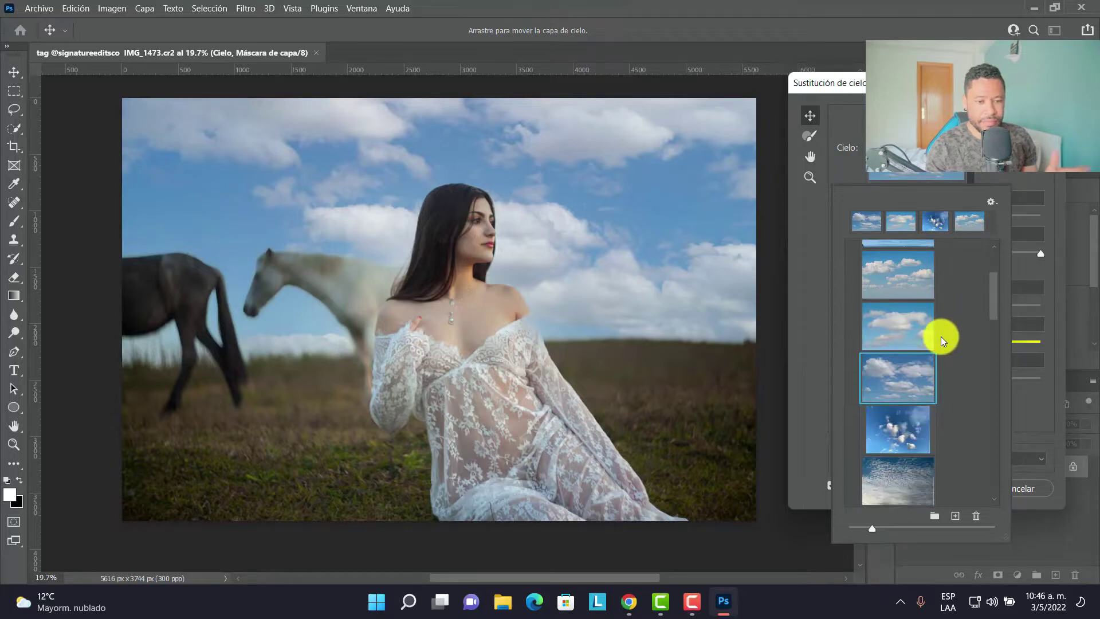
{"action": "scroll", "coordinate": [940, 355], "scroll_direction": "down", "scroll_amount": 1}
{"action": "scroll", "coordinate": [940, 358], "scroll_direction": "down", "scroll_amount": 2}
{"action": "scroll", "coordinate": [938, 358], "scroll_direction": "down", "scroll_amount": 2}
{"action": "scroll", "coordinate": [937, 357], "scroll_direction": "down", "scroll_amount": 1}
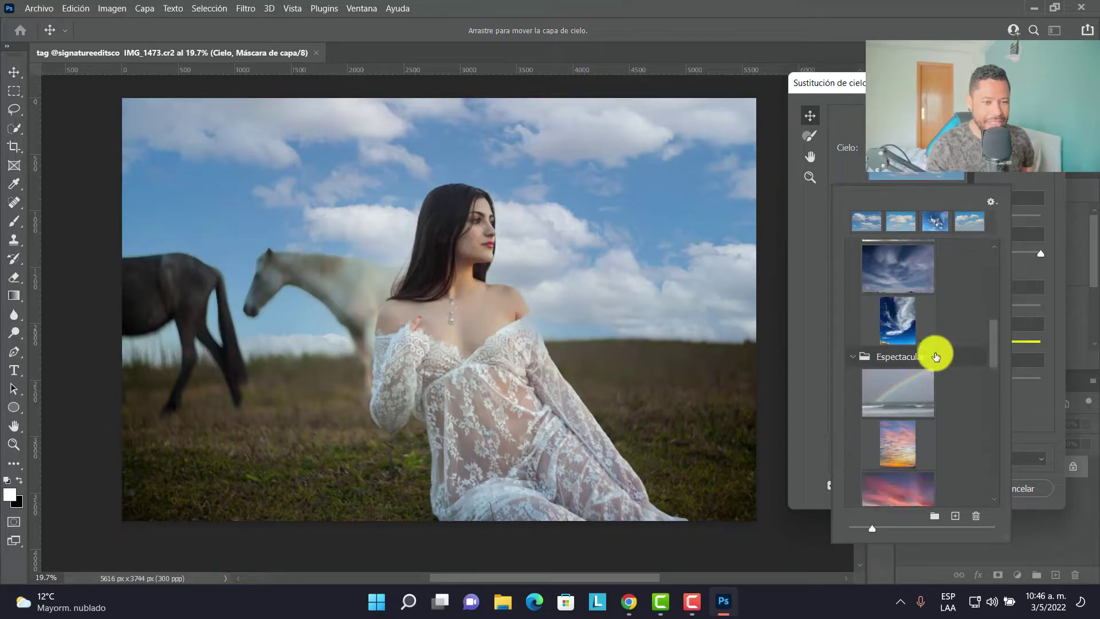
{"action": "scroll", "coordinate": [936, 356], "scroll_direction": "down", "scroll_amount": 1}
{"action": "left_click", "coordinate": [905, 379]}
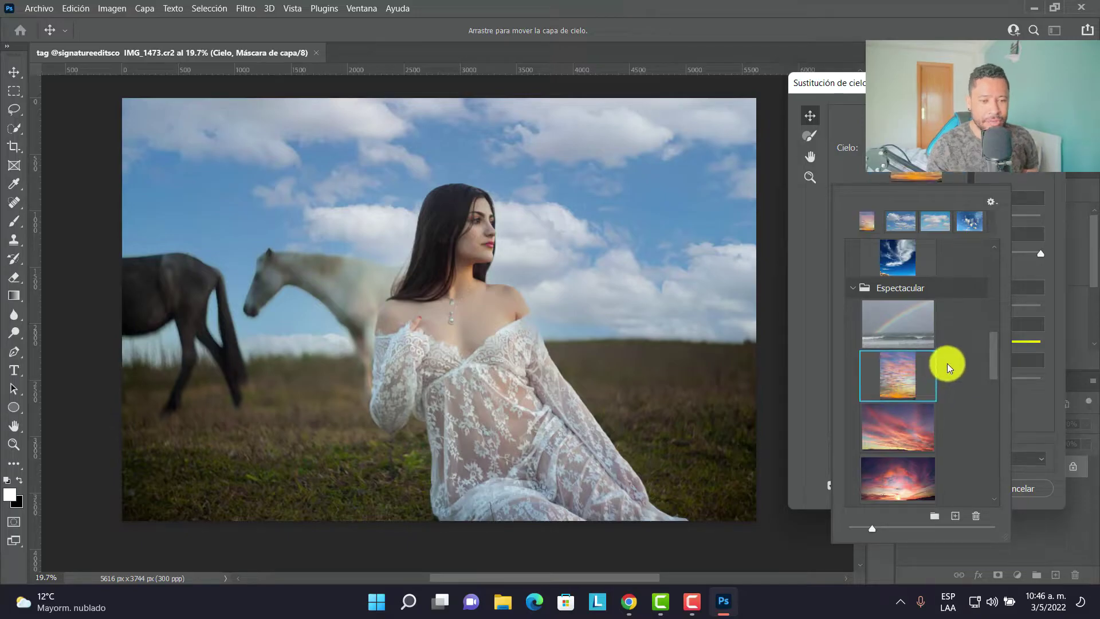
{"action": "scroll", "coordinate": [948, 363], "scroll_direction": "down", "scroll_amount": 1}
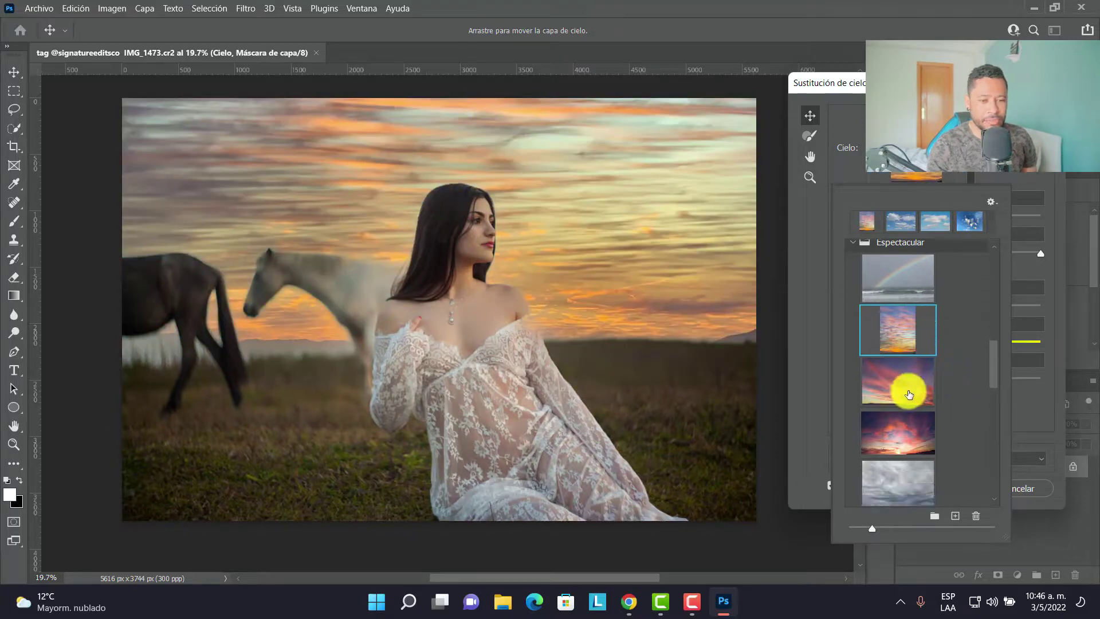
{"action": "left_click", "coordinate": [933, 375]}
{"action": "scroll", "coordinate": [960, 362], "scroll_direction": "down", "scroll_amount": 1}
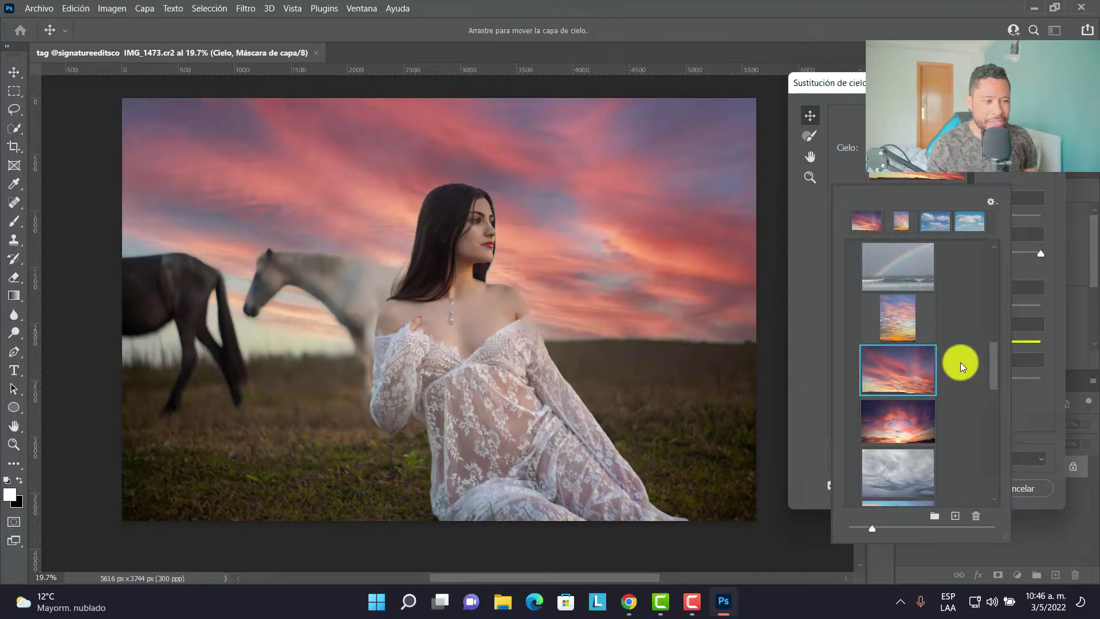
{"action": "left_click", "coordinate": [931, 382]}
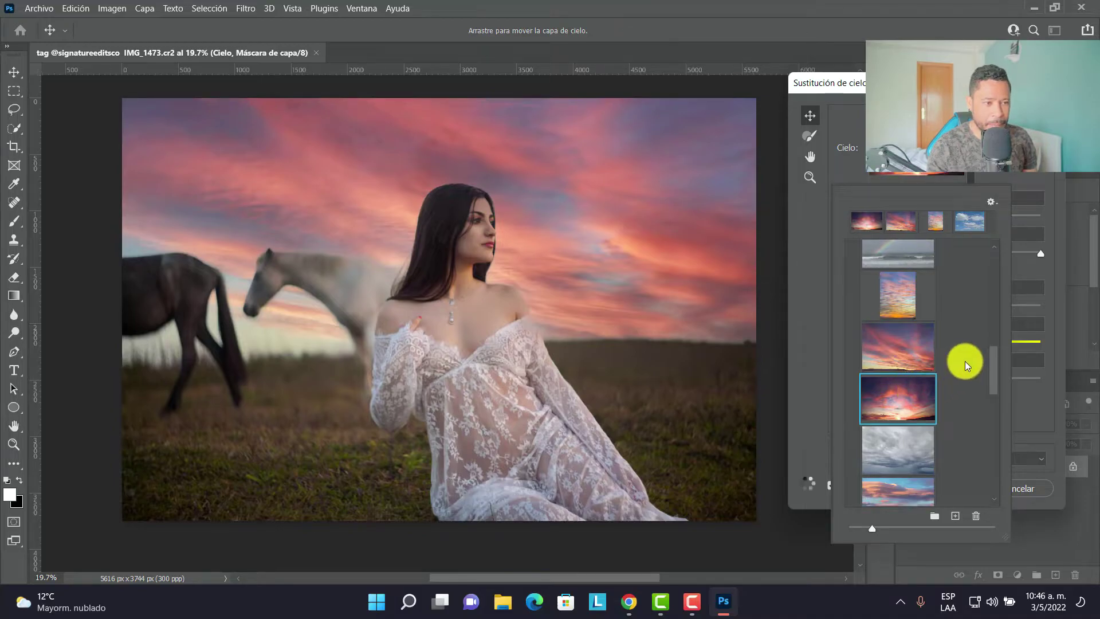
Try more pink sunset skies, then pick the soft hazy cloudy sky preset
{"action": "scroll", "coordinate": [965, 361], "scroll_direction": "down", "scroll_amount": 1}
{"action": "scroll", "coordinate": [917, 431], "scroll_direction": "down", "scroll_amount": 2}
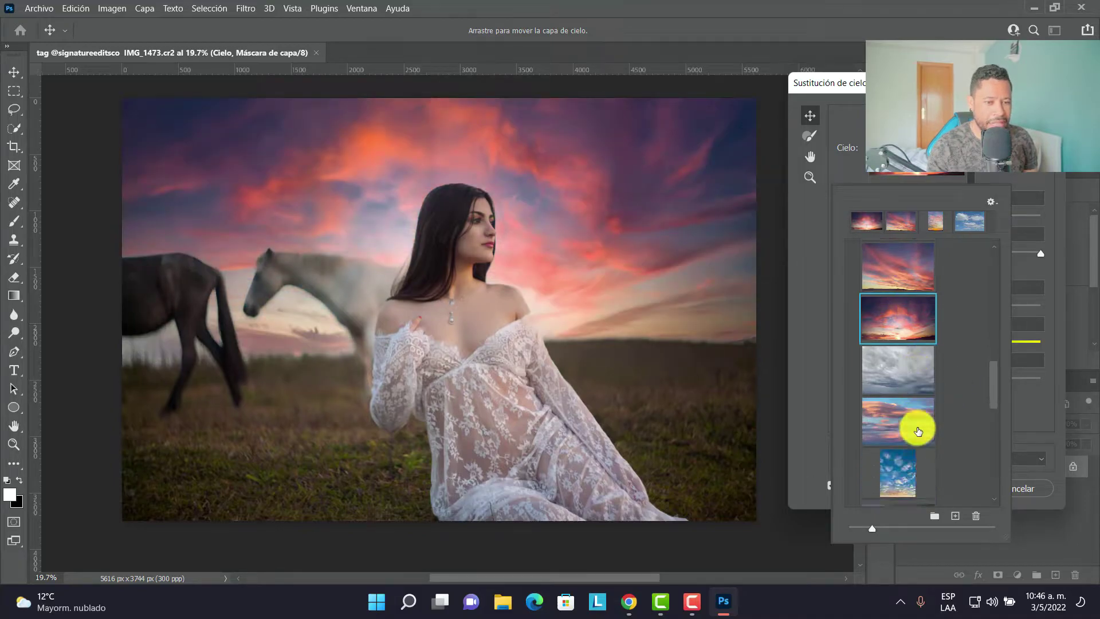
{"action": "left_click", "coordinate": [917, 406]}
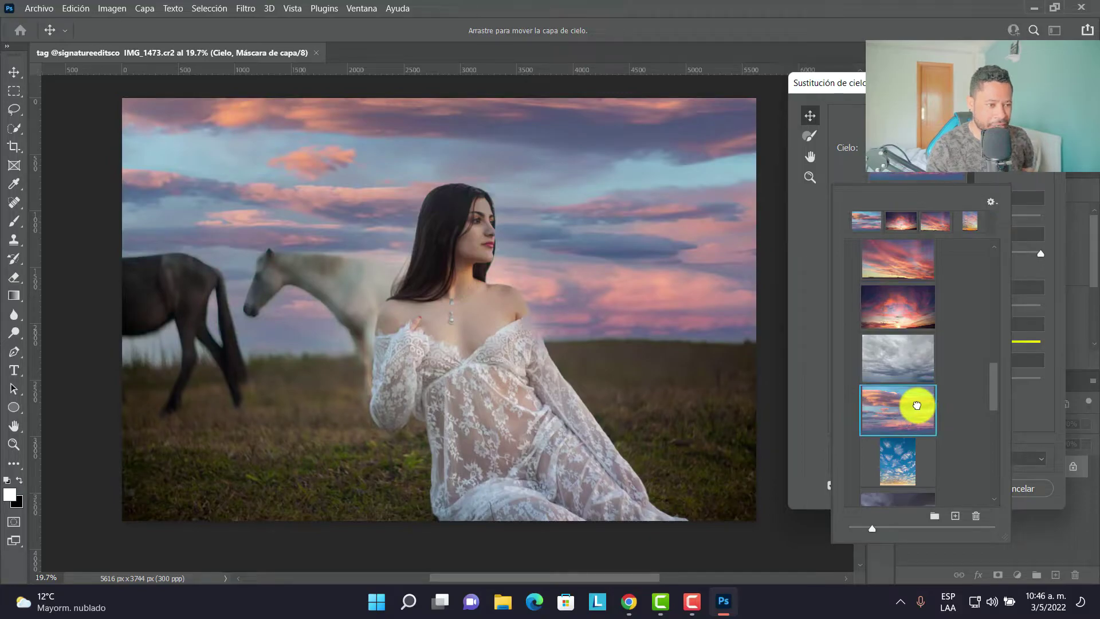
{"action": "scroll", "coordinate": [922, 400], "scroll_direction": "down", "scroll_amount": 2}
{"action": "scroll", "coordinate": [921, 404], "scroll_direction": "down", "scroll_amount": 1}
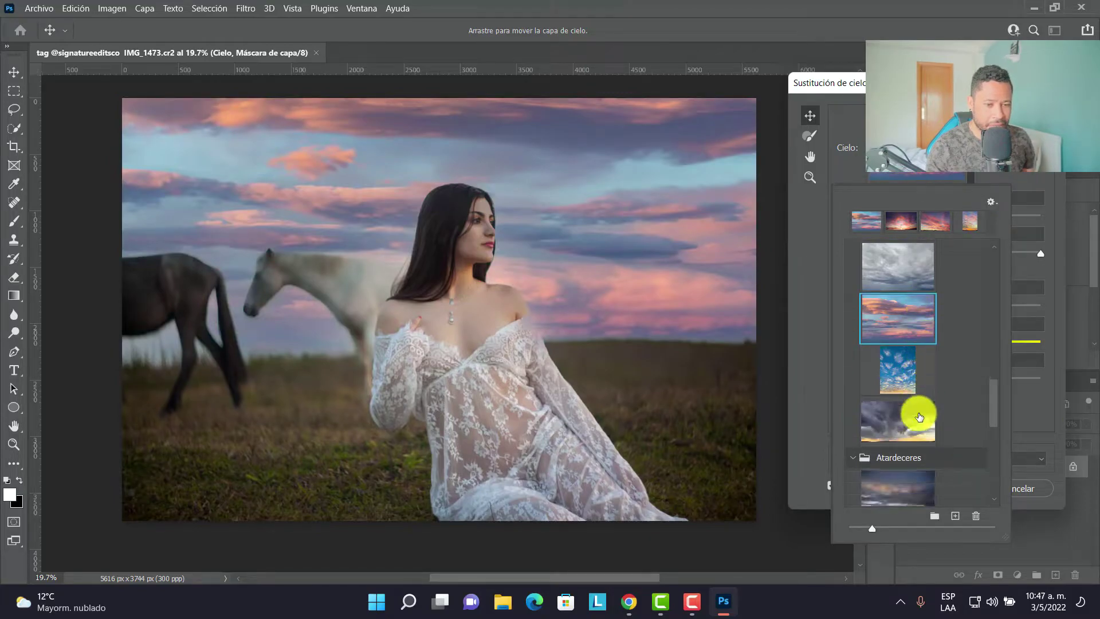
{"action": "scroll", "coordinate": [920, 410], "scroll_direction": "down", "scroll_amount": 2}
{"action": "scroll", "coordinate": [921, 415], "scroll_direction": "down", "scroll_amount": 2}
{"action": "scroll", "coordinate": [921, 415], "scroll_direction": "down", "scroll_amount": 3}
{"action": "scroll", "coordinate": [920, 415], "scroll_direction": "down", "scroll_amount": 3}
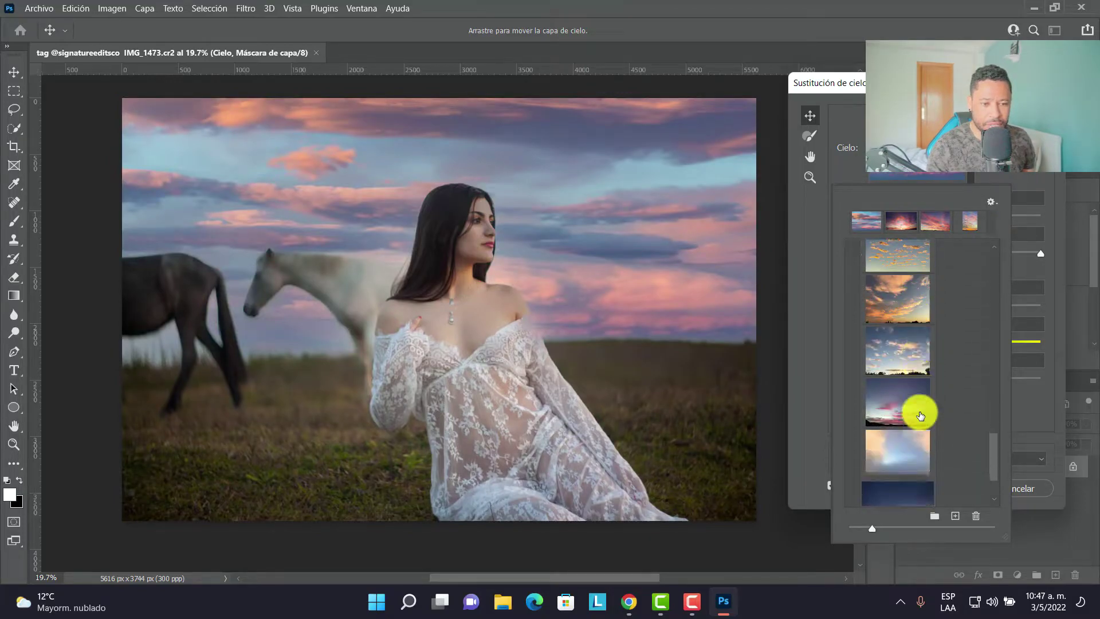
{"action": "left_click", "coordinate": [927, 394]}
{"action": "scroll", "coordinate": [925, 394], "scroll_direction": "down", "scroll_amount": 1}
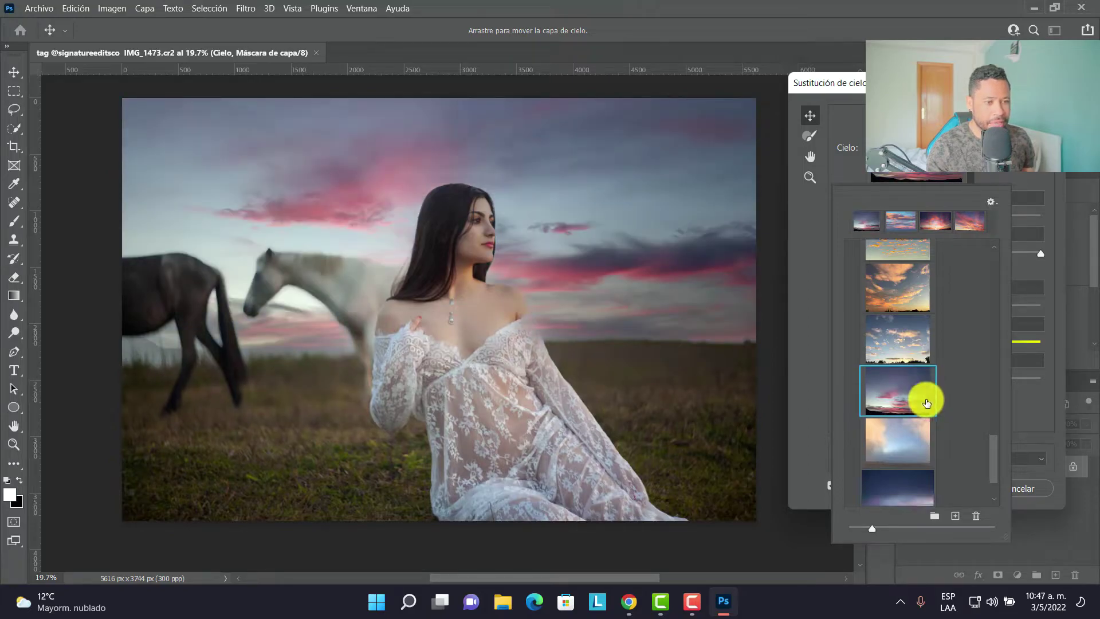
{"action": "scroll", "coordinate": [921, 394], "scroll_direction": "down", "scroll_amount": 1}
{"action": "left_click", "coordinate": [914, 391]}
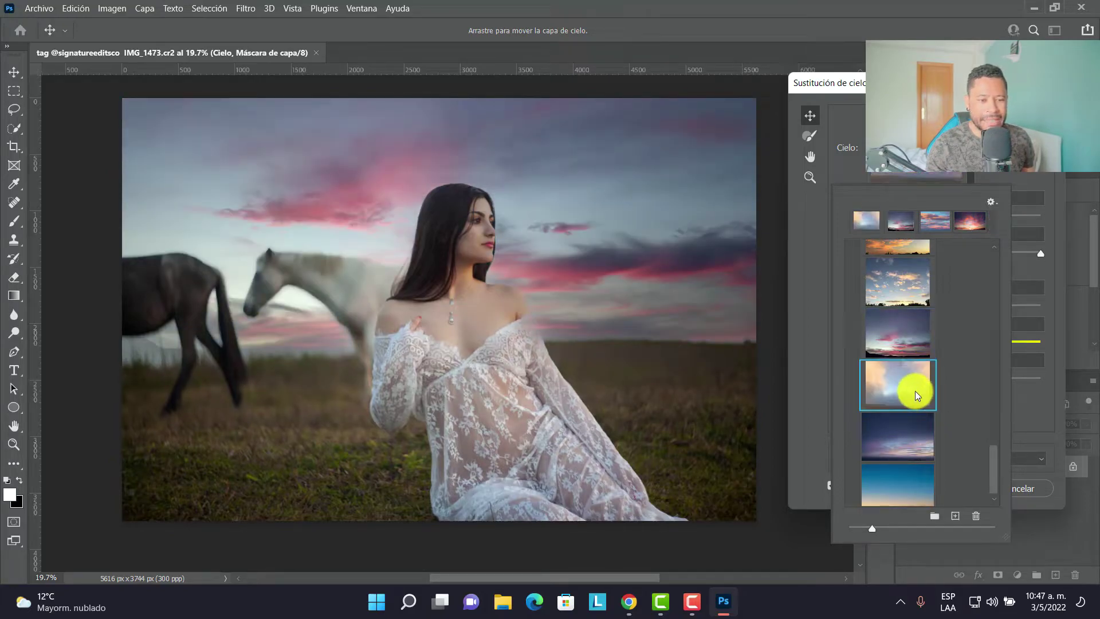
Import the downloaded blue cloudy sky photo and use it as the new sky
{"action": "left_click", "coordinate": [958, 516]}
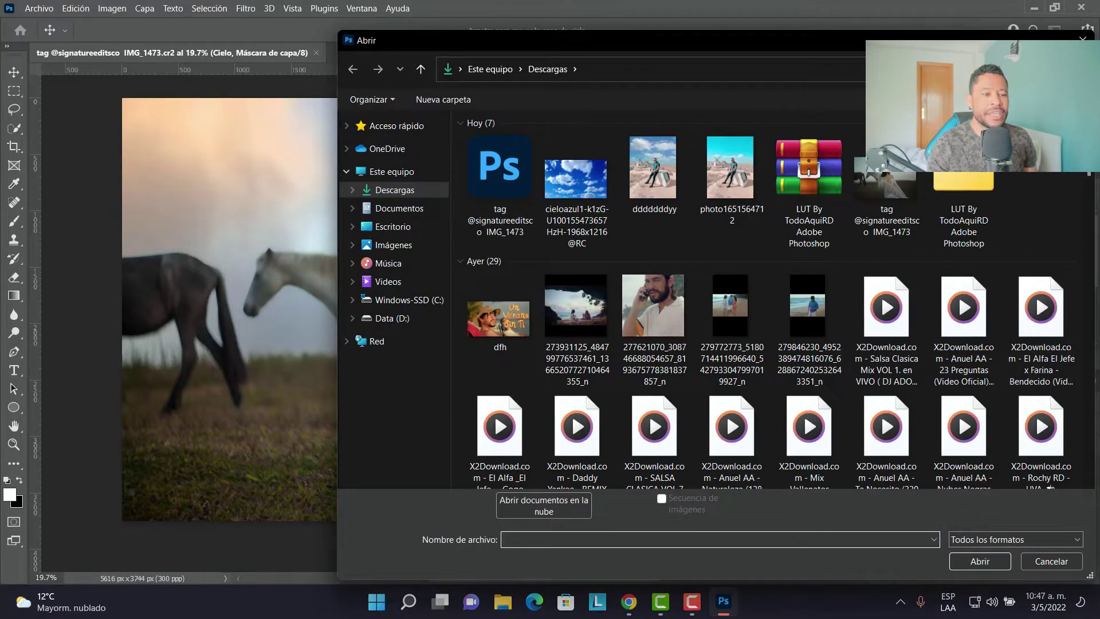
{"action": "left_click", "coordinate": [582, 183]}
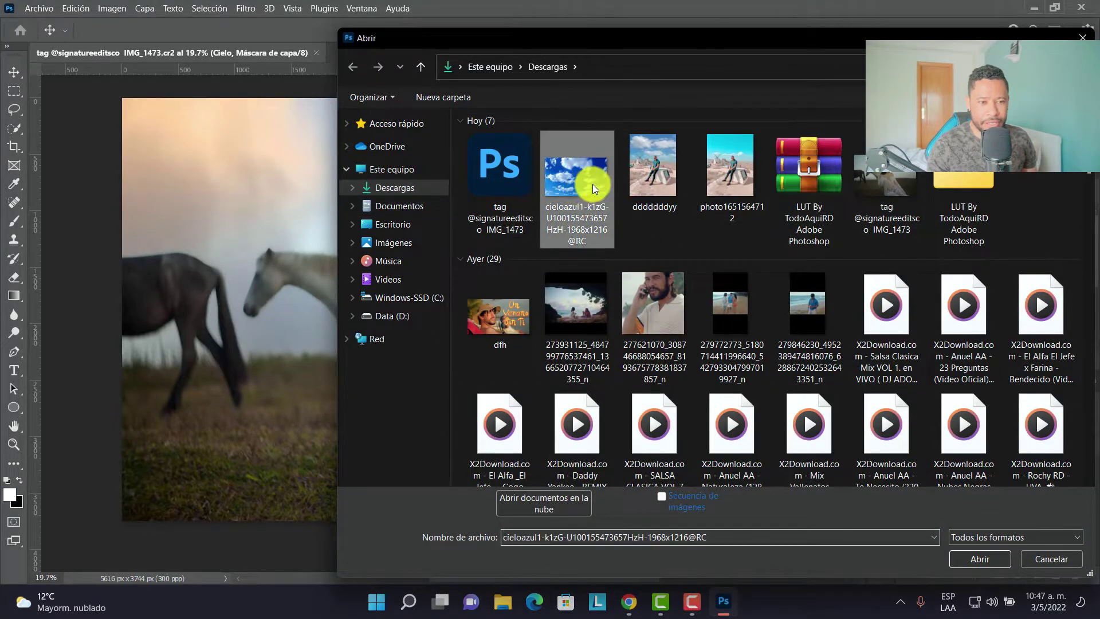
{"action": "left_click", "coordinate": [992, 559]}
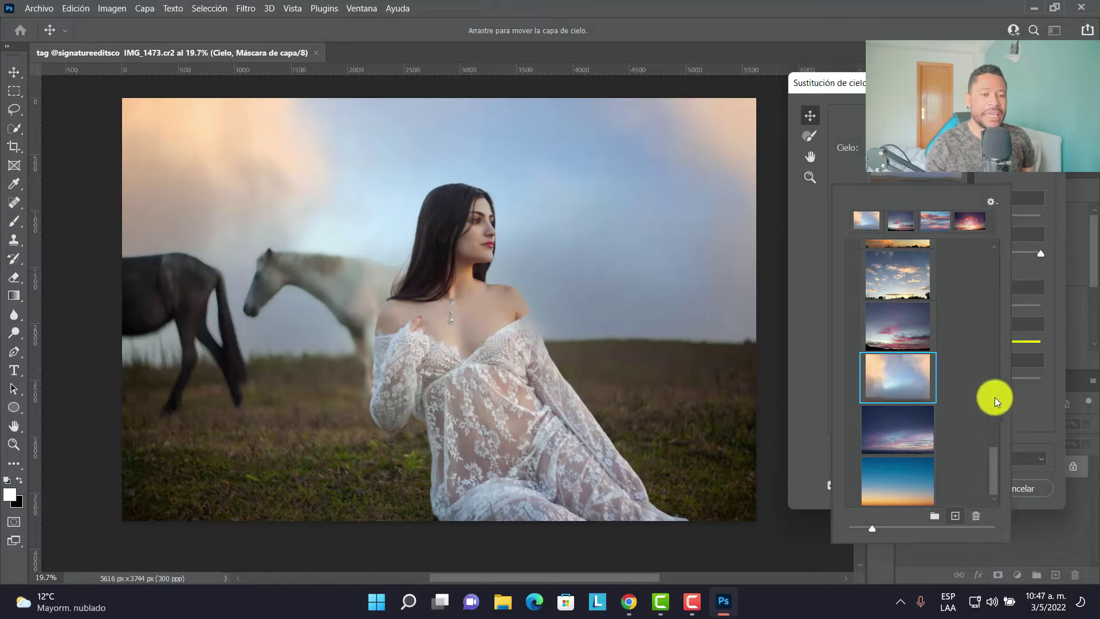
{"action": "left_click", "coordinate": [911, 431]}
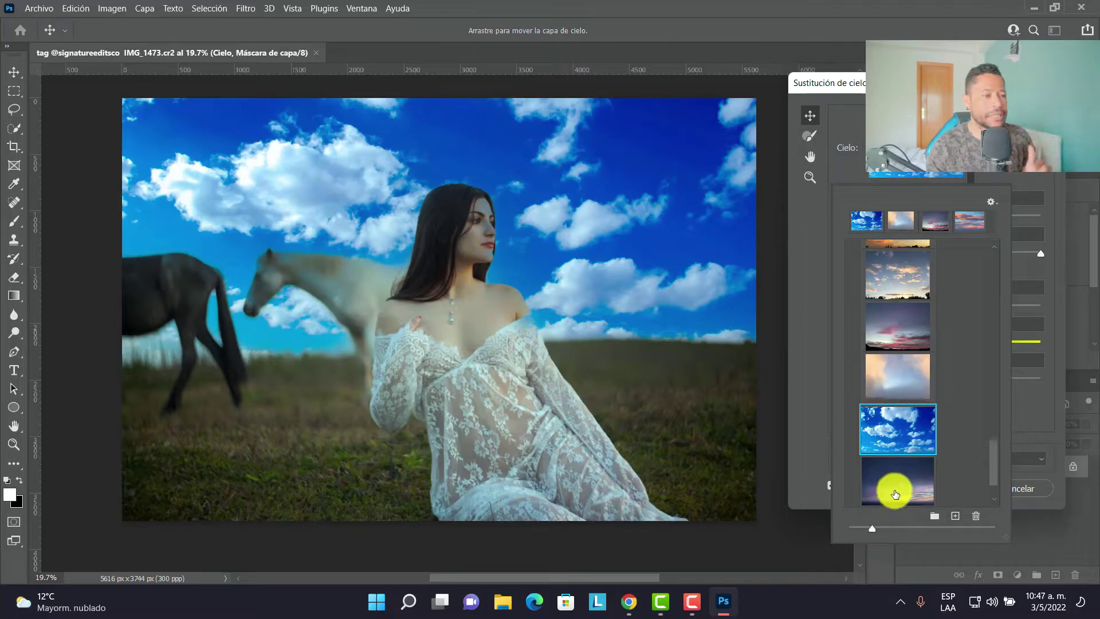
Set Transición de bordes (Fade Edge) to 37, then reopen the sky preset library
{"action": "left_click", "coordinate": [1003, 180]}
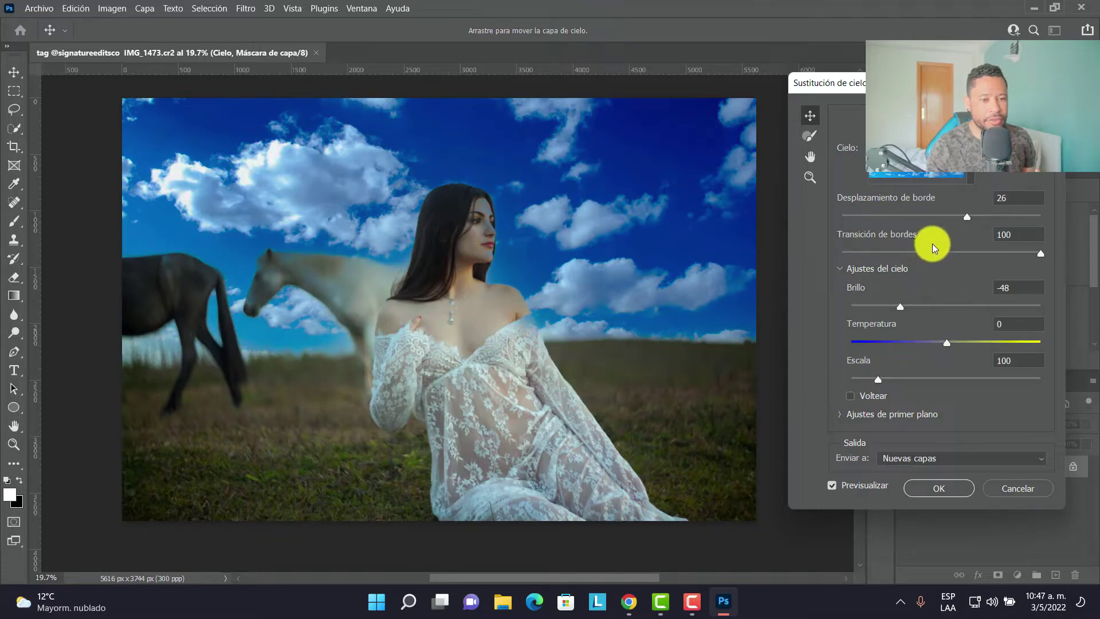
{"action": "left_click", "coordinate": [916, 253]}
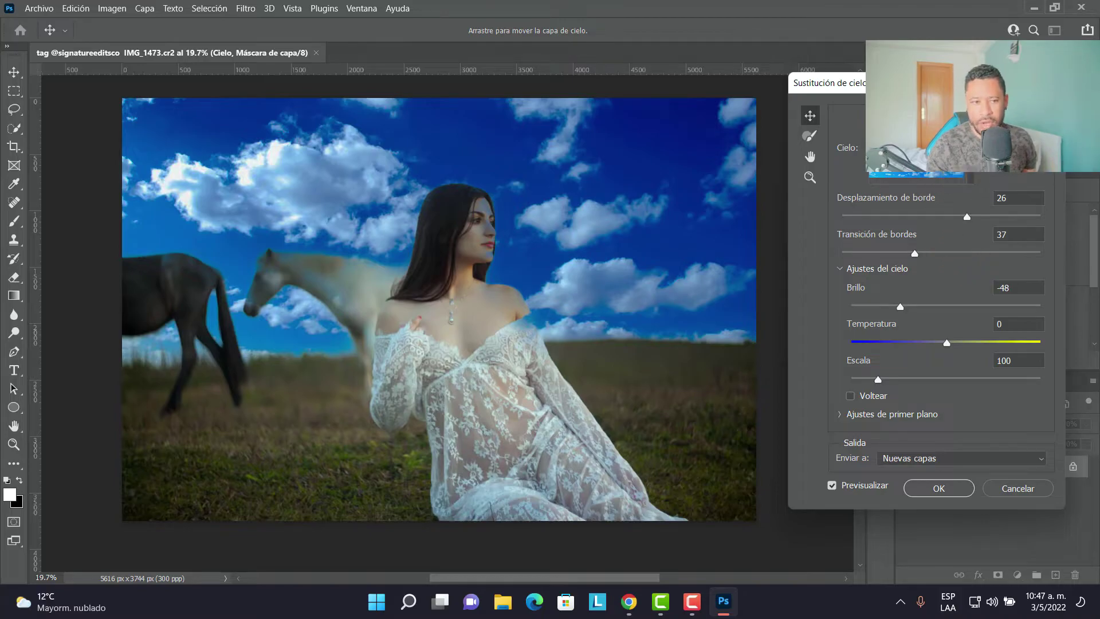
{"action": "left_click", "coordinate": [917, 175]}
{"action": "scroll", "coordinate": [909, 300], "scroll_direction": "down", "scroll_amount": 1}
Choose the softer cloudy blue sky preset and apply the Sky Replacement with OK
{"action": "scroll", "coordinate": [894, 373], "scroll_direction": "down", "scroll_amount": 1}
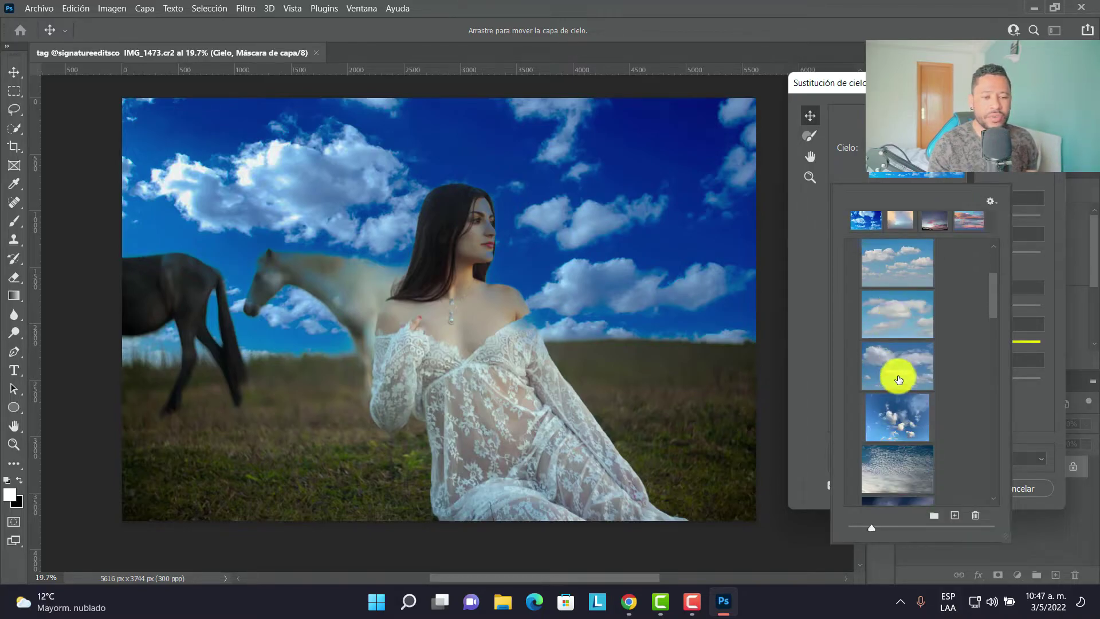
{"action": "left_click", "coordinate": [897, 371]}
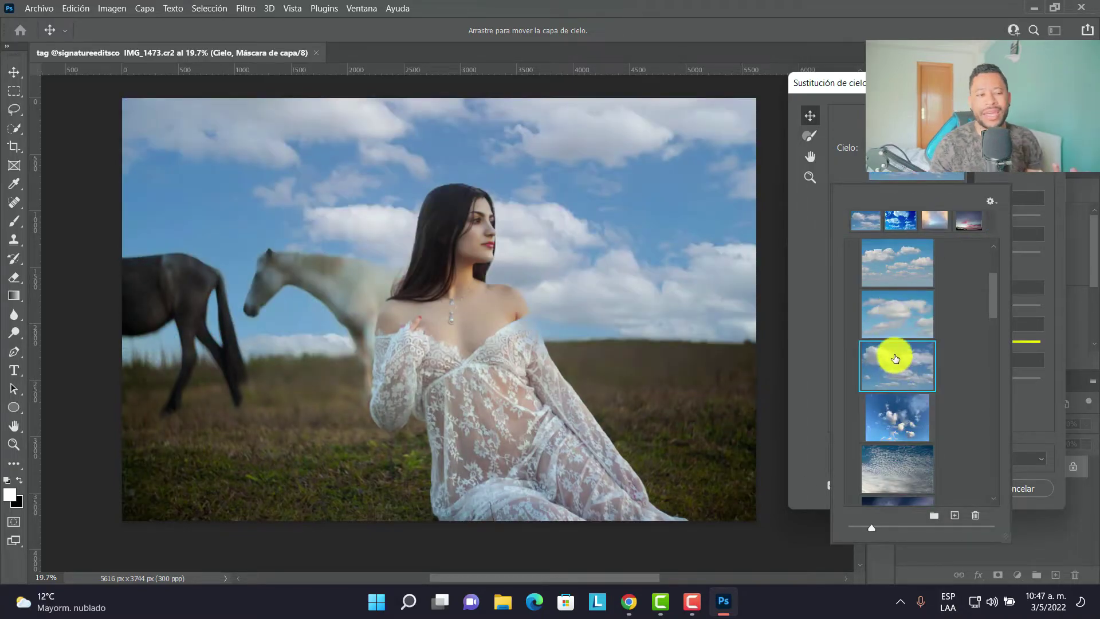
{"action": "left_click", "coordinate": [977, 195]}
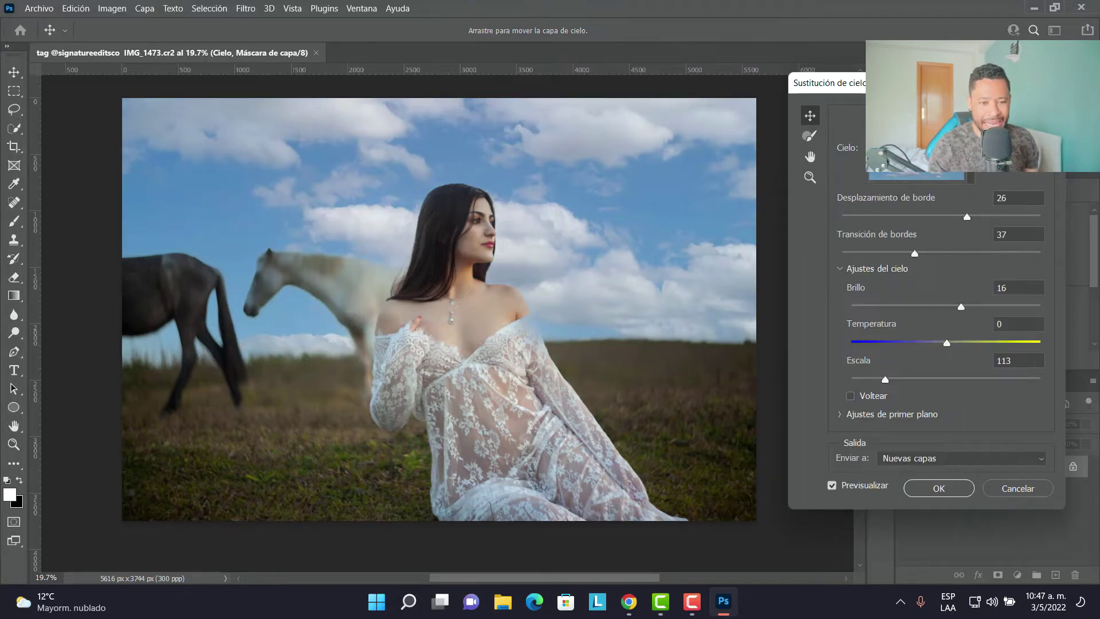
{"action": "left_click", "coordinate": [934, 490]}
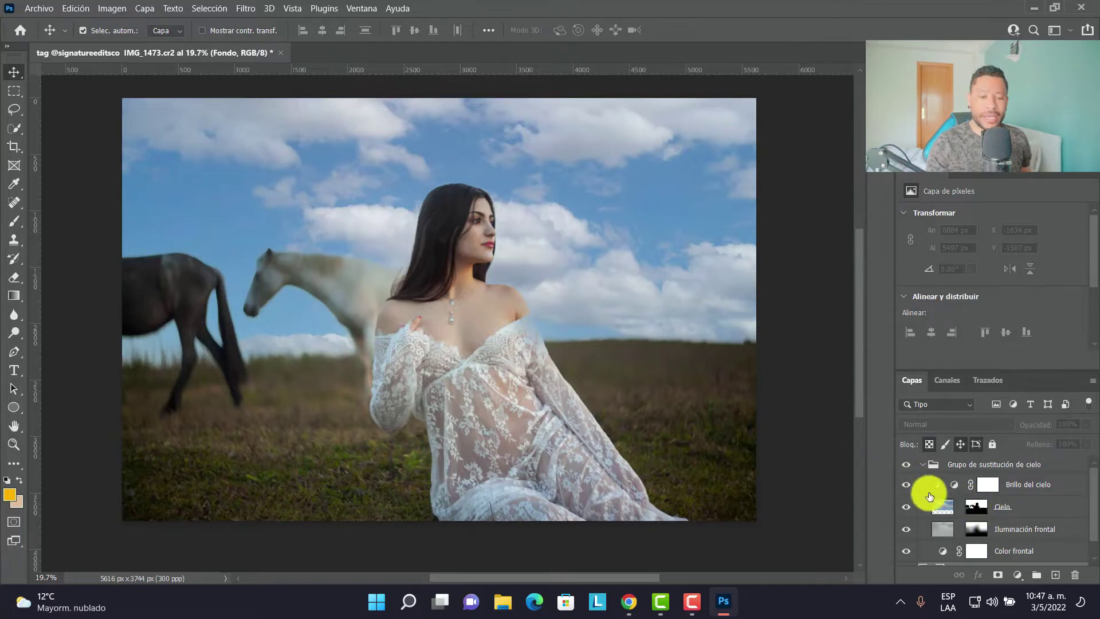
Load the Cielo sky layer as a selection, then deselect it
{"action": "left_click", "coordinate": [1038, 505]}
{"action": "key", "text": "ctrl+a"}
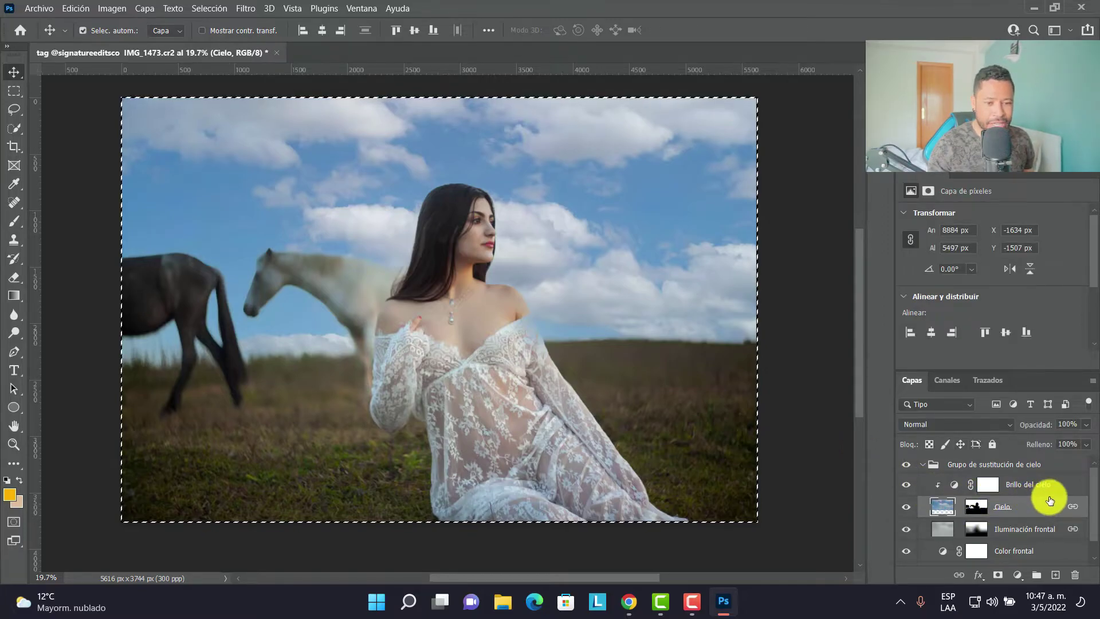
{"action": "left_click", "coordinate": [1026, 507], "text": "ctrl"}
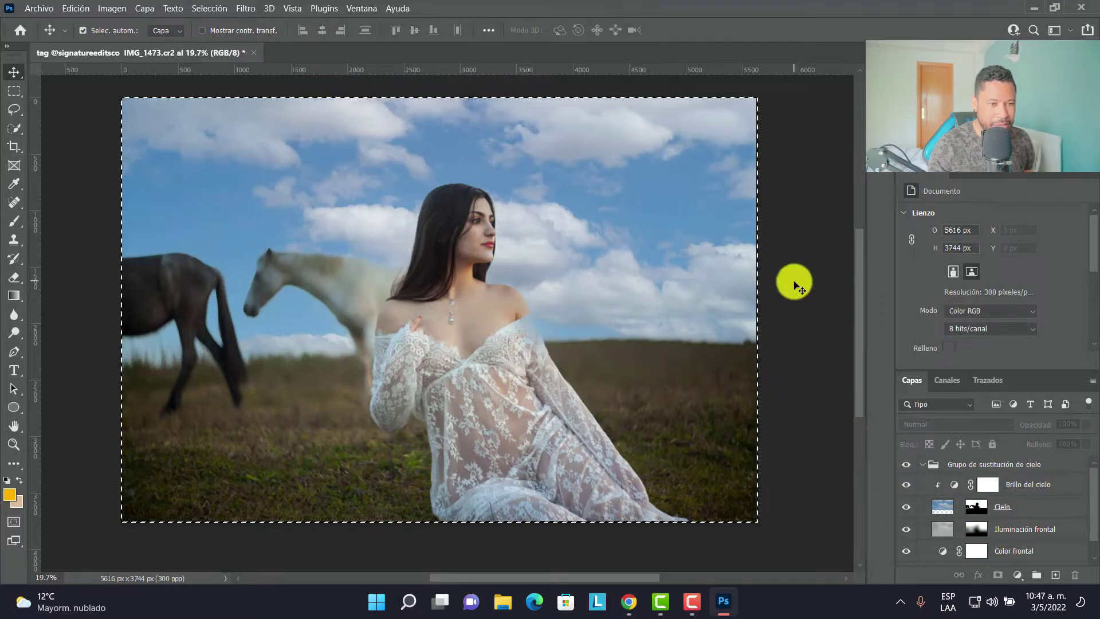
{"action": "key", "text": "ctrl+d"}
{"action": "left_click_drag", "start_coordinate": [793, 518], "coordinate": [113, 154]}
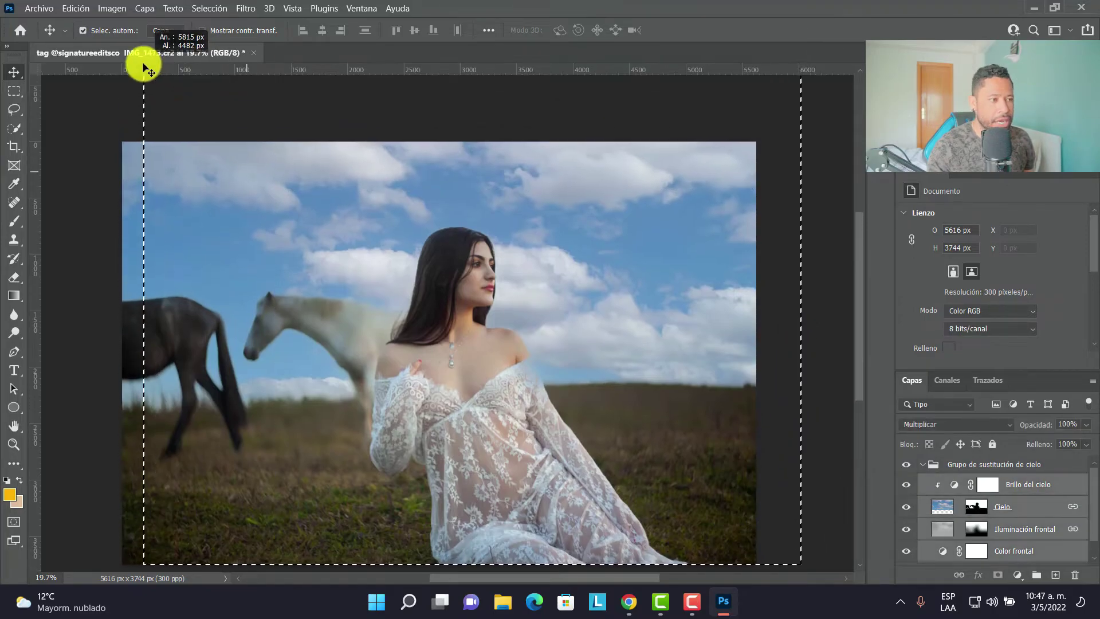
{"action": "right_click", "coordinate": [573, 382]}
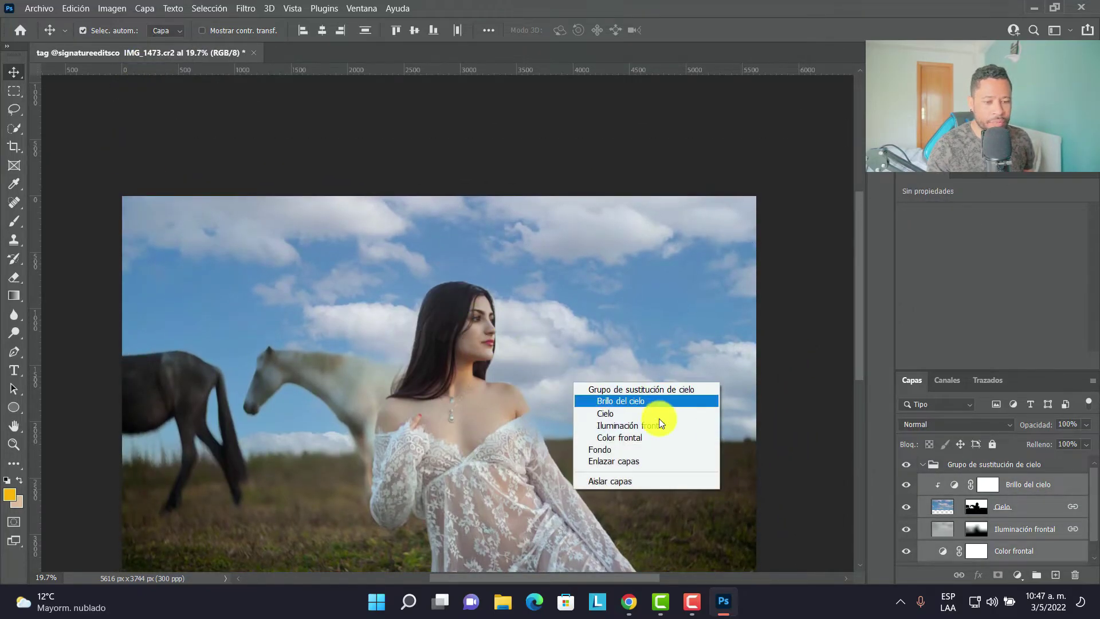
{"action": "right_click", "coordinate": [1074, 484]}
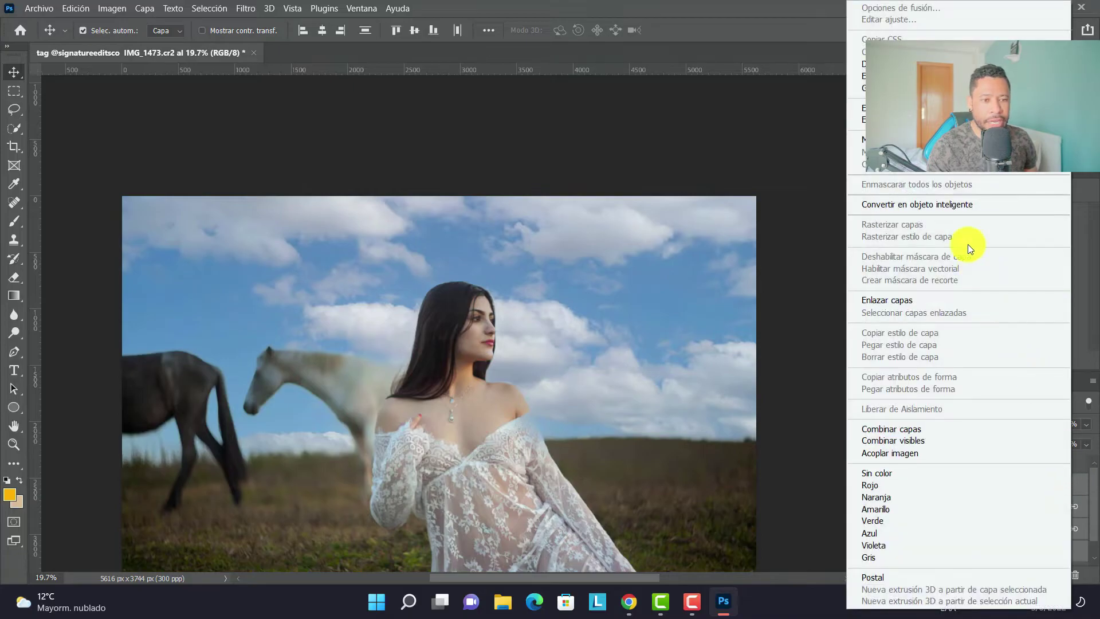
{"action": "left_click", "coordinate": [953, 205]}
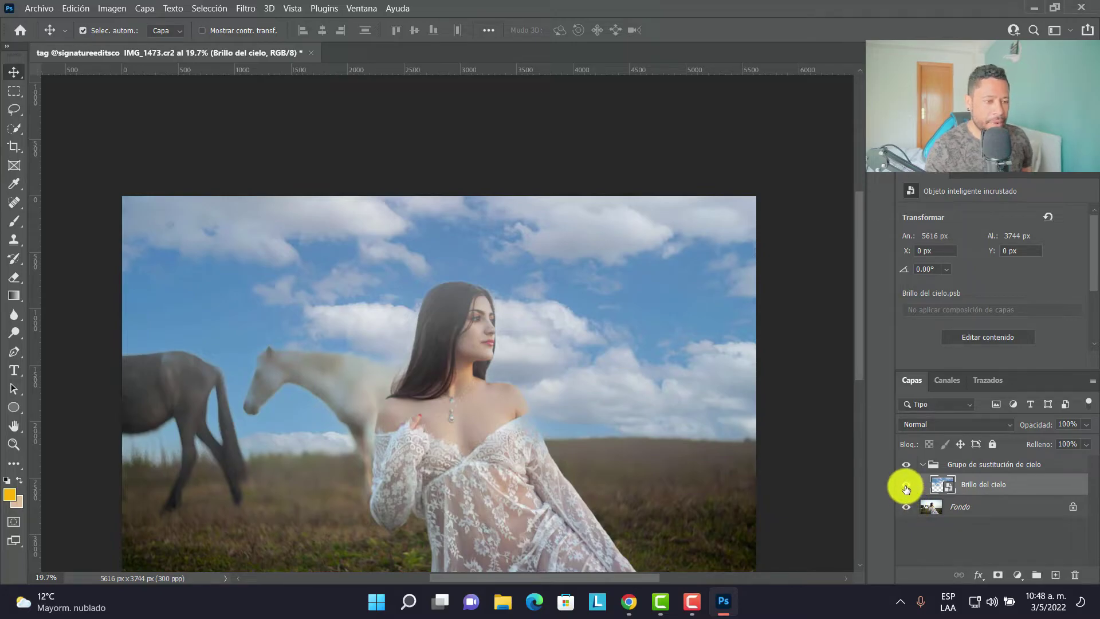
{"action": "left_click", "coordinate": [906, 487]}
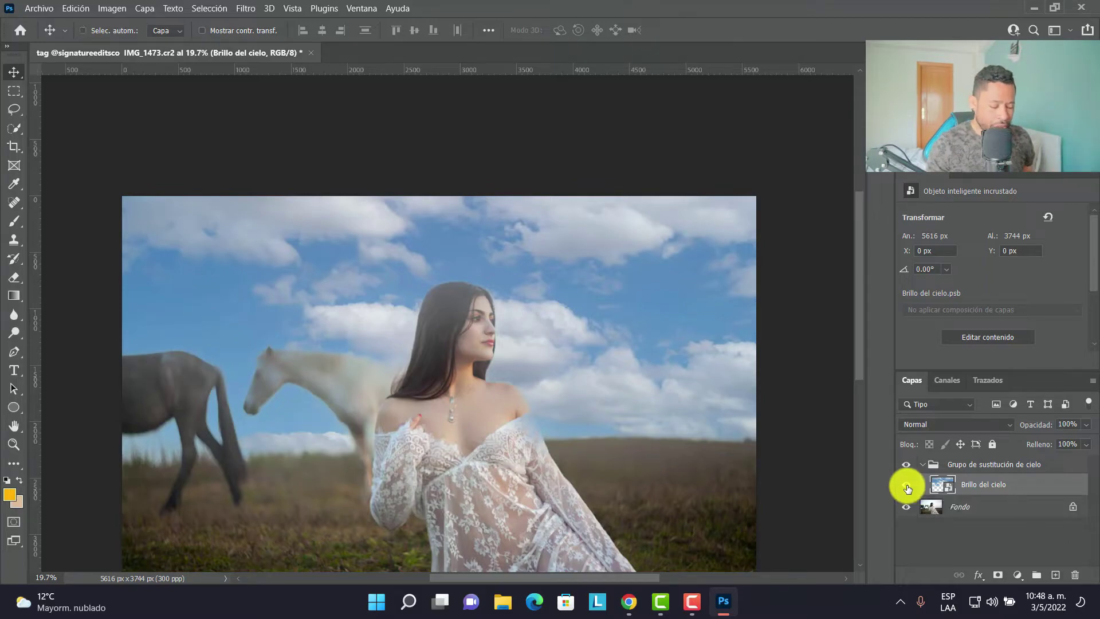
{"action": "left_click", "coordinate": [906, 488]}
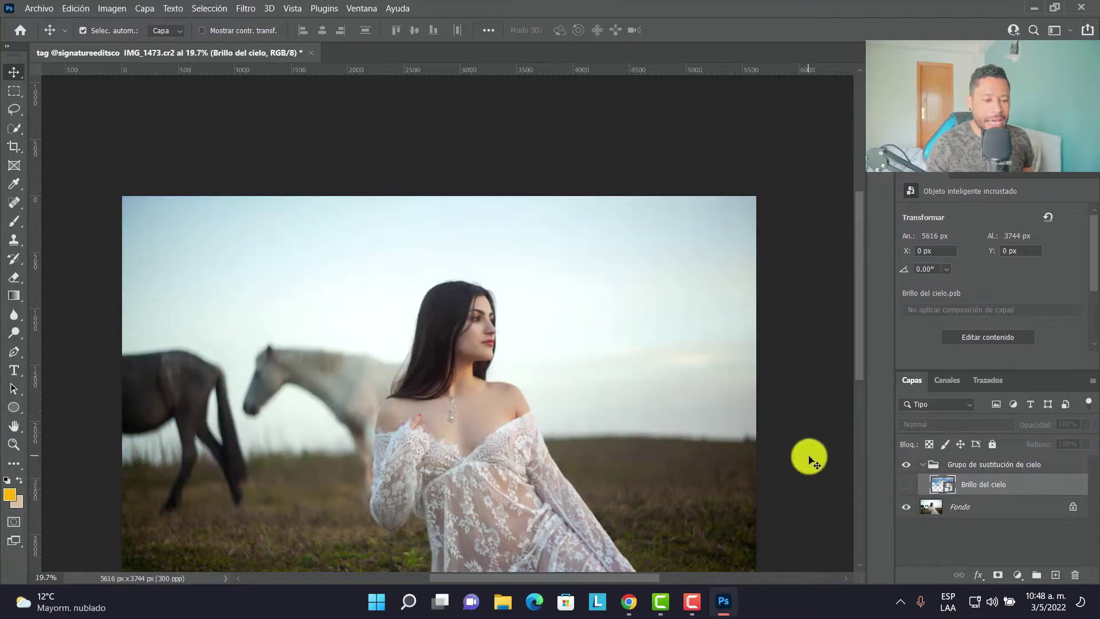
{"action": "key", "text": "ctrl+z"}
{"action": "scroll", "coordinate": [810, 458], "scroll_direction": "down", "scroll_amount": 2}
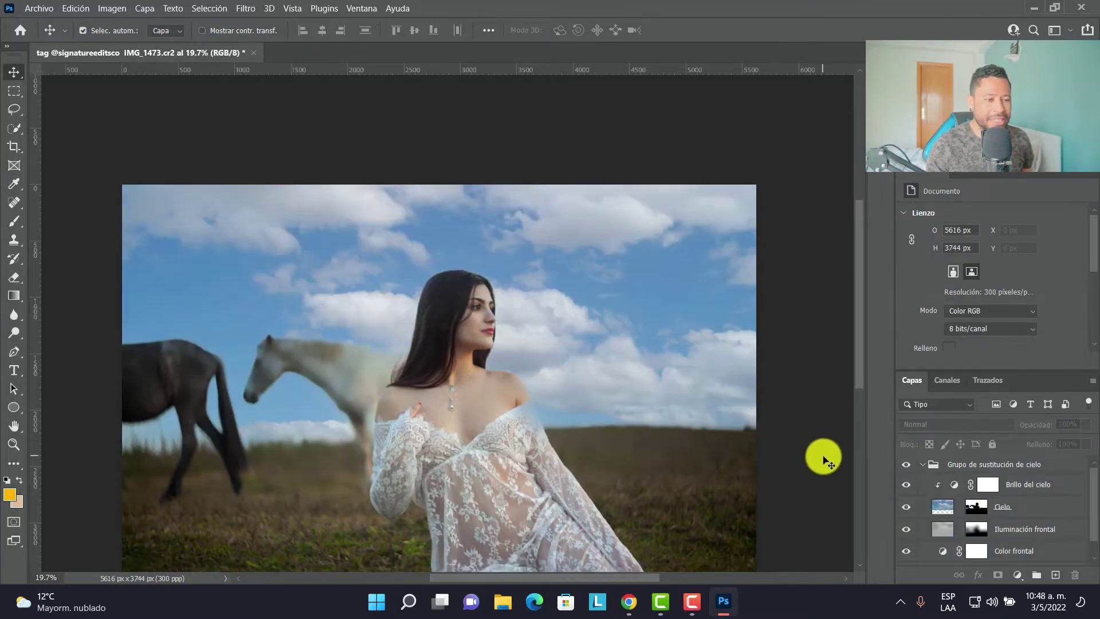
{"action": "left_click", "coordinate": [83, 31]}
Export the image via Exportar como with Calidad set to Genial
{"action": "left_click", "coordinate": [39, 8]}
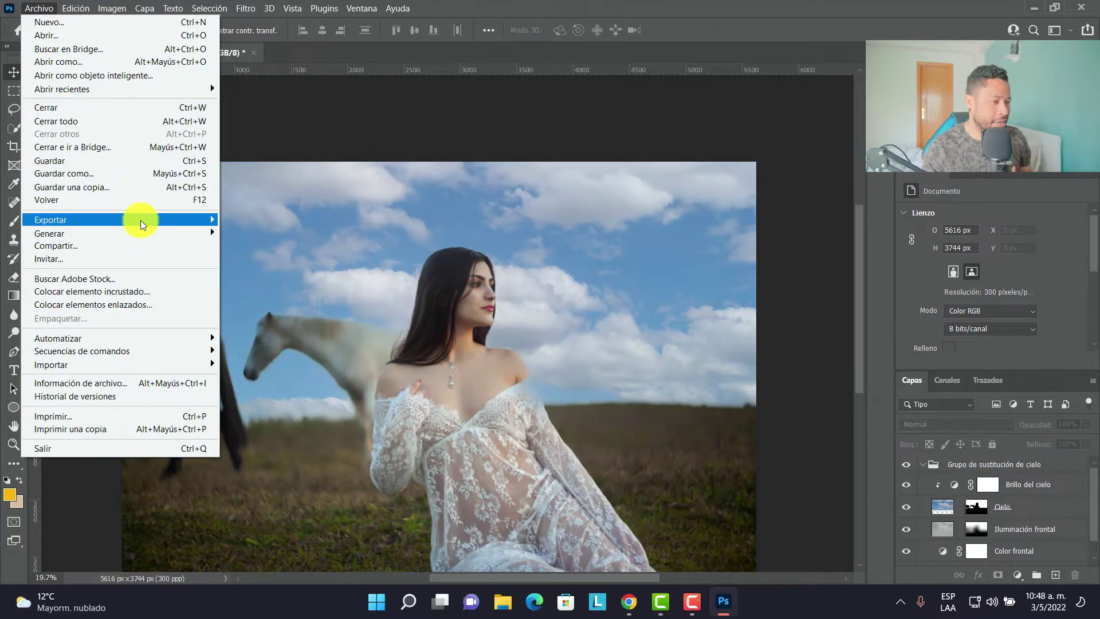
{"action": "mouse_move", "coordinate": [50, 220]}
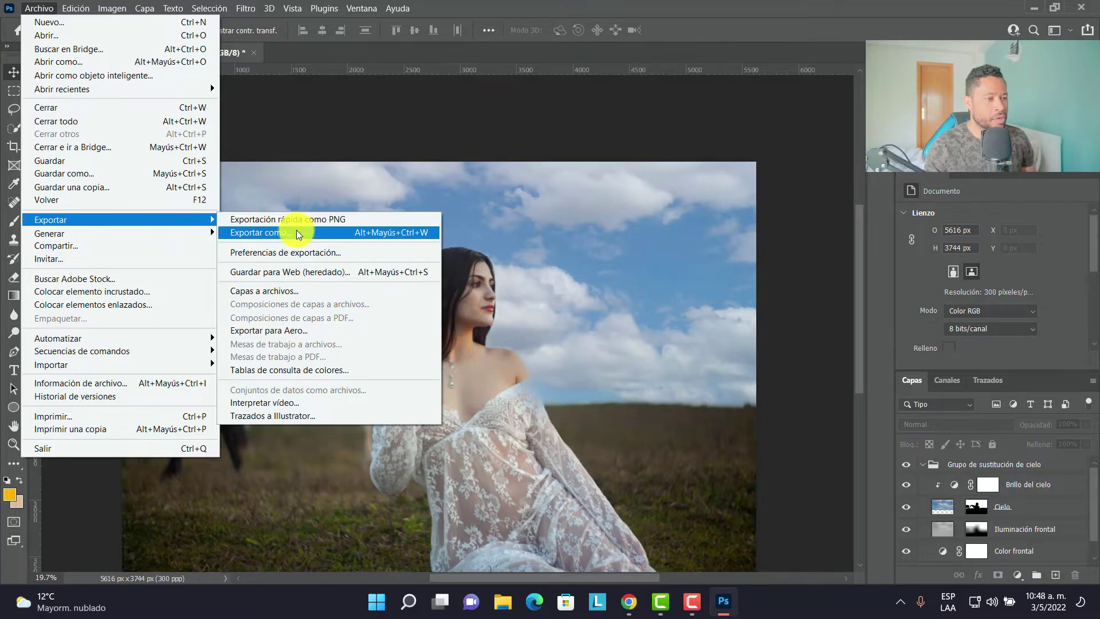
{"action": "left_click", "coordinate": [299, 234]}
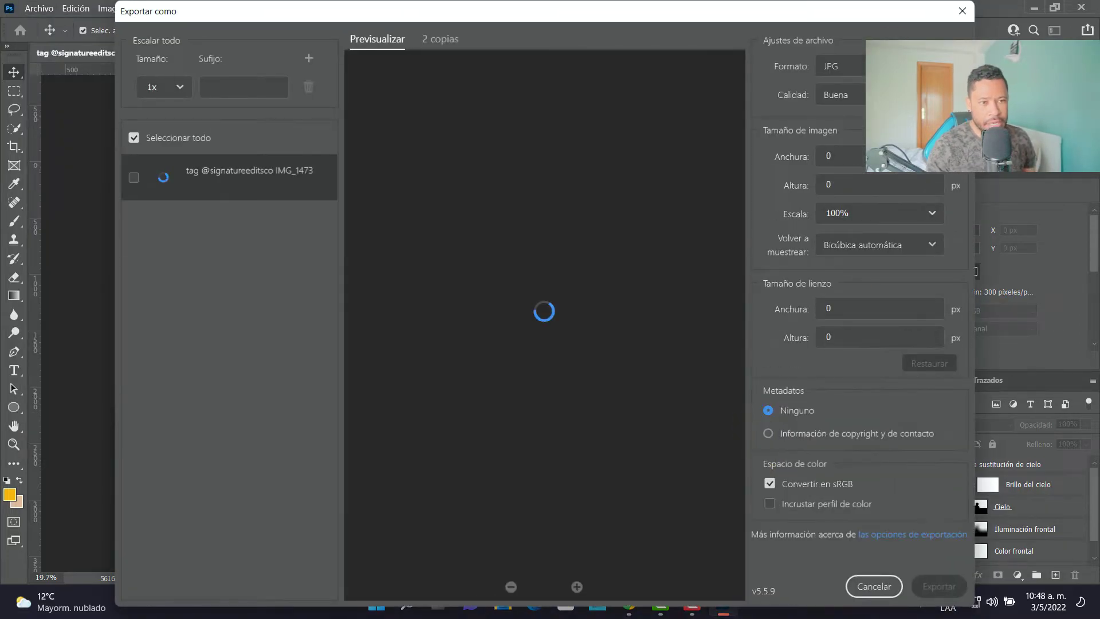
{"action": "left_click", "coordinate": [839, 95]}
{"action": "left_click", "coordinate": [872, 270]}
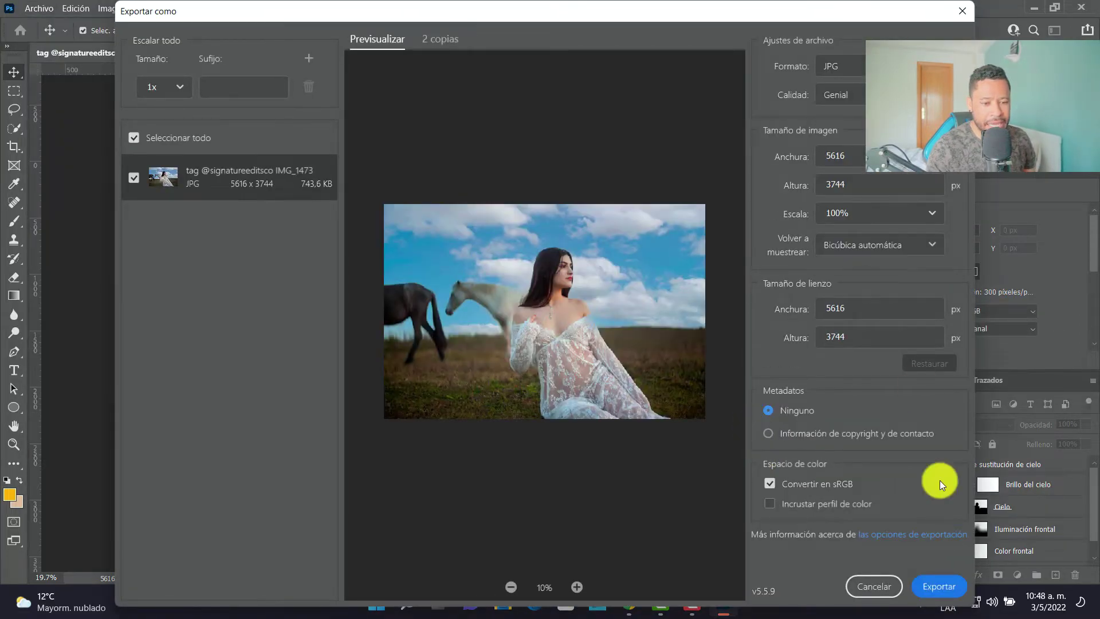
{"action": "left_click", "coordinate": [945, 588]}
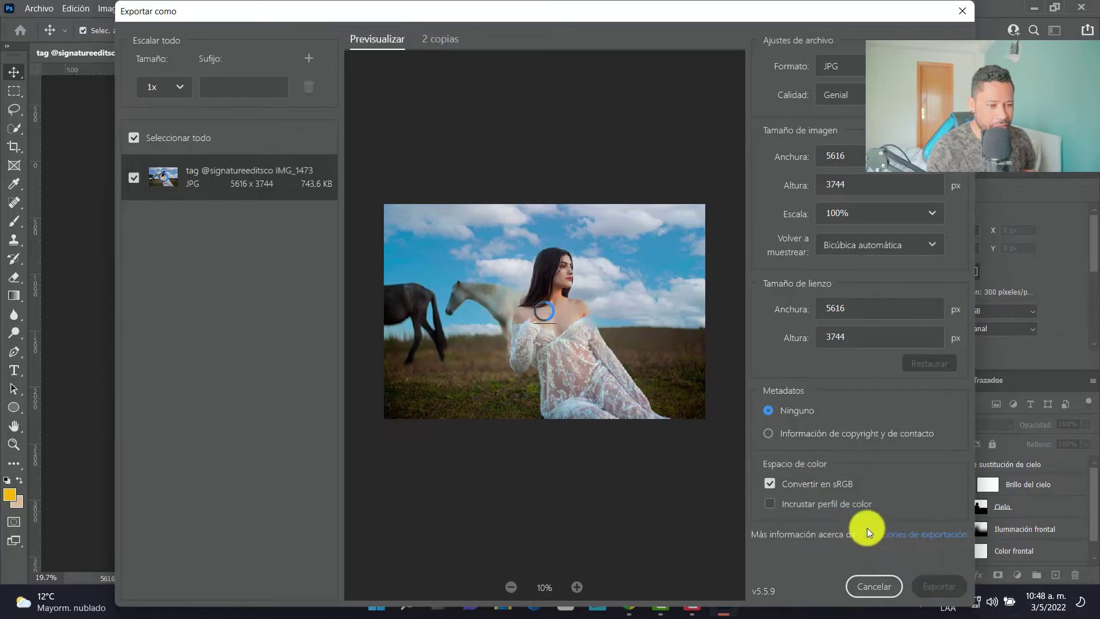
Name the exported JPG AAAAA and save it in Descargas
{"action": "left_click", "coordinate": [939, 586]}
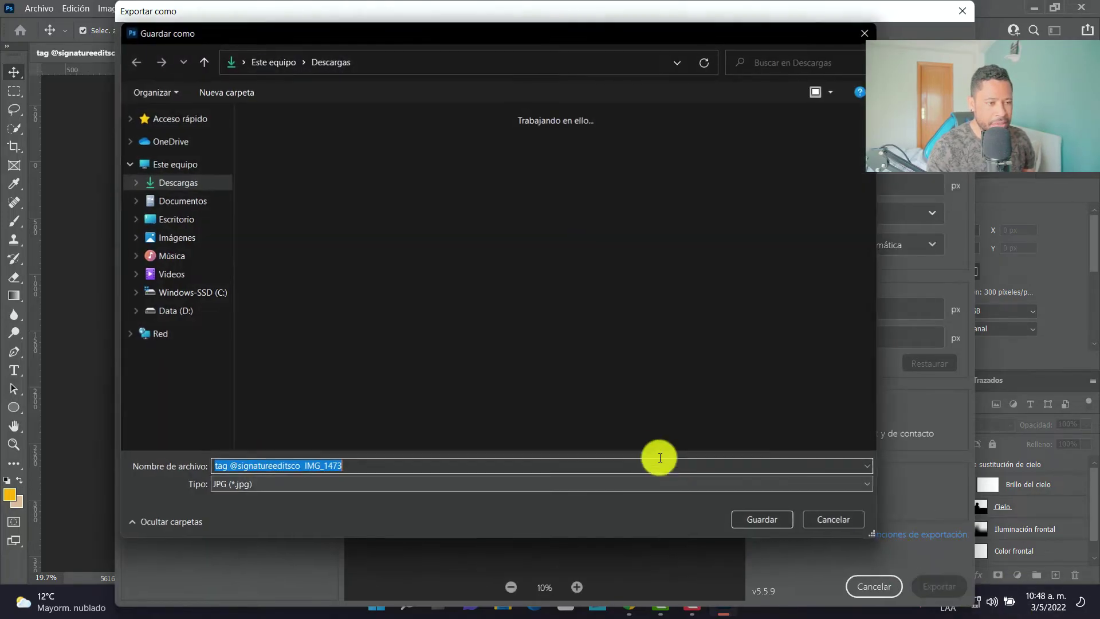
{"action": "type", "text": "AAAAA"}
{"action": "left_click", "coordinate": [762, 517]}
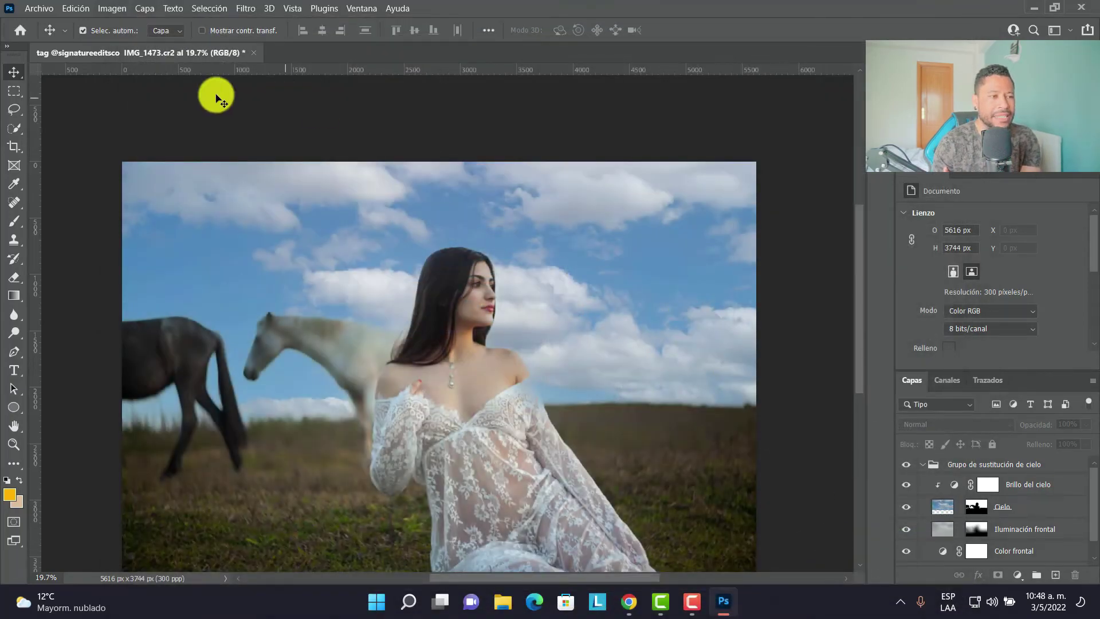
Close the raw photo without saving and open AAAAA.jpg from Descargas, leaving it unprofiled
{"action": "left_click", "coordinate": [253, 52]}
{"action": "left_click", "coordinate": [625, 236]}
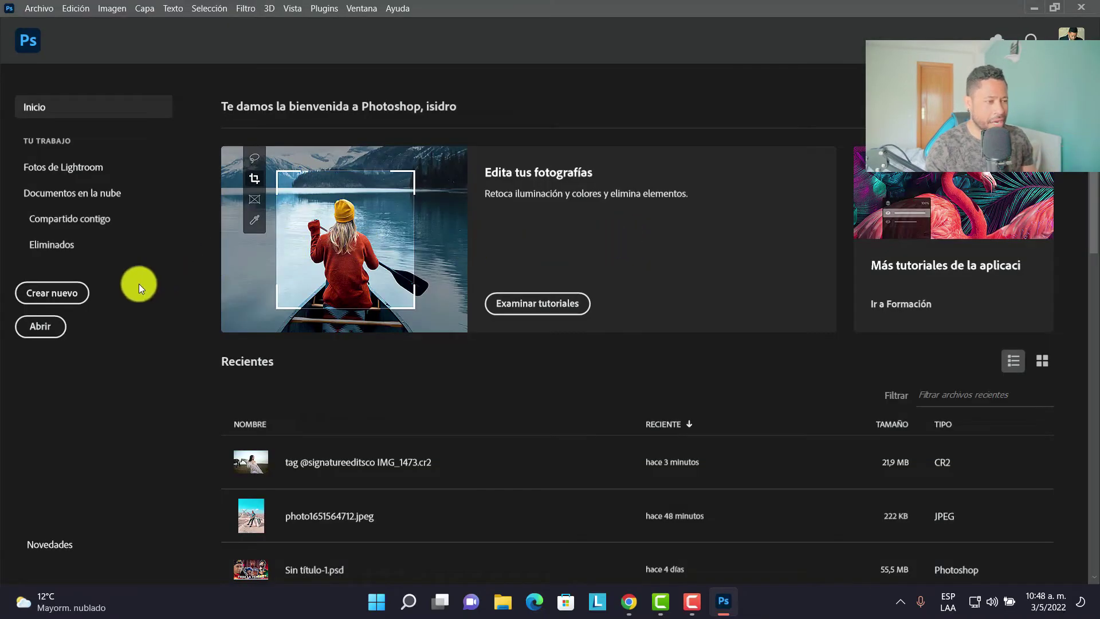
{"action": "left_click", "coordinate": [57, 322]}
{"action": "left_click", "coordinate": [142, 143]}
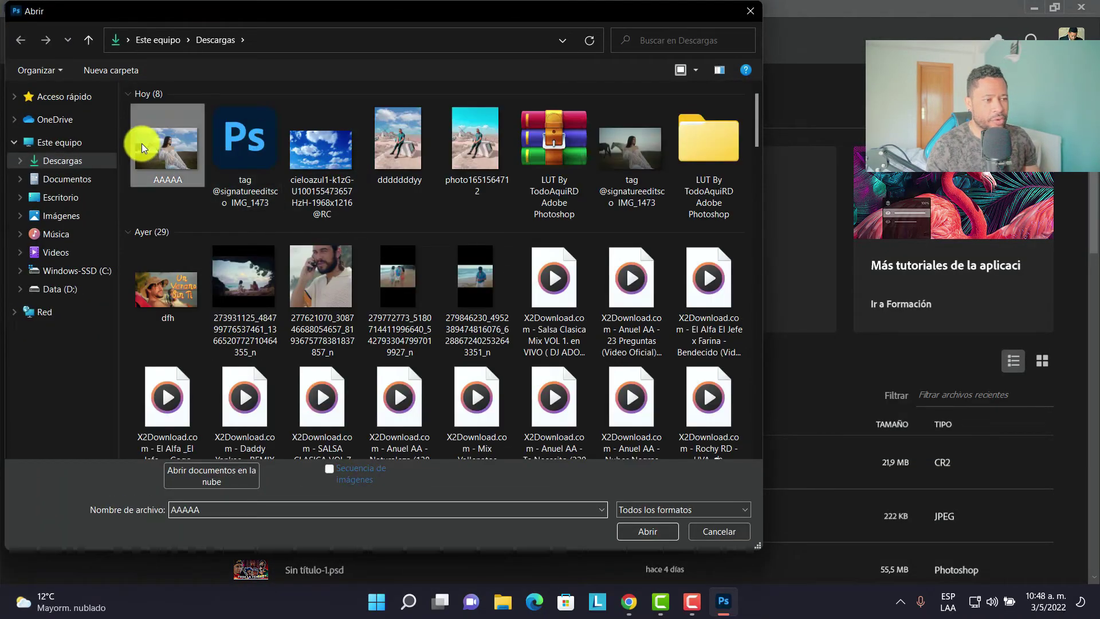
{"action": "left_click", "coordinate": [673, 532]}
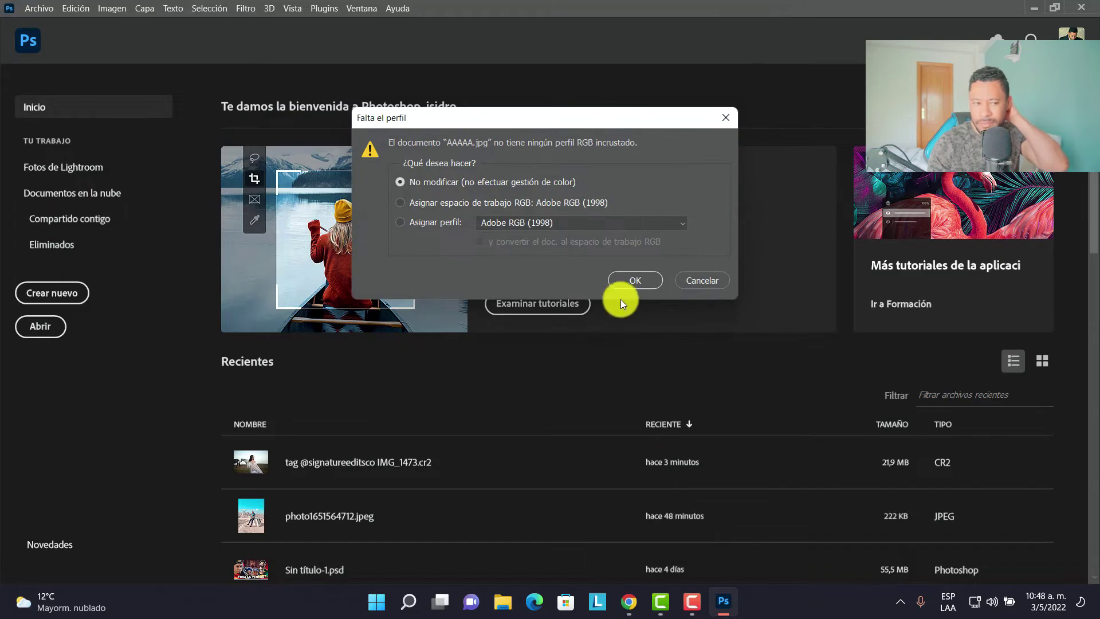
{"action": "left_click", "coordinate": [633, 278]}
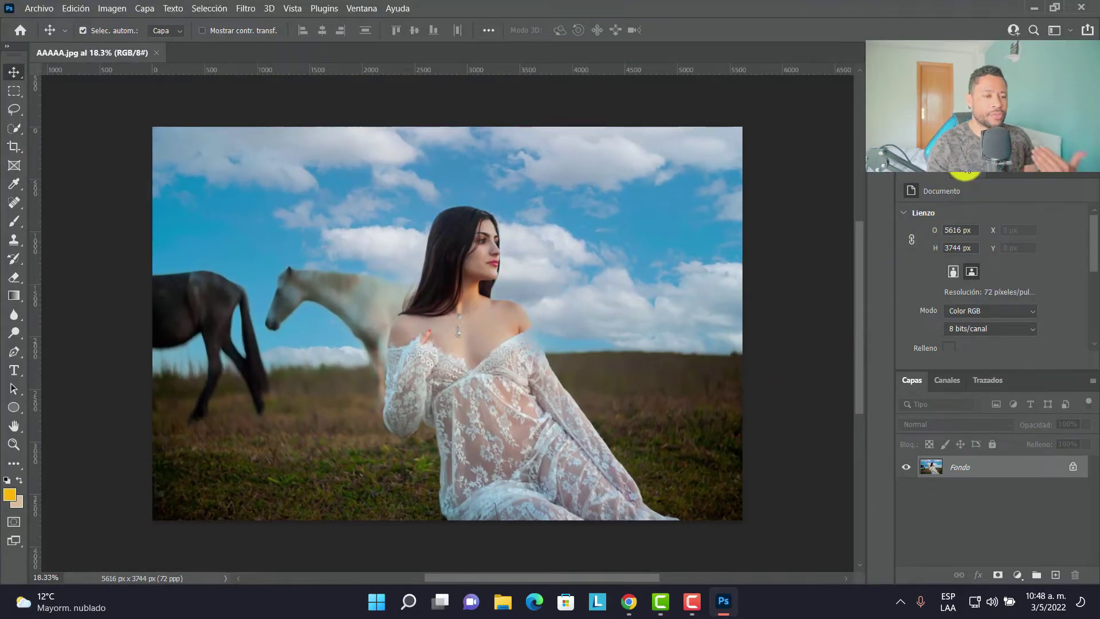
{"action": "left_click", "coordinate": [967, 172]}
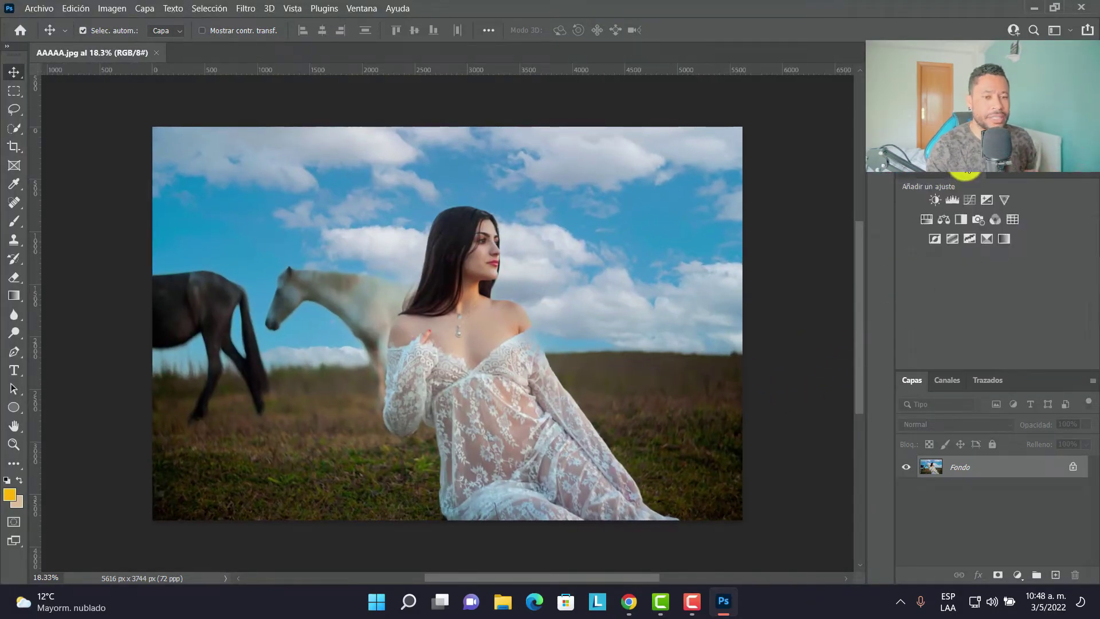
Add a Color Lookup layer and try Kodak, FujiColor 200, Ultramax 400 and Gold LUTs
{"action": "left_click", "coordinate": [1013, 218]}
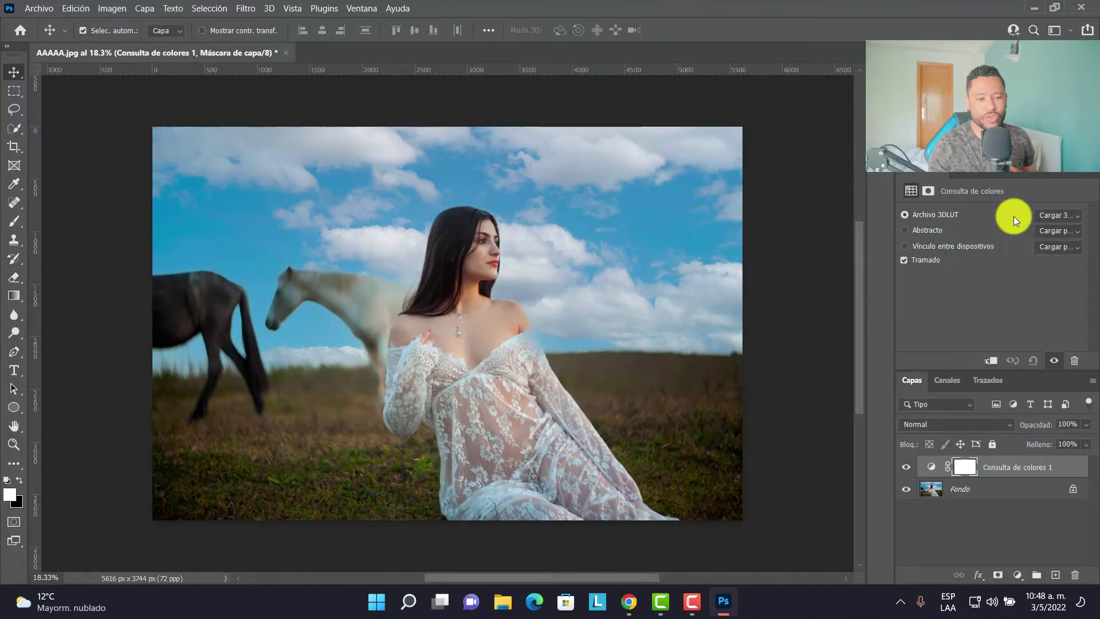
{"action": "left_click", "coordinate": [1054, 210]}
{"action": "left_click", "coordinate": [1043, 191]}
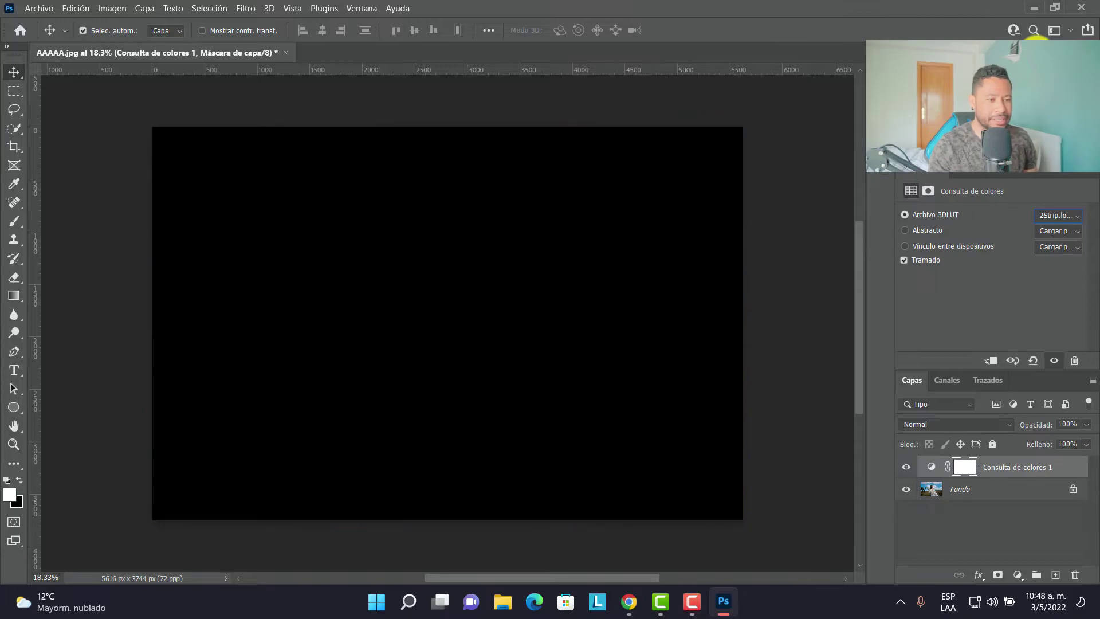
{"action": "left_click", "coordinate": [1054, 214]}
{"action": "left_click", "coordinate": [1013, 257]}
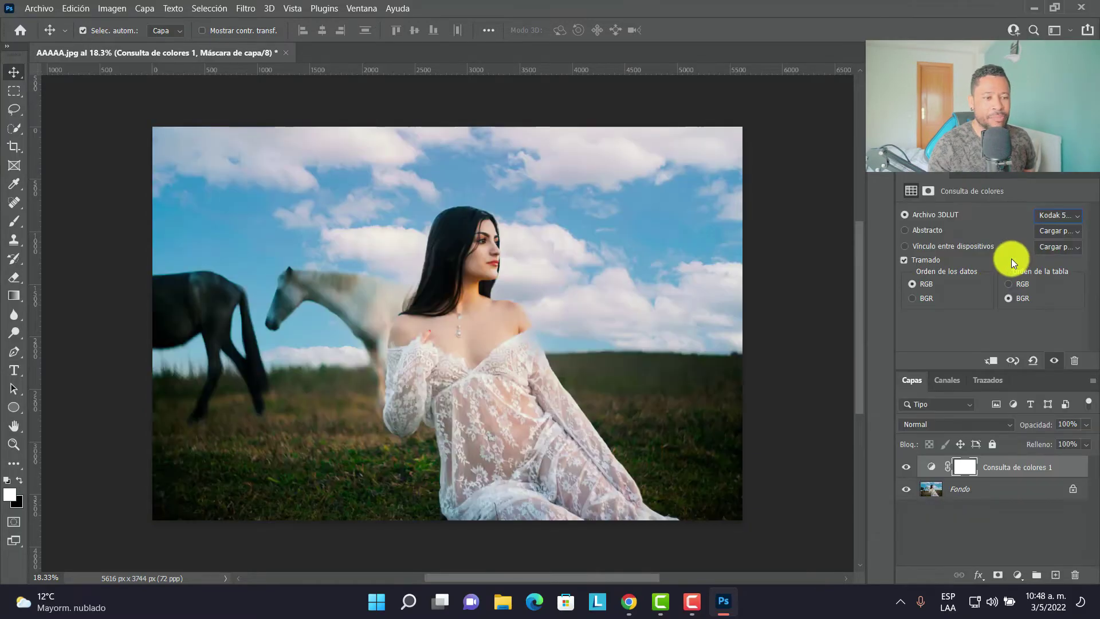
{"action": "left_click", "coordinate": [1073, 216]}
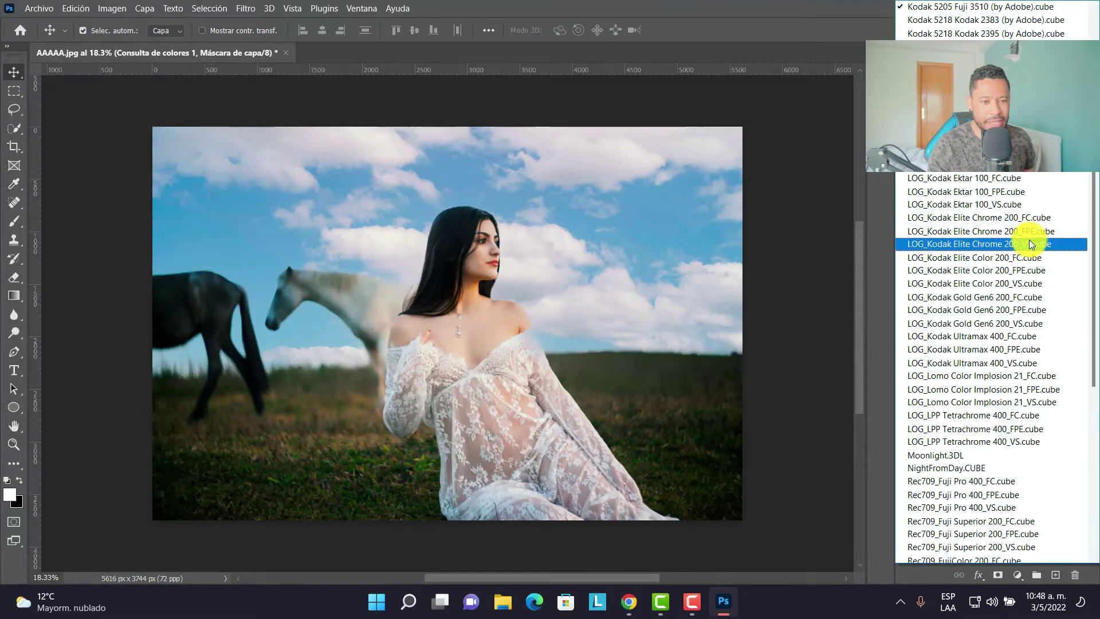
{"action": "left_click", "coordinate": [1031, 240]}
{"action": "left_click", "coordinate": [1060, 215]}
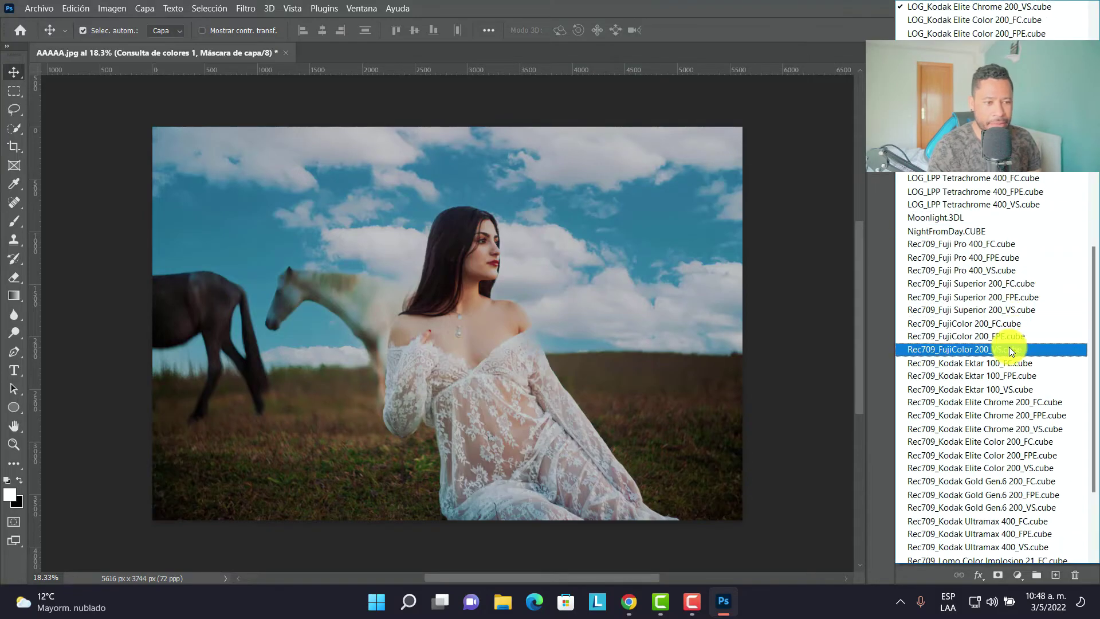
{"action": "left_click", "coordinate": [1008, 352]}
{"action": "left_click", "coordinate": [1074, 217]}
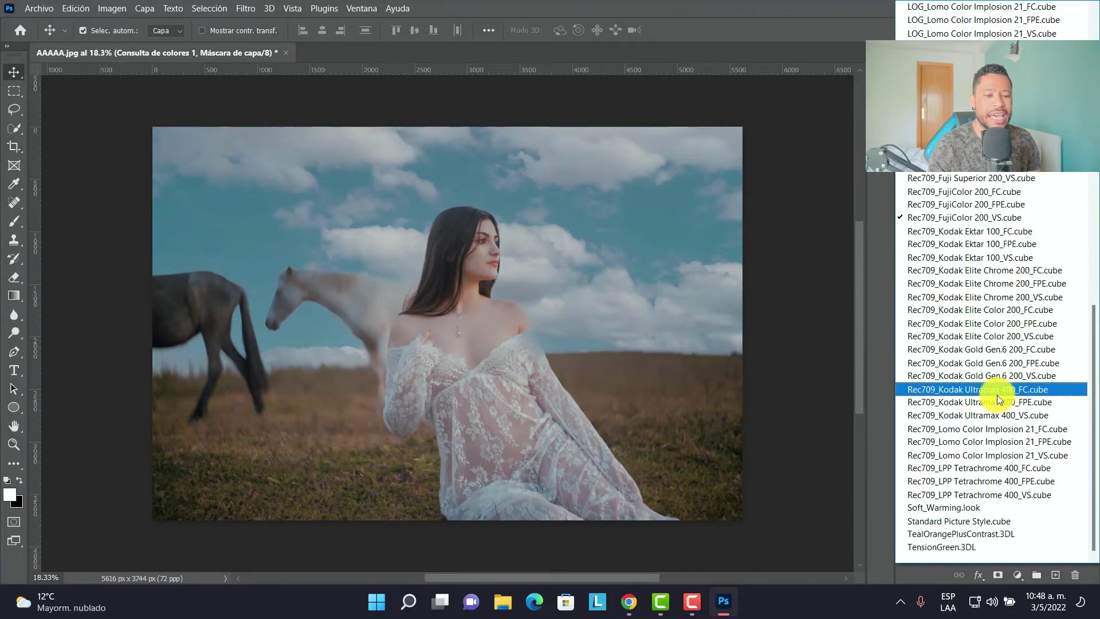
{"action": "left_click", "coordinate": [997, 394]}
{"action": "left_click", "coordinate": [1072, 215]}
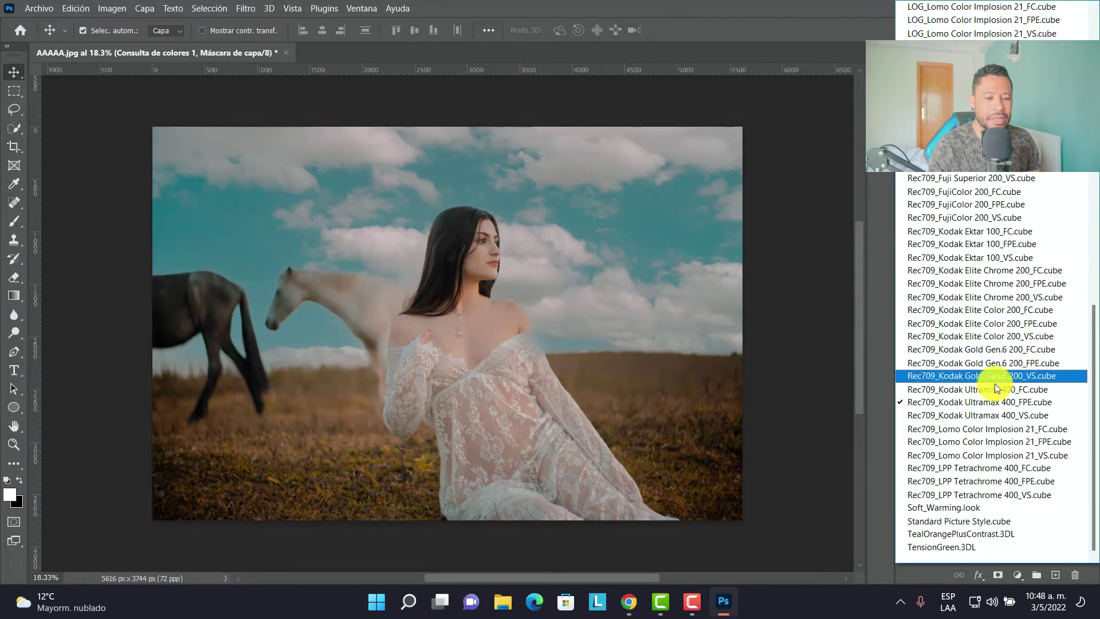
{"action": "left_click", "coordinate": [986, 462]}
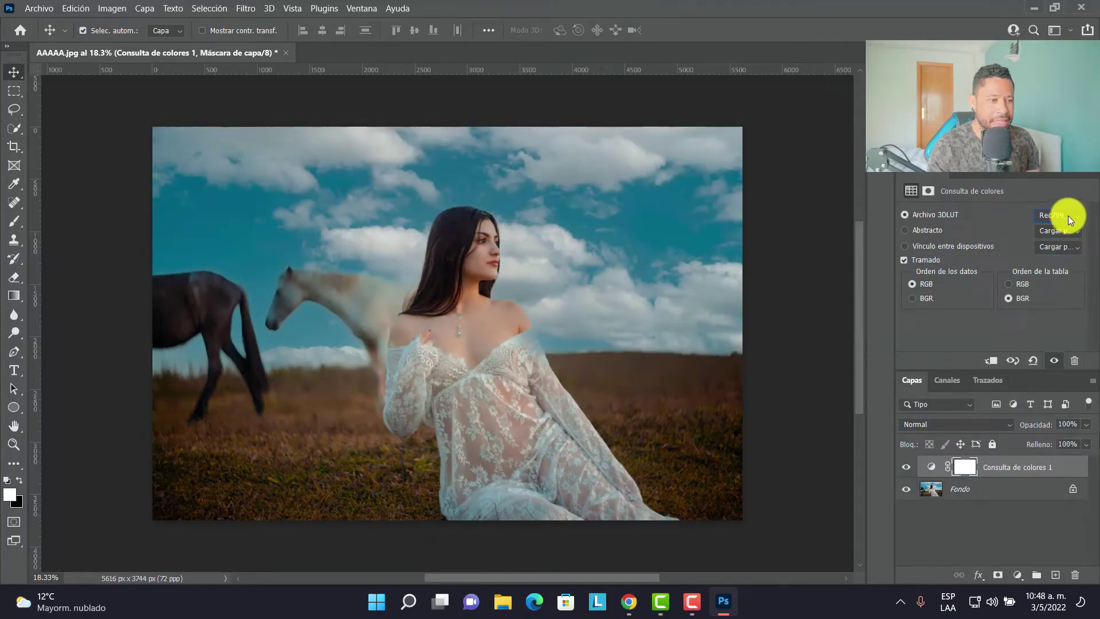
Try Standard Picture Style and Rec709 Elite Chrome LUTs, settling on Rec709 Kodak Ektar 100
{"action": "left_click", "coordinate": [1068, 217]}
{"action": "scroll", "coordinate": [1068, 215], "scroll_direction": "down", "scroll_amount": 5}
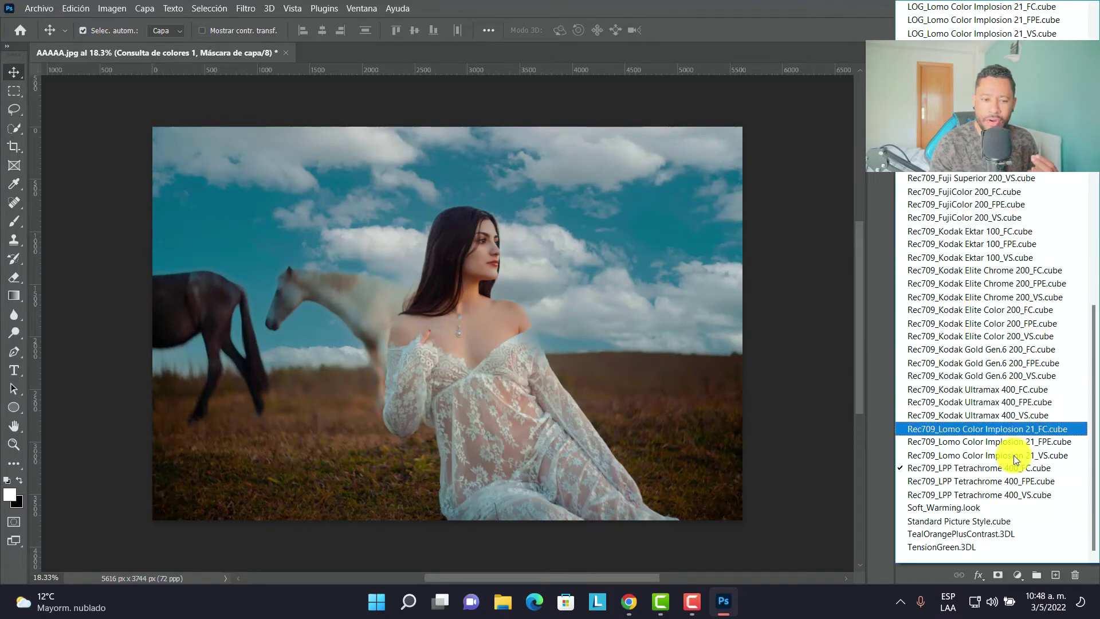
{"action": "left_click", "coordinate": [992, 517]}
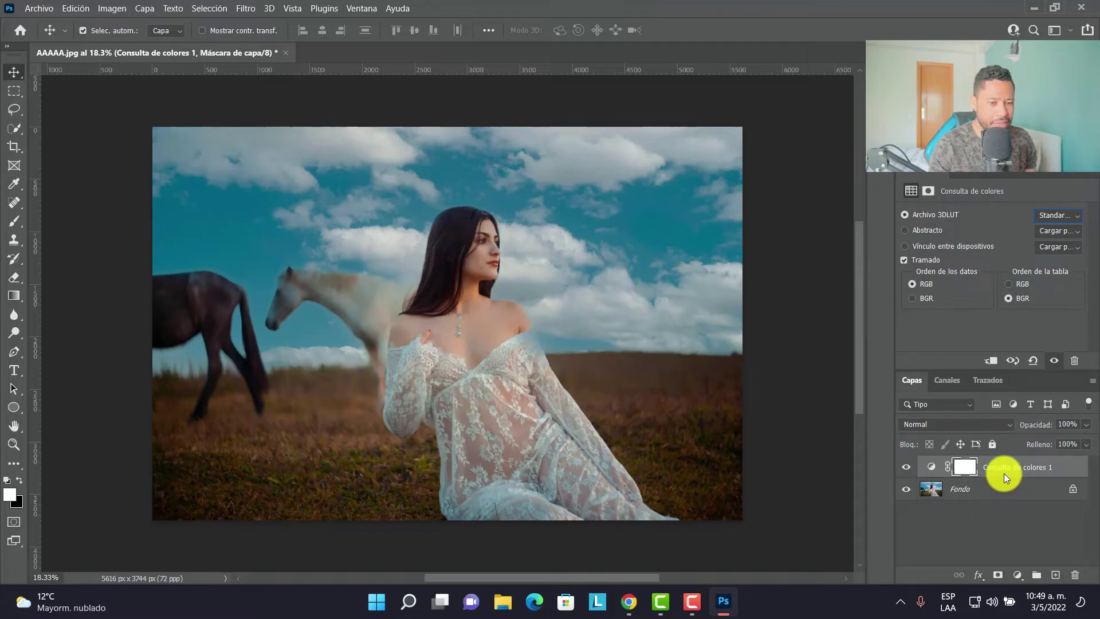
{"action": "left_click", "coordinate": [1073, 215]}
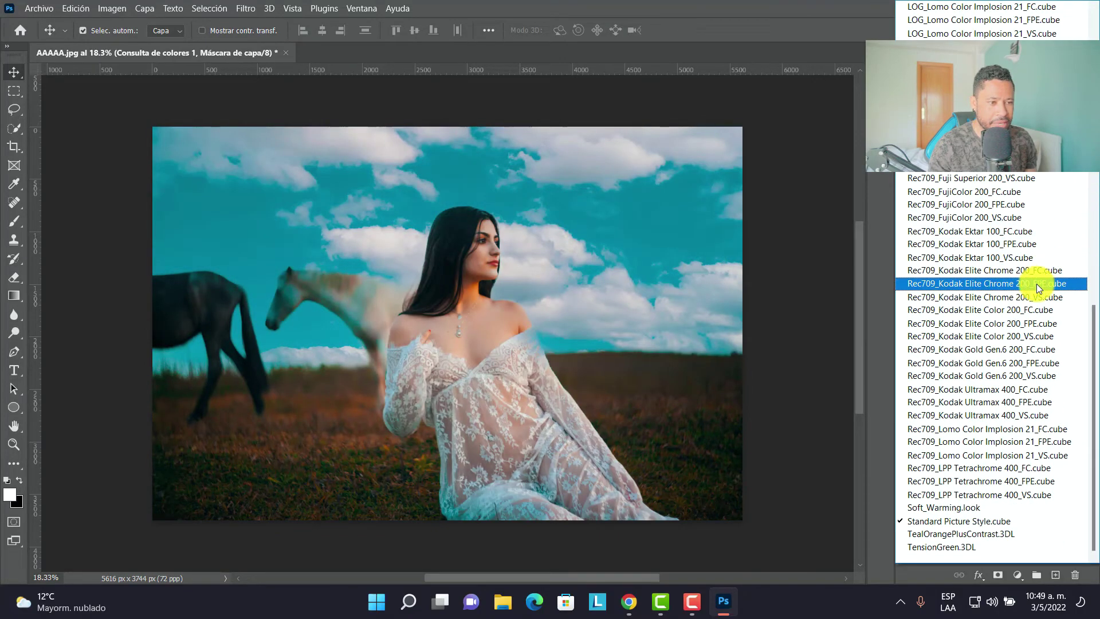
{"action": "left_click", "coordinate": [989, 449]}
{"action": "left_click", "coordinate": [1066, 222]}
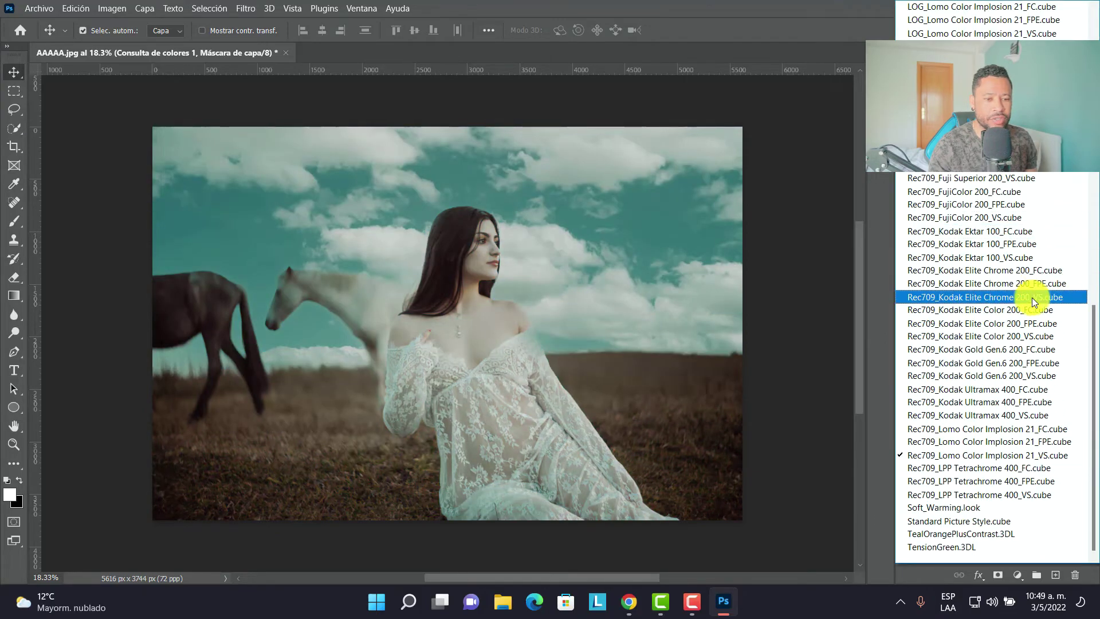
{"action": "left_click", "coordinate": [1033, 297]}
{"action": "left_click", "coordinate": [1064, 223]}
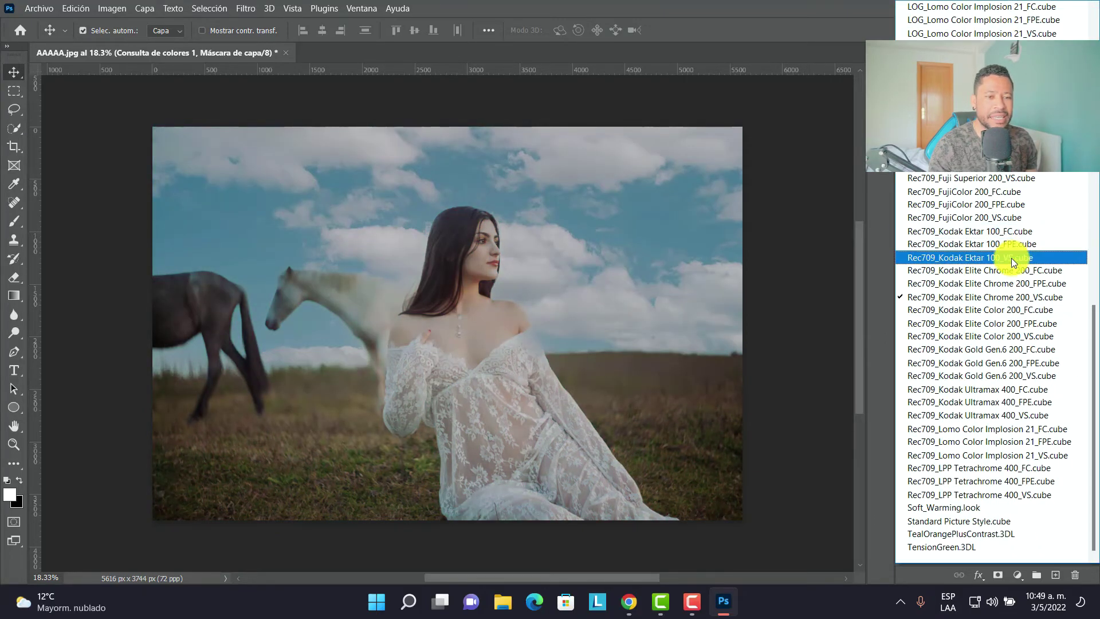
{"action": "left_click", "coordinate": [1007, 193]}
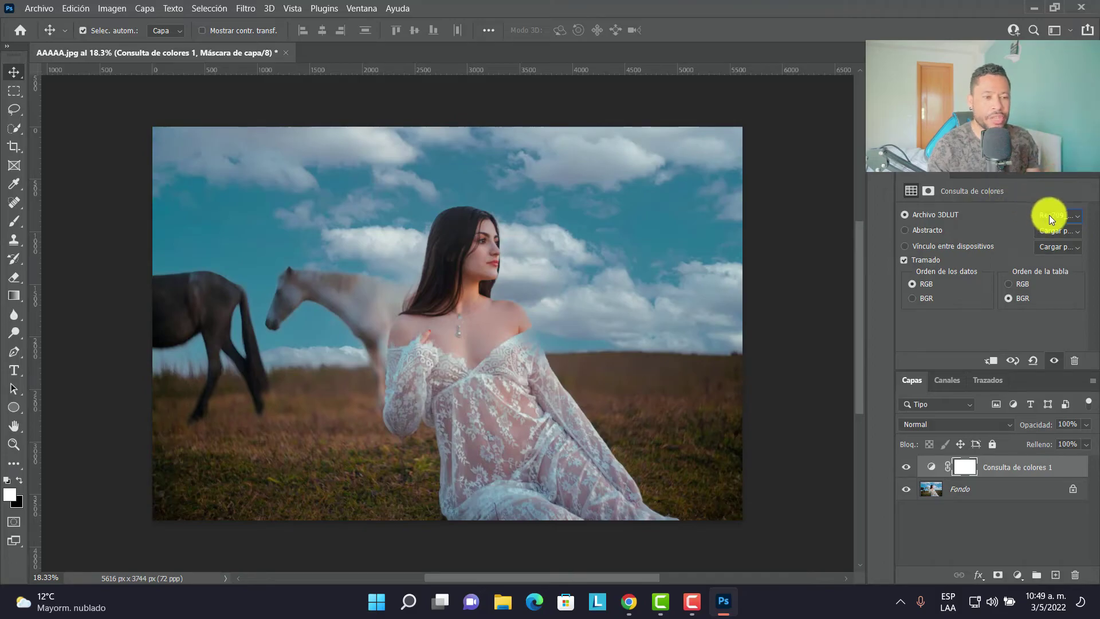
Toggle the Consulta de colores 1 layer on and off to compare the grading
{"action": "left_click", "coordinate": [907, 465]}
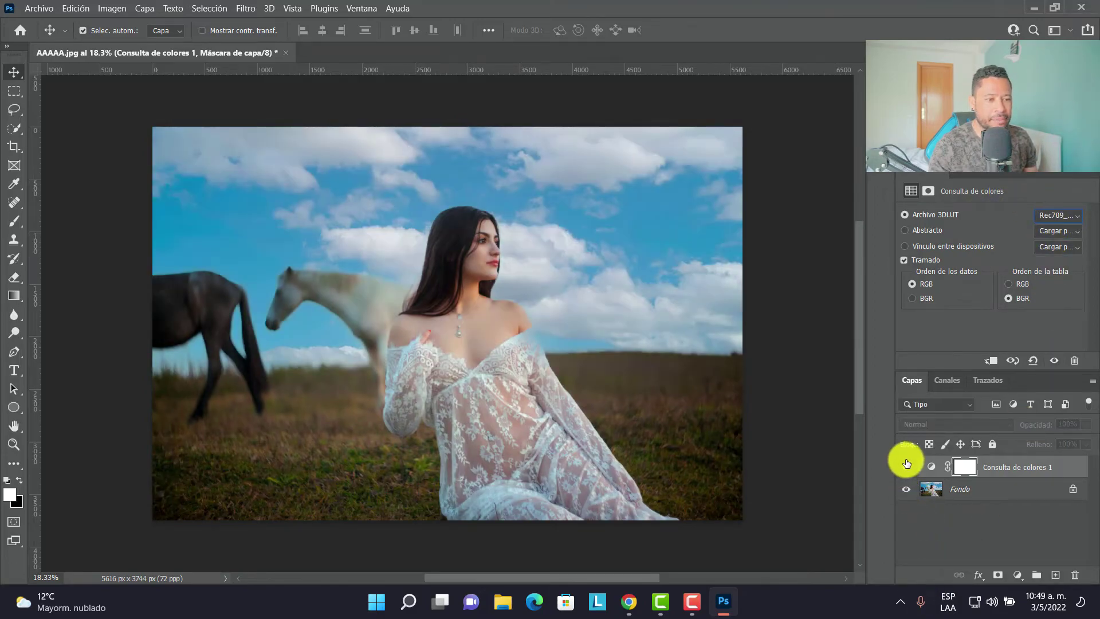
{"action": "left_click", "coordinate": [906, 465]}
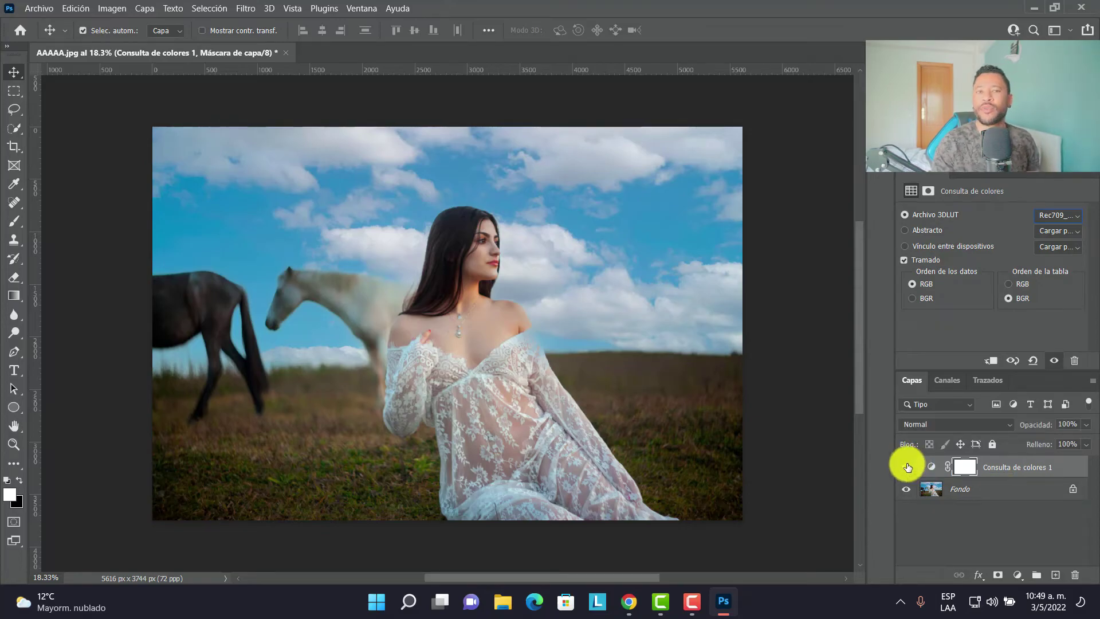
{"action": "left_click", "coordinate": [907, 465]}
{"action": "left_click", "coordinate": [907, 467]}
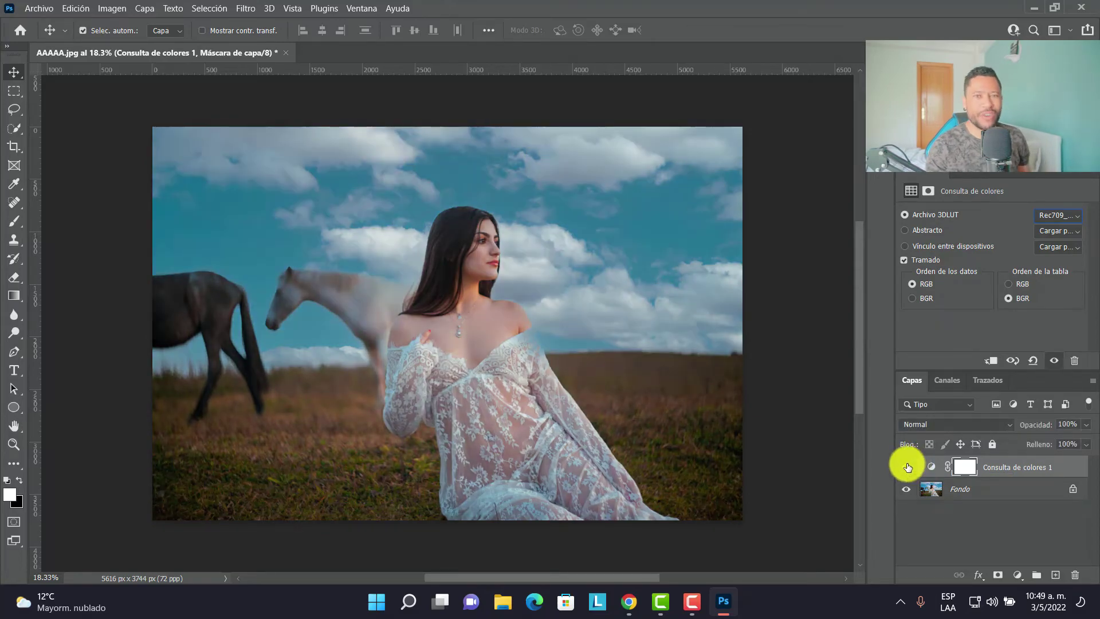
{"action": "left_click", "coordinate": [907, 466]}
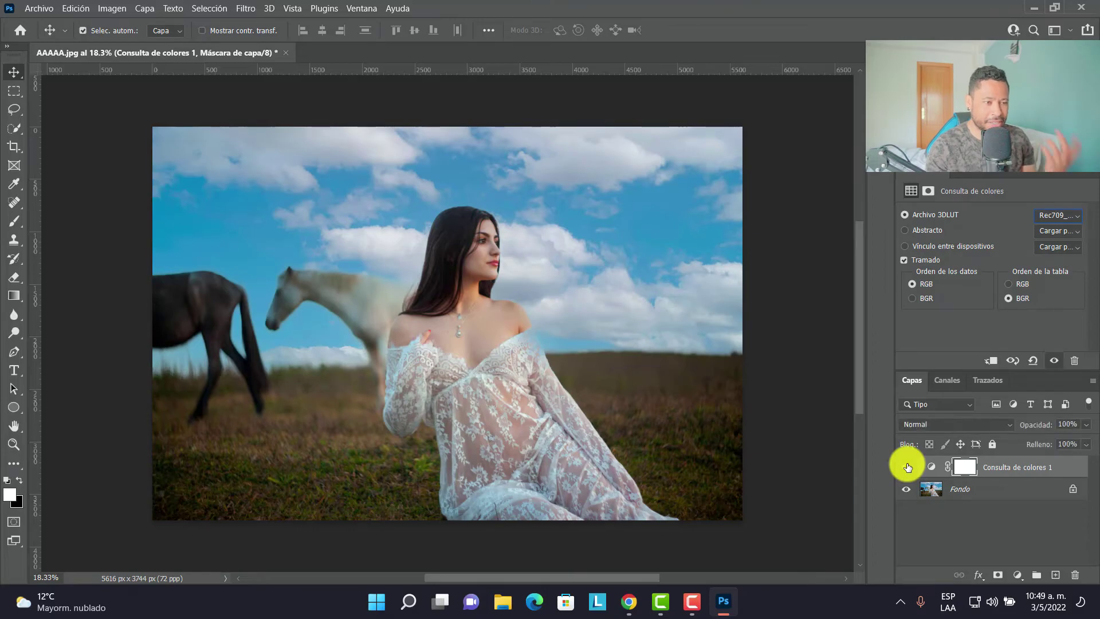
{"action": "left_click", "coordinate": [907, 466]}
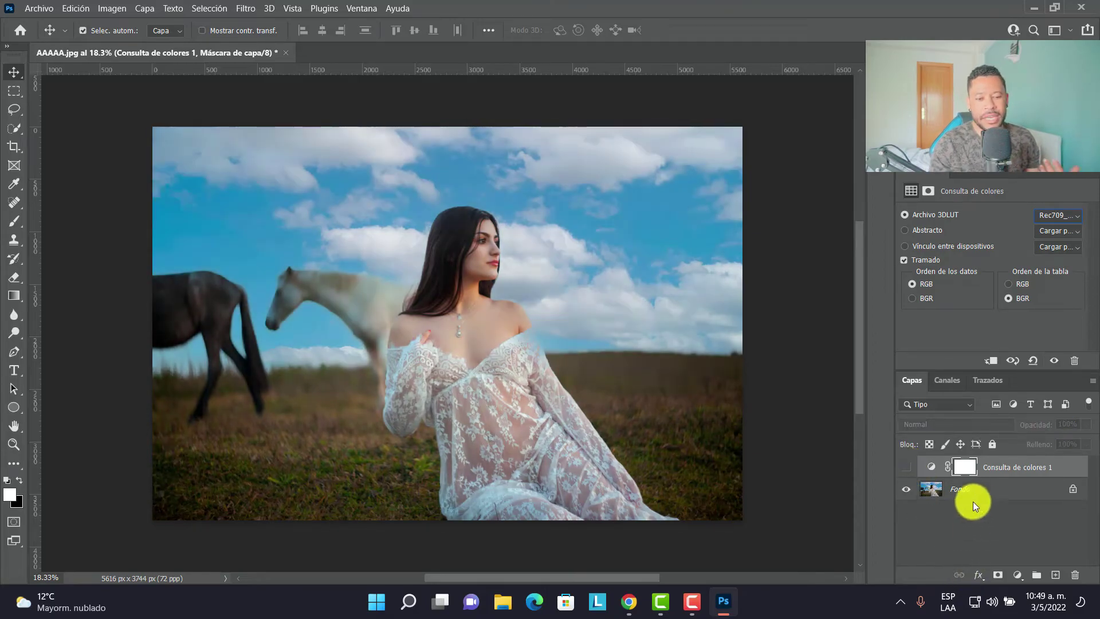
Run the Camera Raw filter on Fondo with Exposure +0.45 and Temperature +1
{"action": "left_click", "coordinate": [1041, 499]}
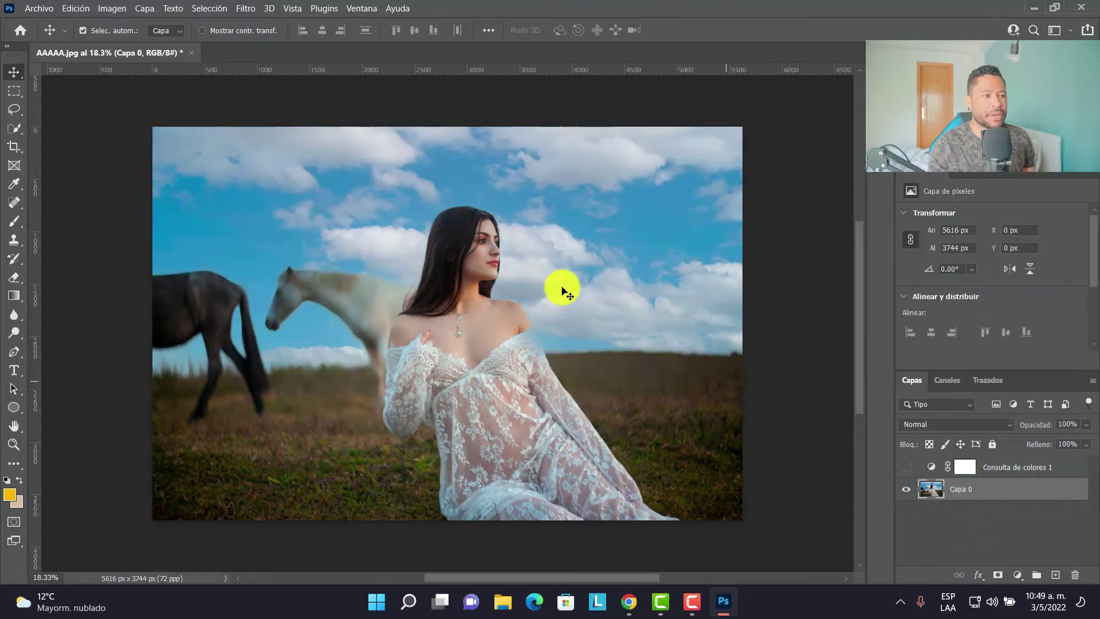
{"action": "left_click", "coordinate": [246, 8]}
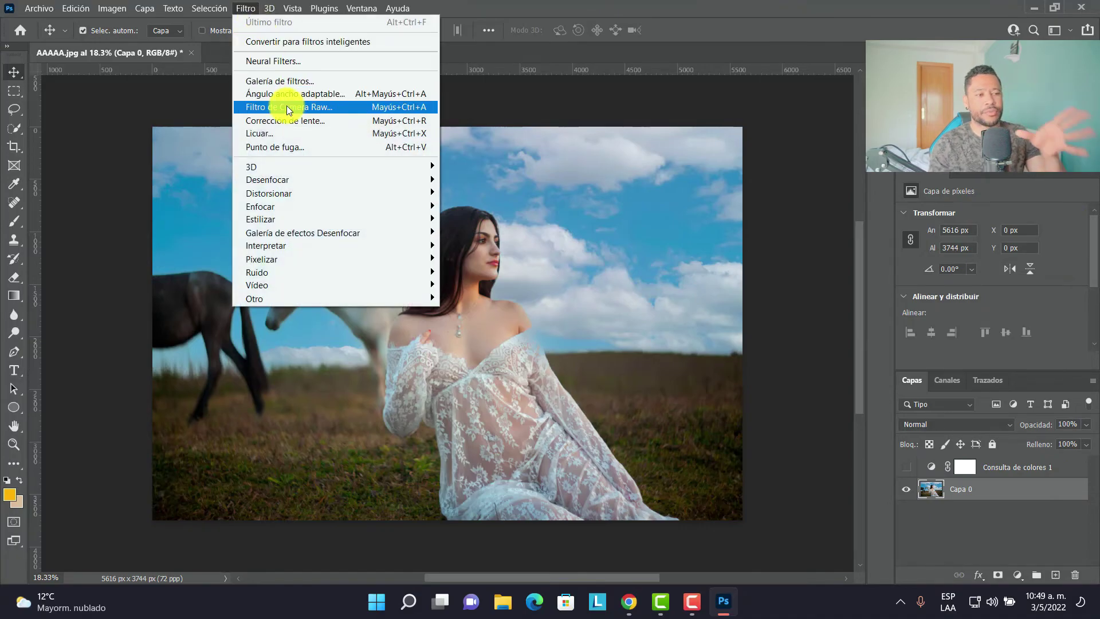
{"action": "left_click", "coordinate": [287, 107]}
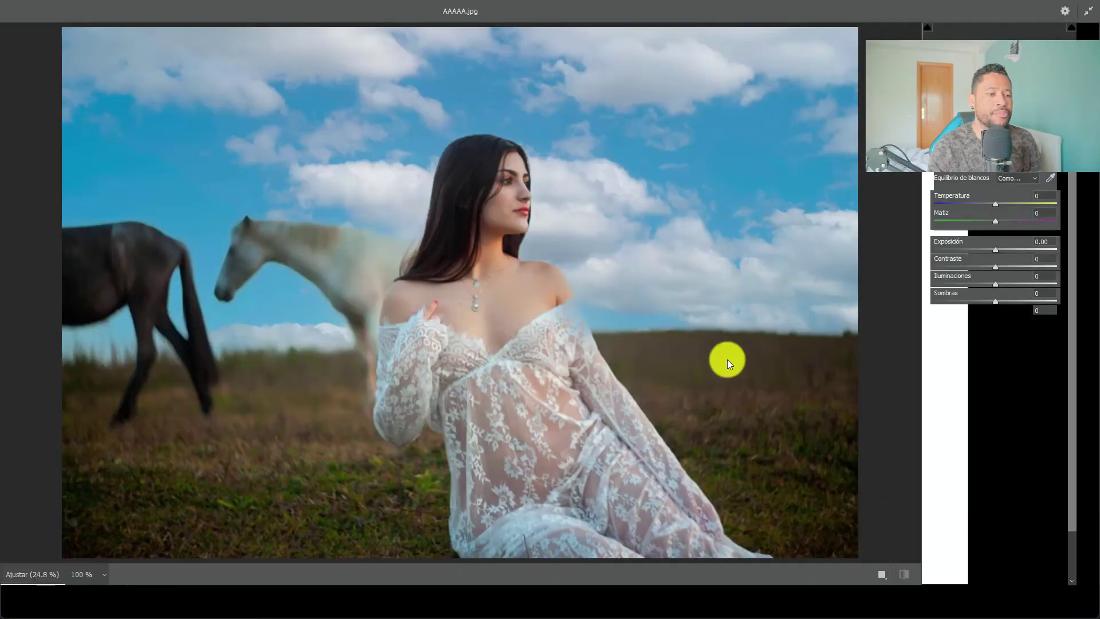
{"action": "mouse_move", "coordinate": [997, 255]}
{"action": "left_mouse_down"}
{"action": "mouse_move", "coordinate": [1008, 251]}
{"action": "mouse_move", "coordinate": [965, 270]}
{"action": "mouse_move", "coordinate": [1005, 273]}
{"action": "left_mouse_up"}
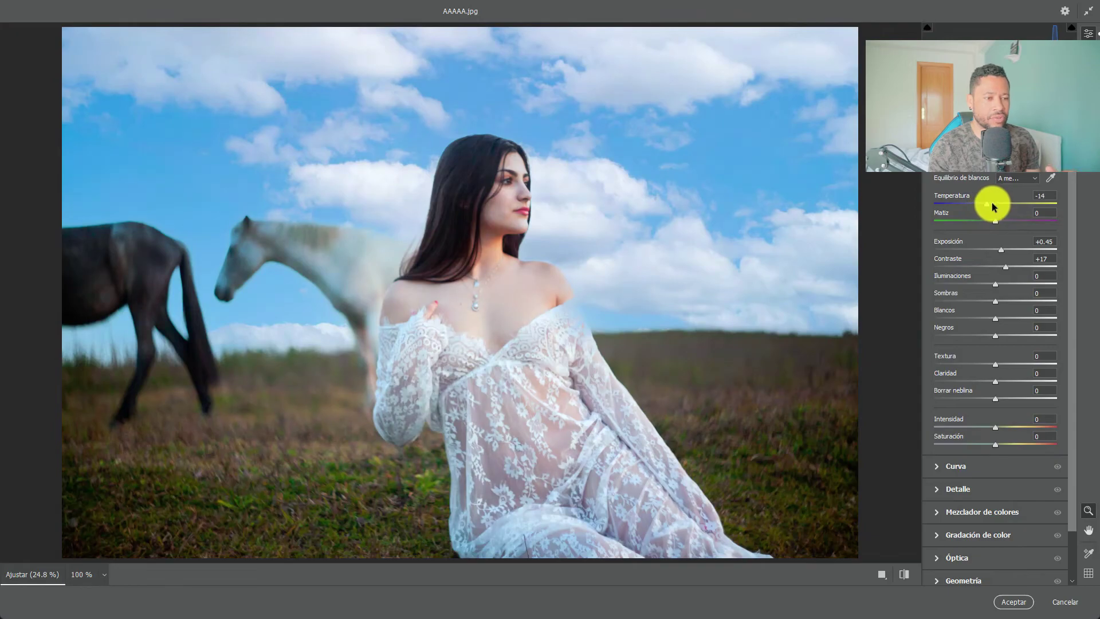
{"action": "left_click_drag", "start_coordinate": [994, 206], "coordinate": [998, 208]}
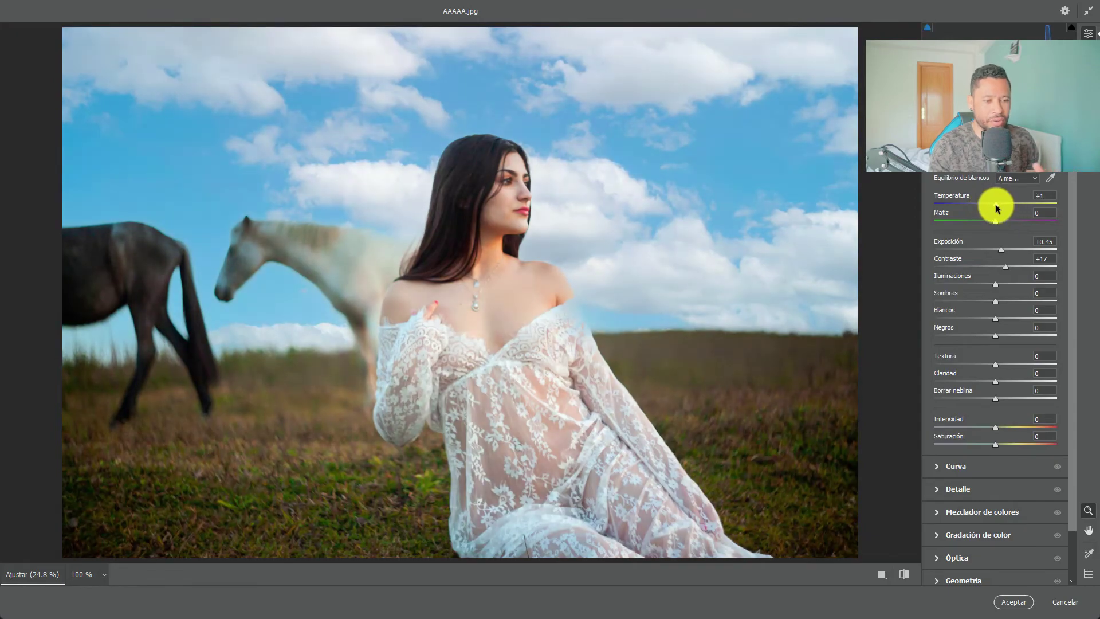
Cancel the Camera Raw filter, bringing up the discard-all-changes confirmation
{"action": "left_click", "coordinate": [1053, 606]}
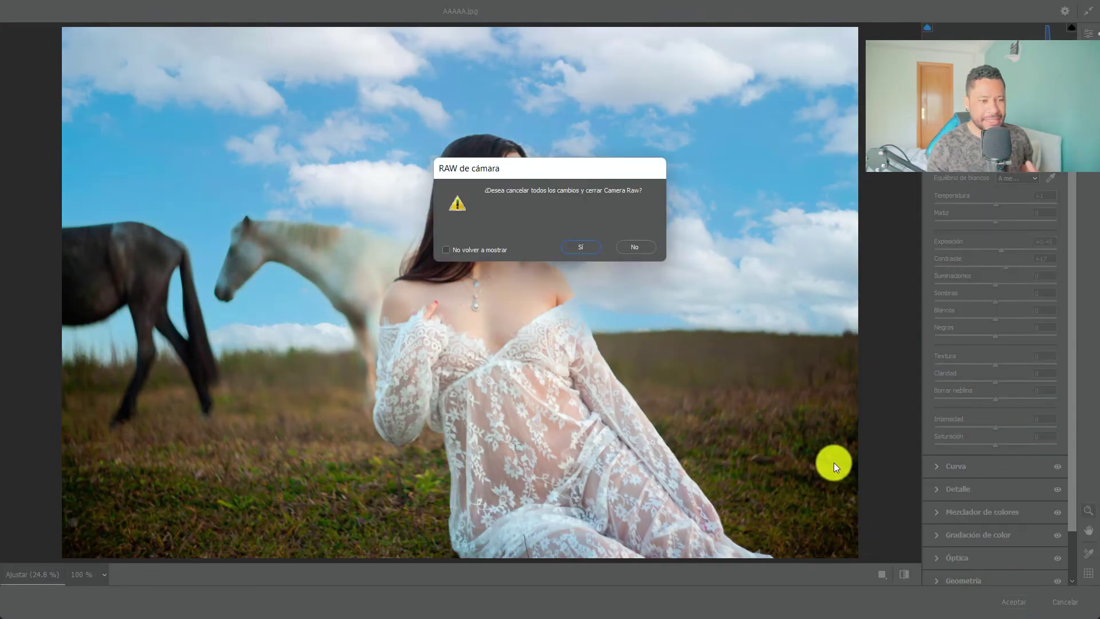